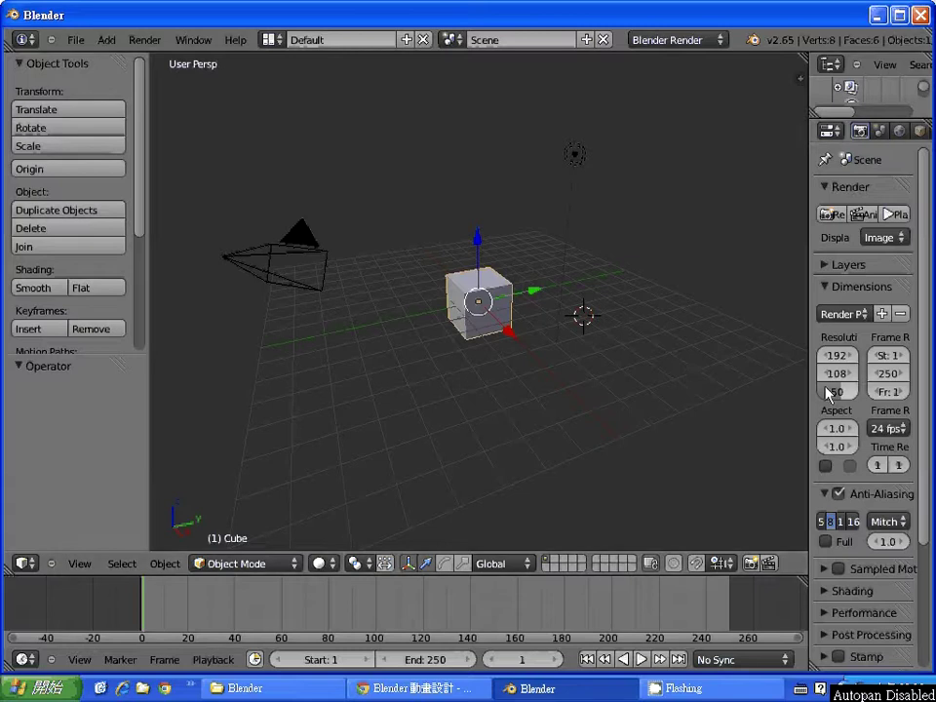
Step: Drag the viewport/Properties border left so the Properties panel is wider
mouse_move(810, 384)
mouse_down()
mouse_move(654, 388)
mouse_move(694, 378)
mouse_up()
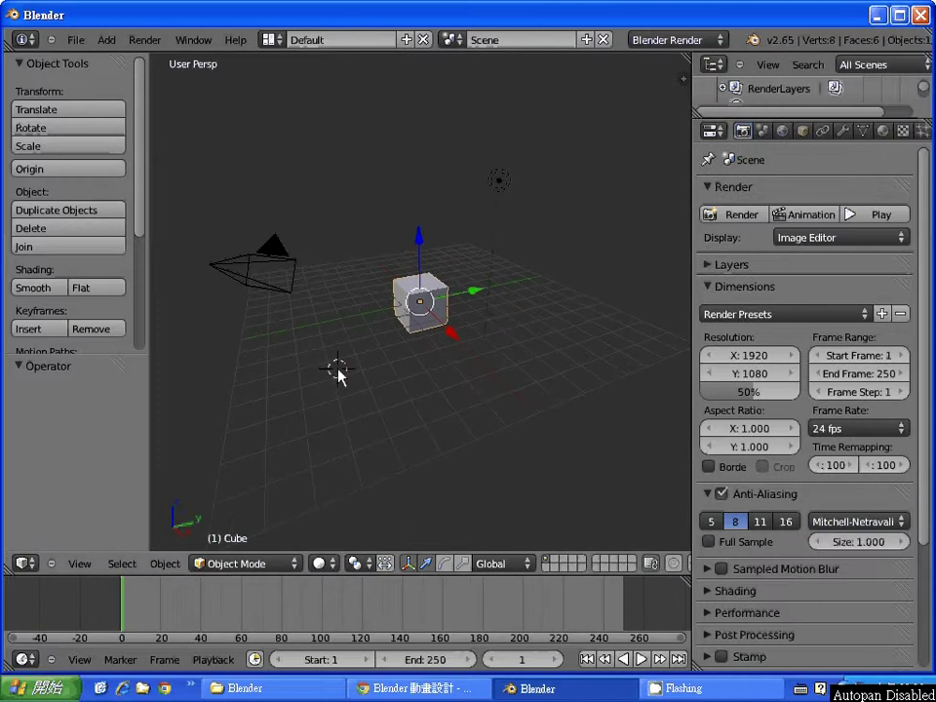
Step: Hide the Tool Shelf, then select the camera and lamp in turn, ending on the camera
key(t)
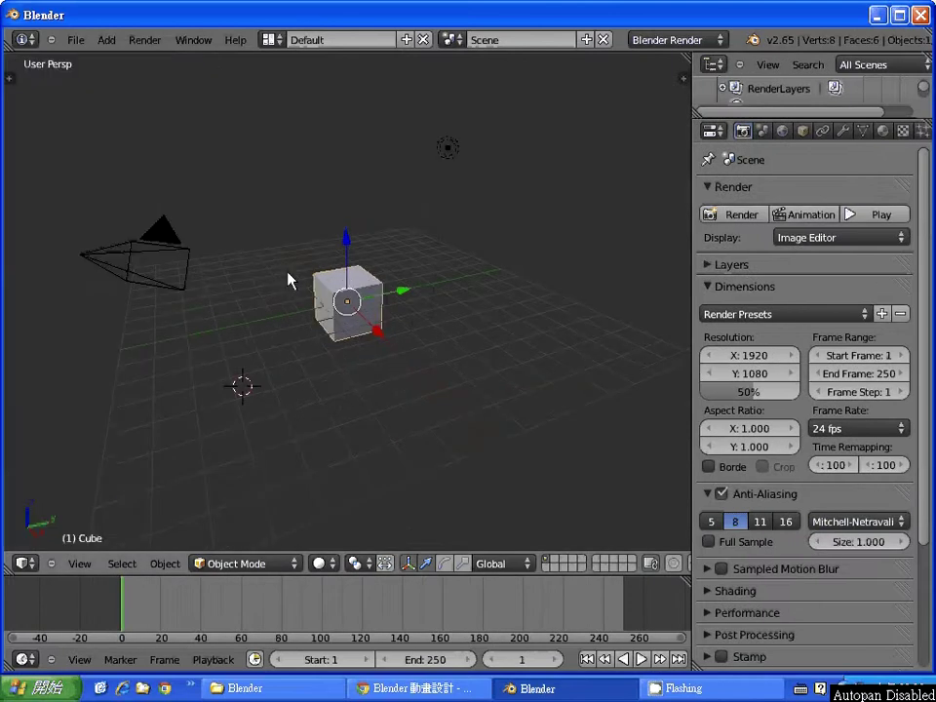
right_click(137, 268)
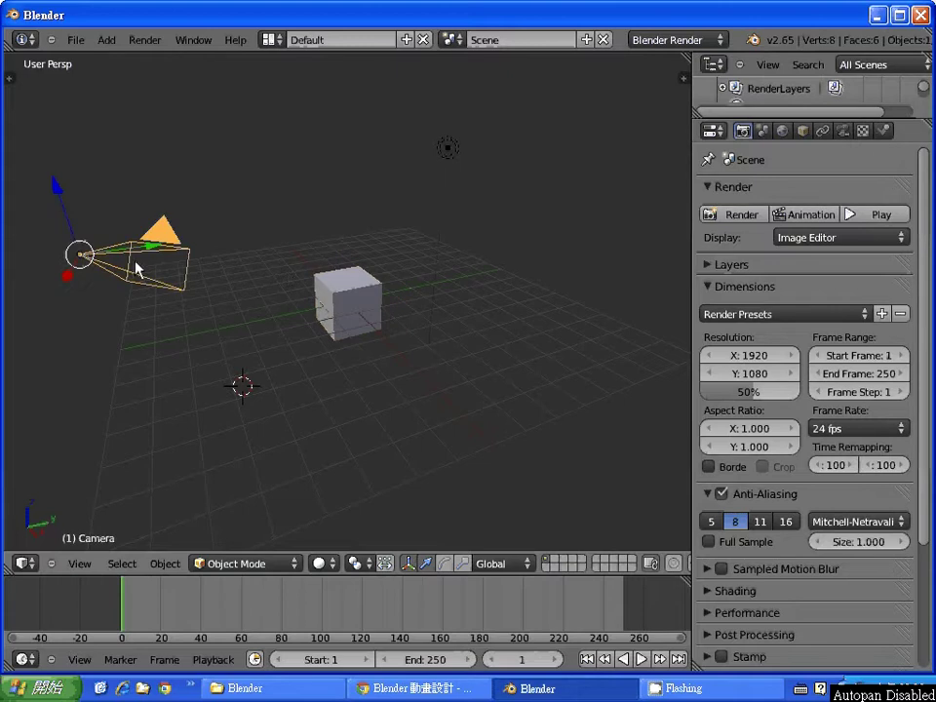
right_click(450, 148)
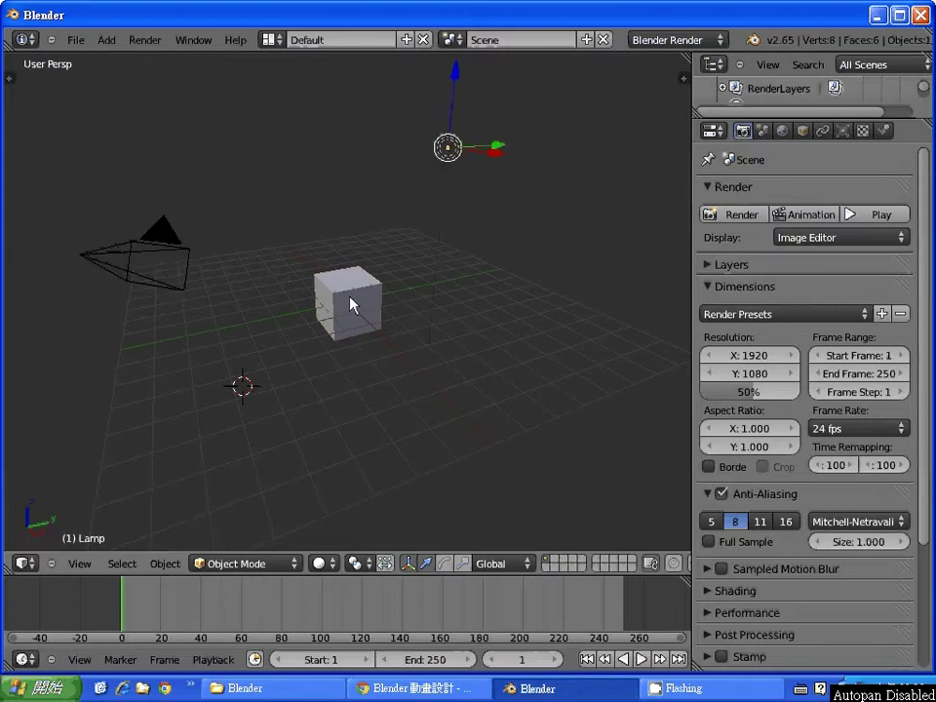
right_click(168, 268)
right_click(446, 150)
right_click(162, 286)
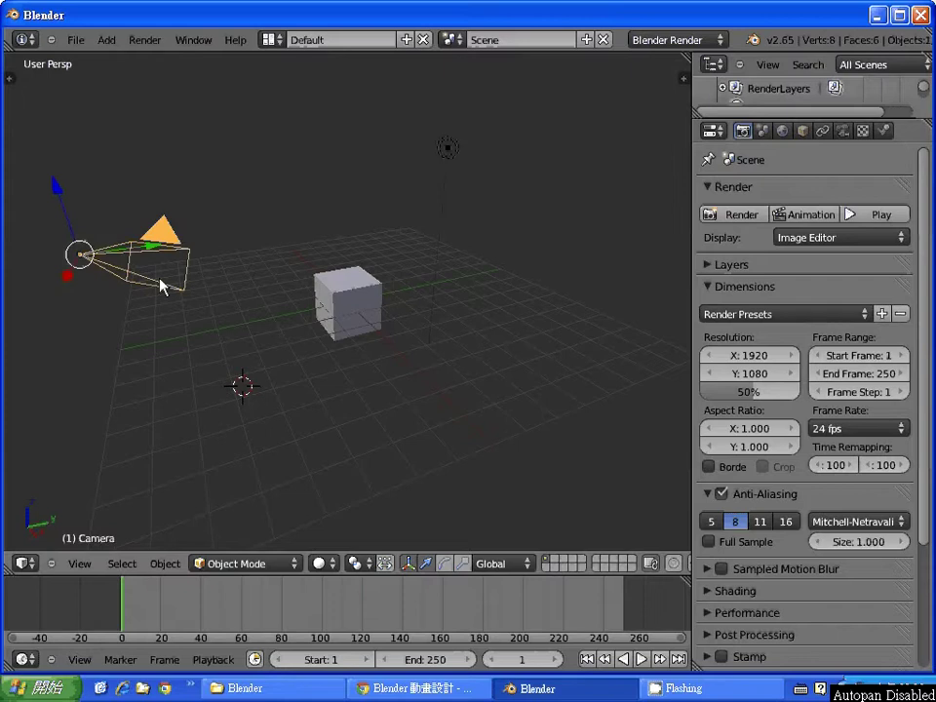
right_click(448, 149)
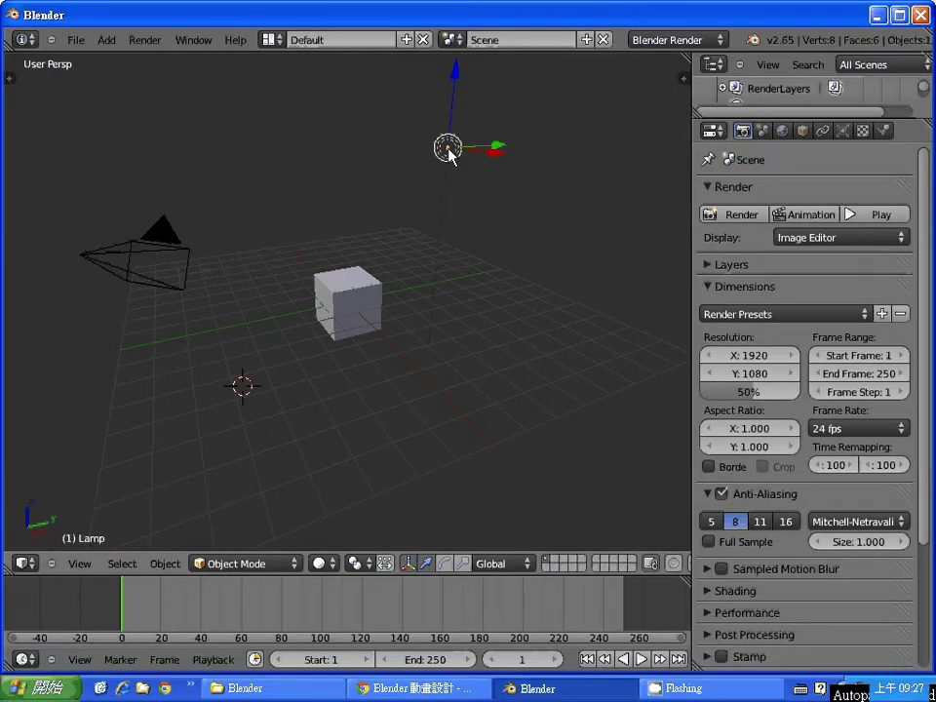
right_click(119, 268)
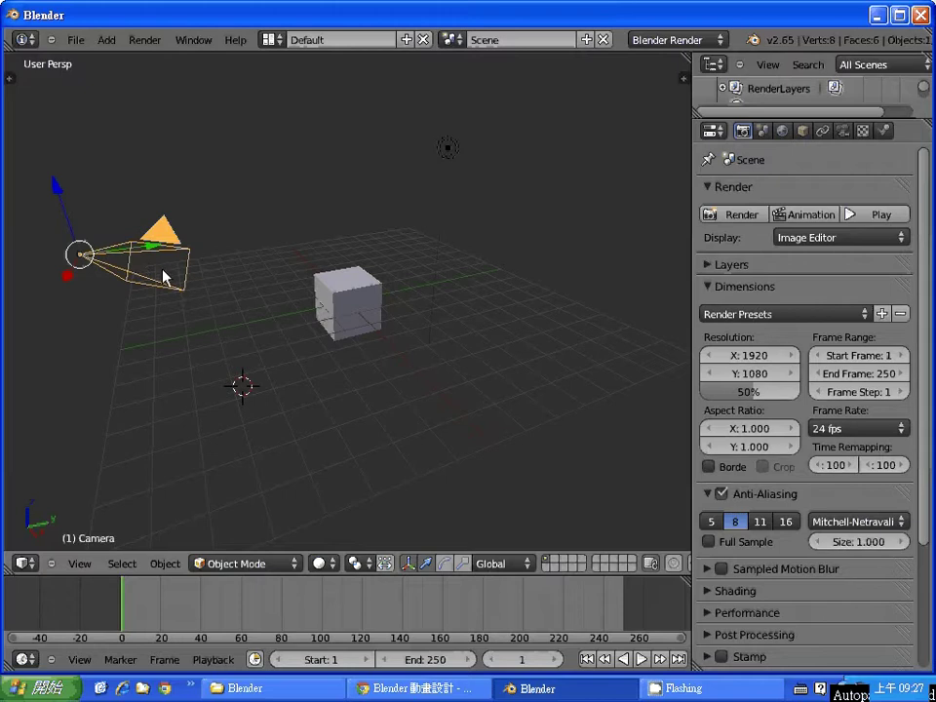
Step: Duplicate the camera and place the copy, Camera.001, to the right of the cube
key(shift+d)
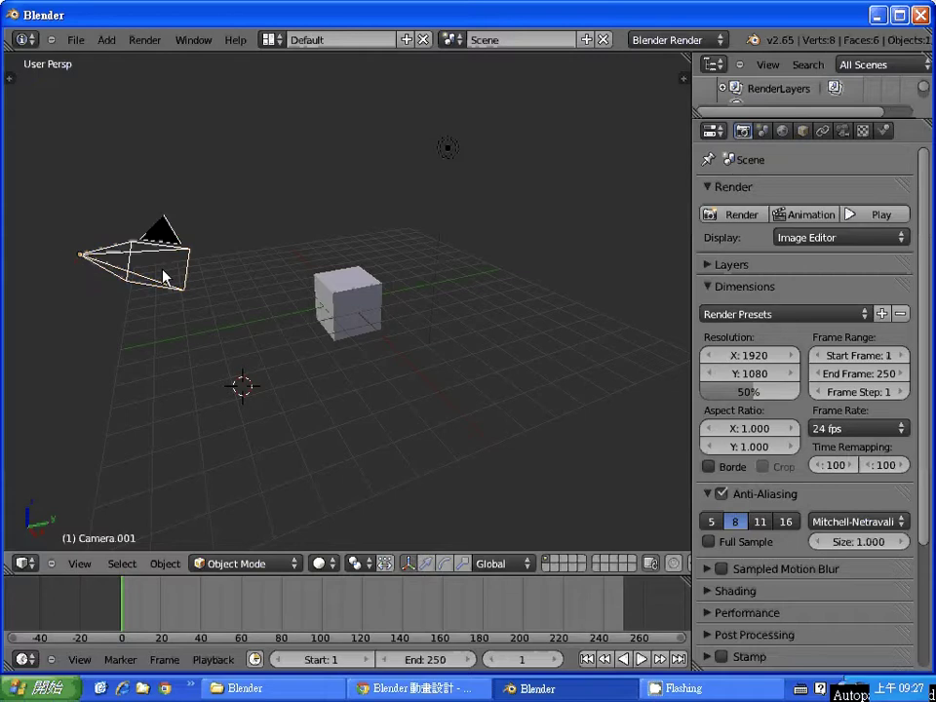
click(636, 275)
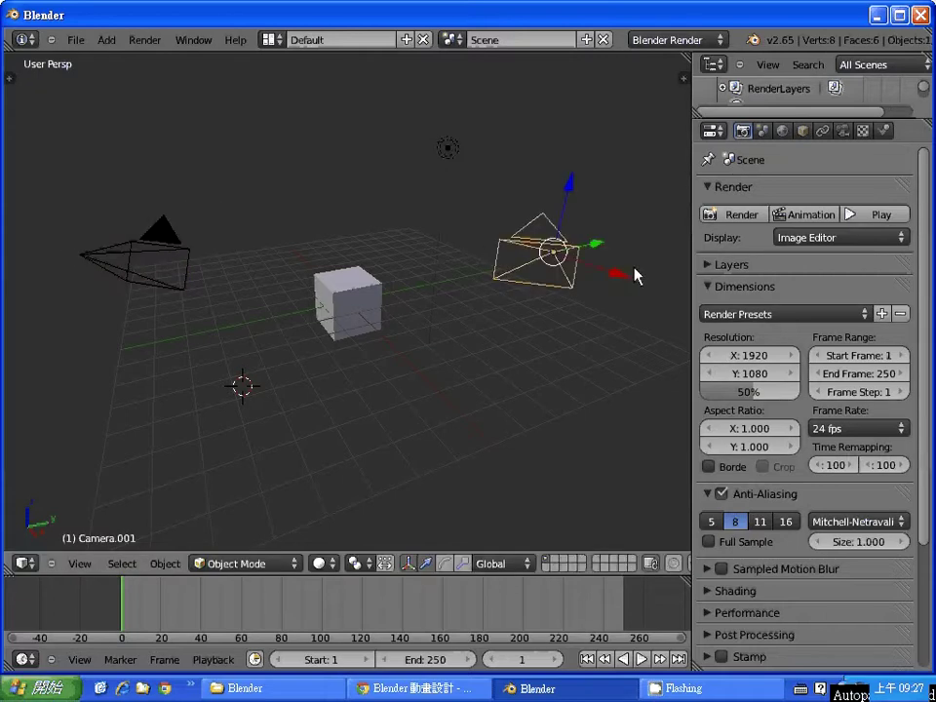
click(94, 566)
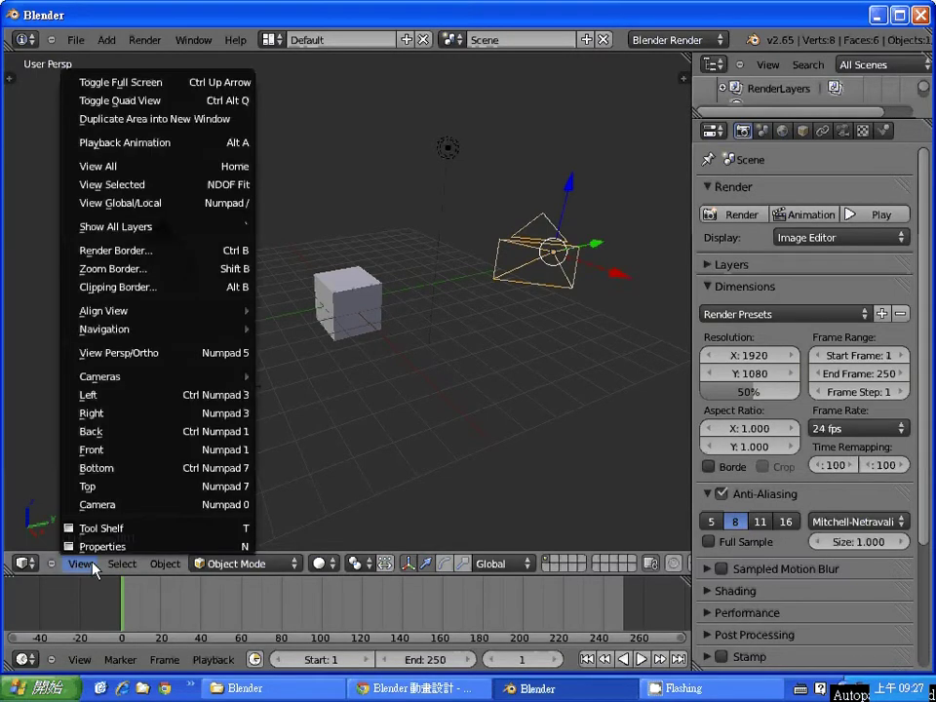
Step: Switch to the camera view and zoom so the cube sits inside the camera border
click(117, 504)
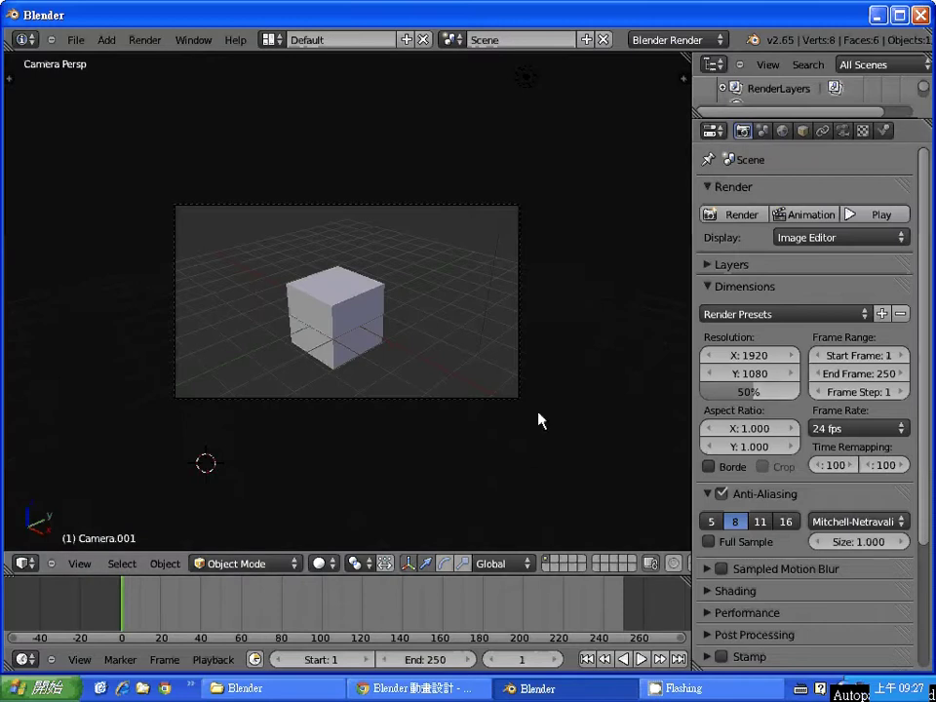
scroll(539, 420, down, 3)
scroll(540, 420, down, 1)
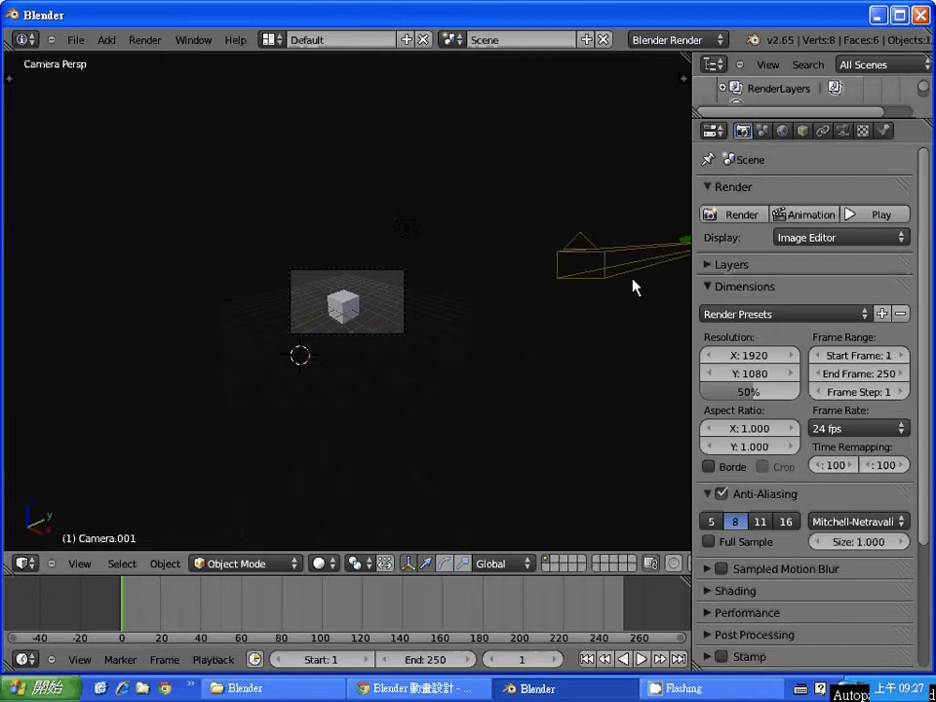
scroll(634, 286, up, 4)
scroll(620, 335, down, 4)
click(86, 566)
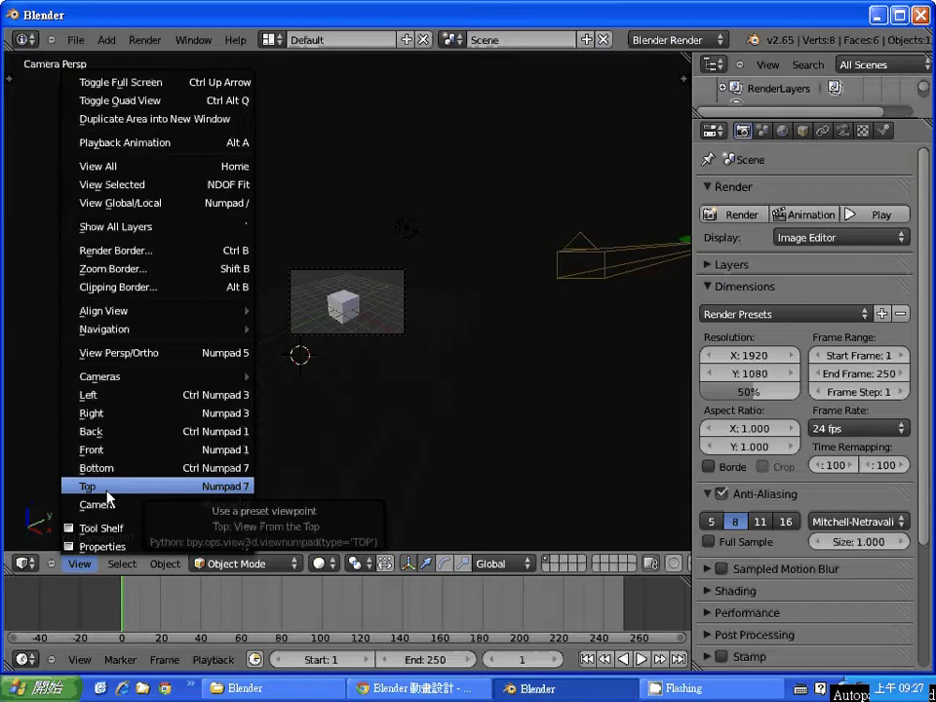
click(273, 89)
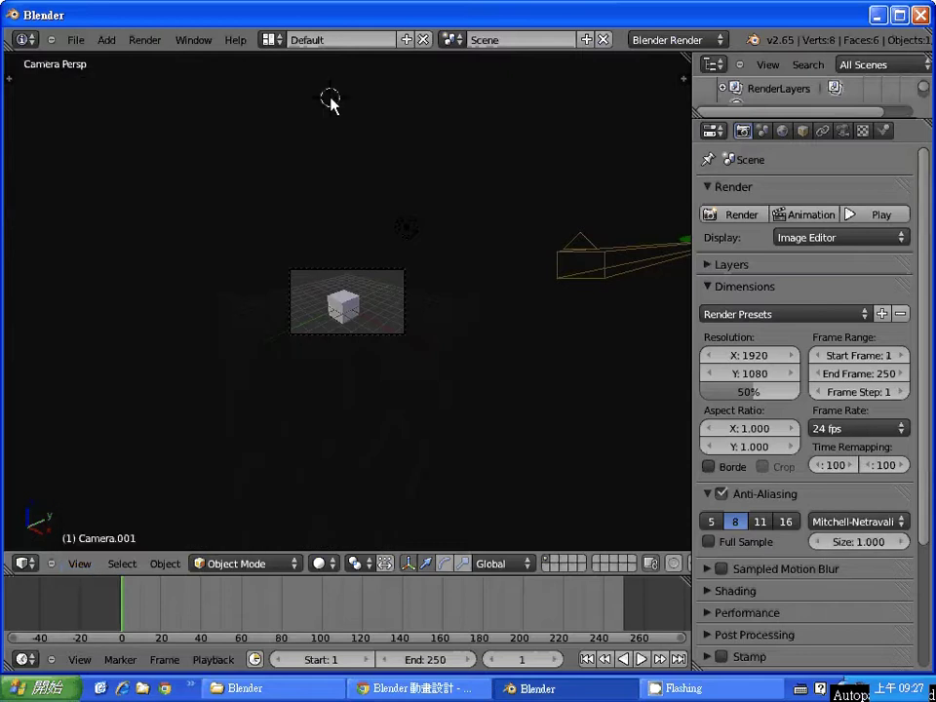
click(455, 43)
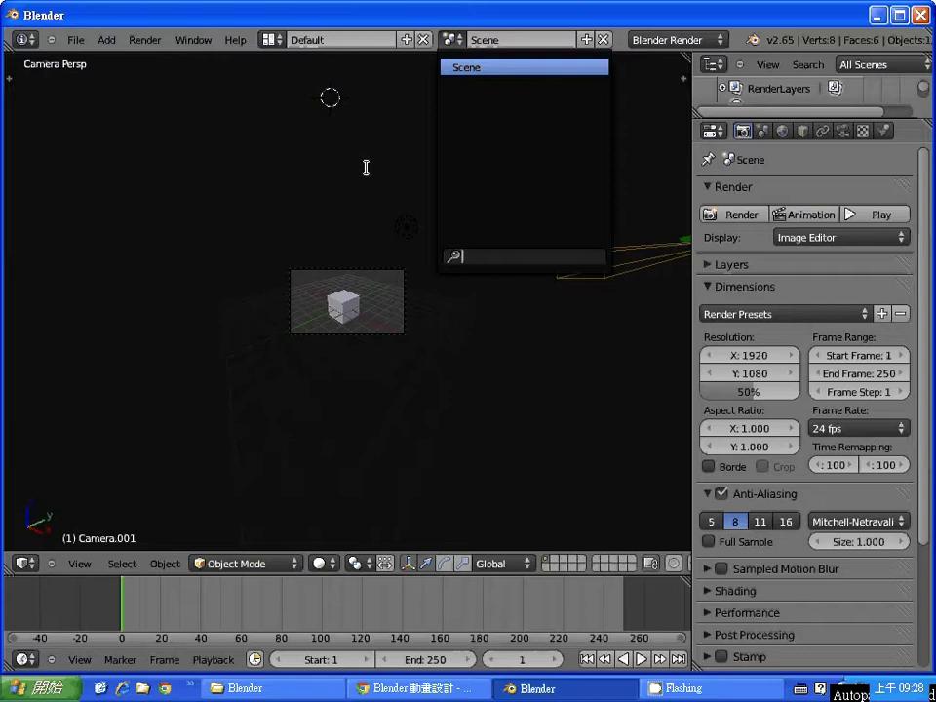
click(261, 293)
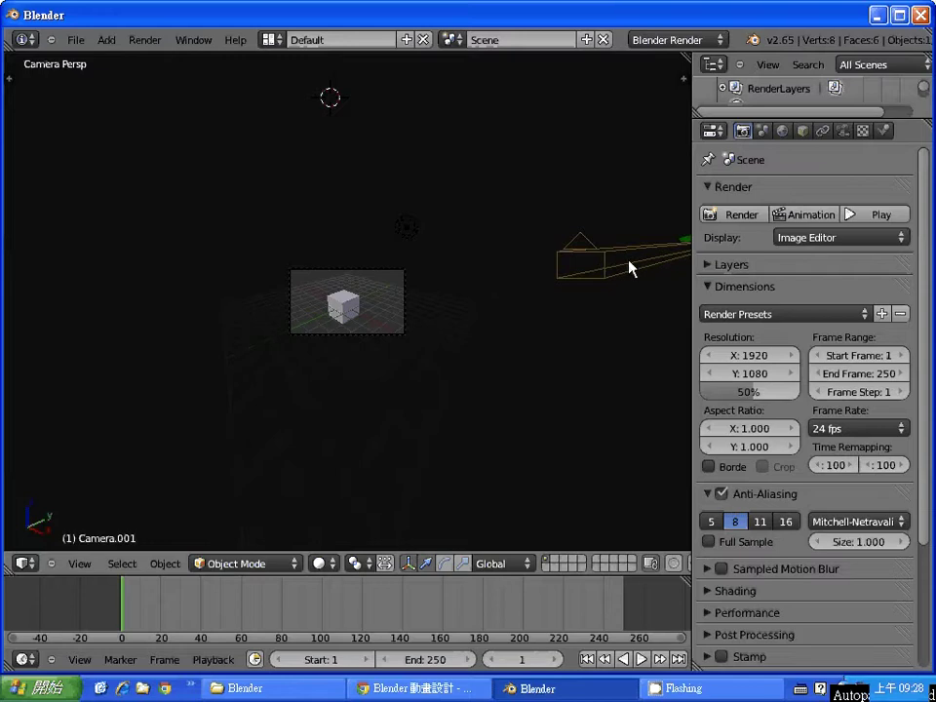
click(78, 565)
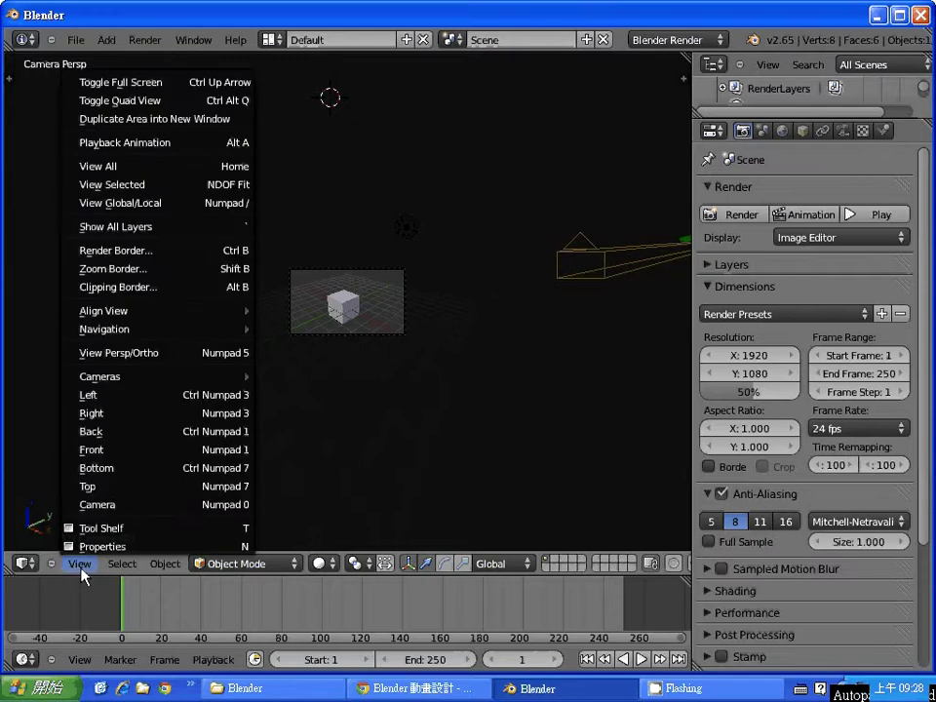
Step: Switch to the top view, zoom out and select Camera.001
click(112, 487)
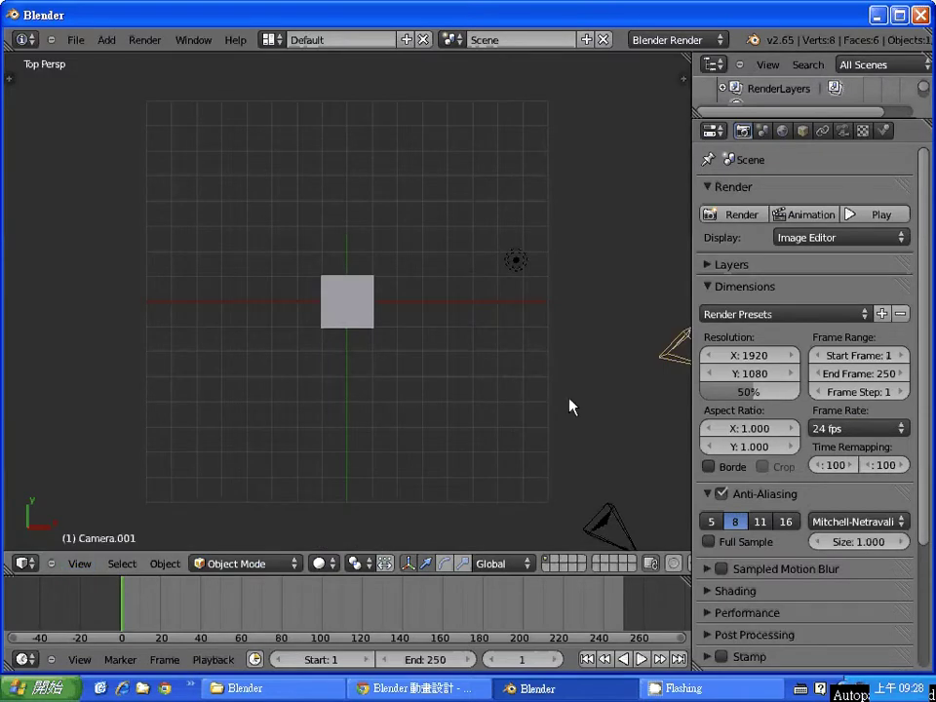
scroll(566, 405, down, 2)
scroll(562, 407, down, 1)
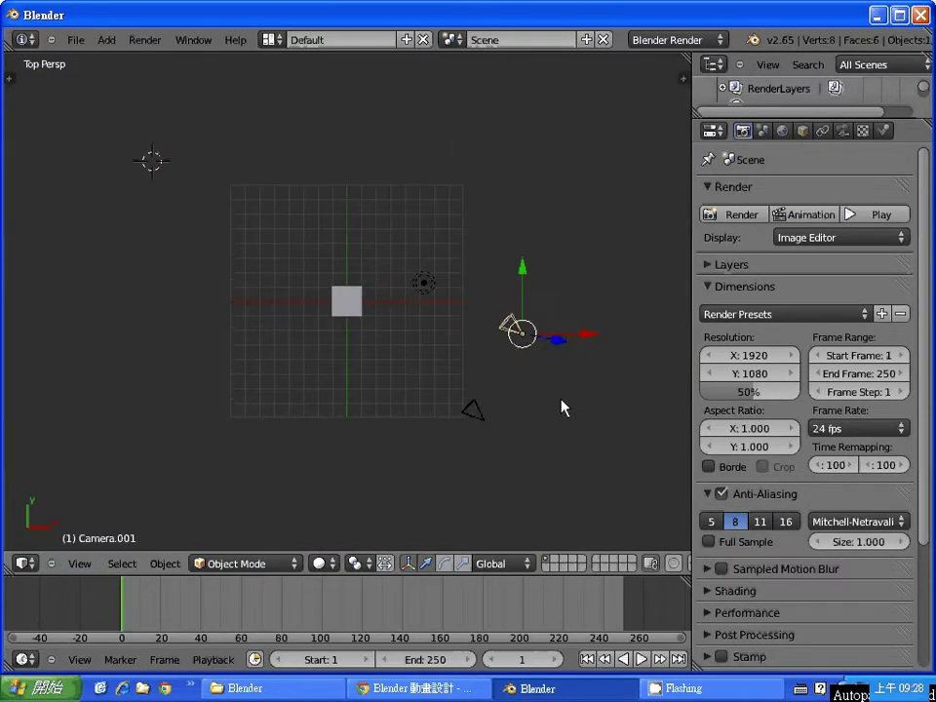
right_click(475, 414)
right_click(515, 326)
Step: Move Camera.001 left, closer to the cube near the grid's right edge
key(g)
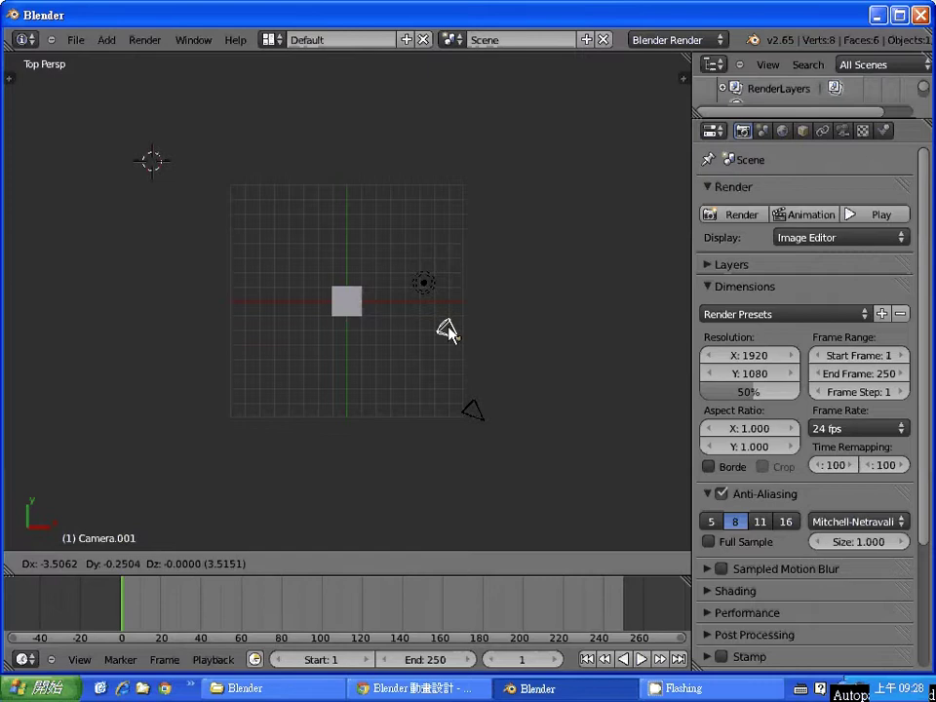
click(468, 342)
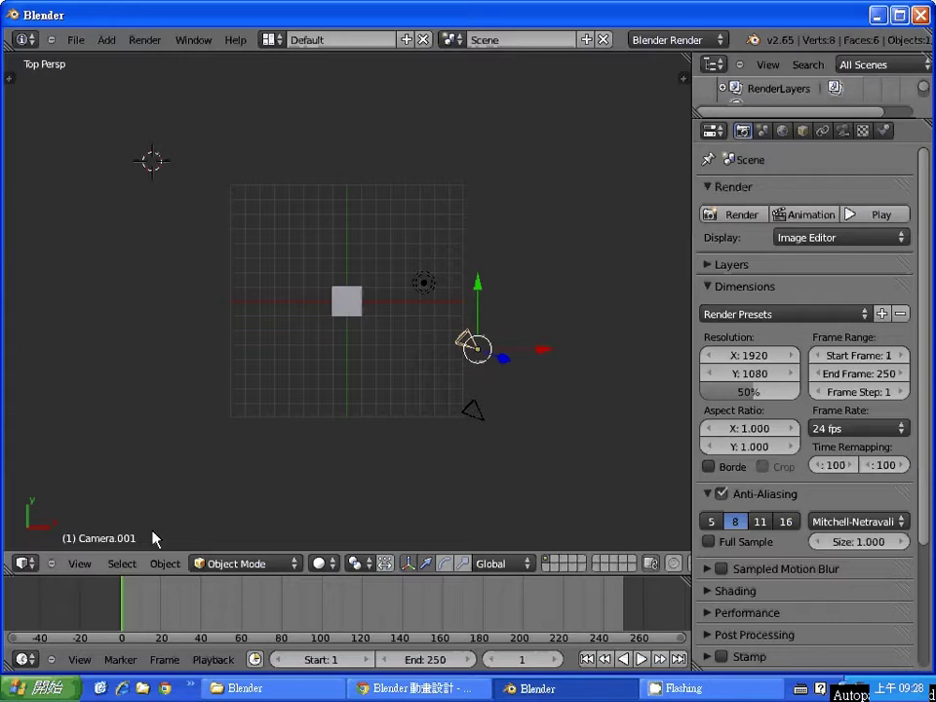
click(122, 564)
click(80, 566)
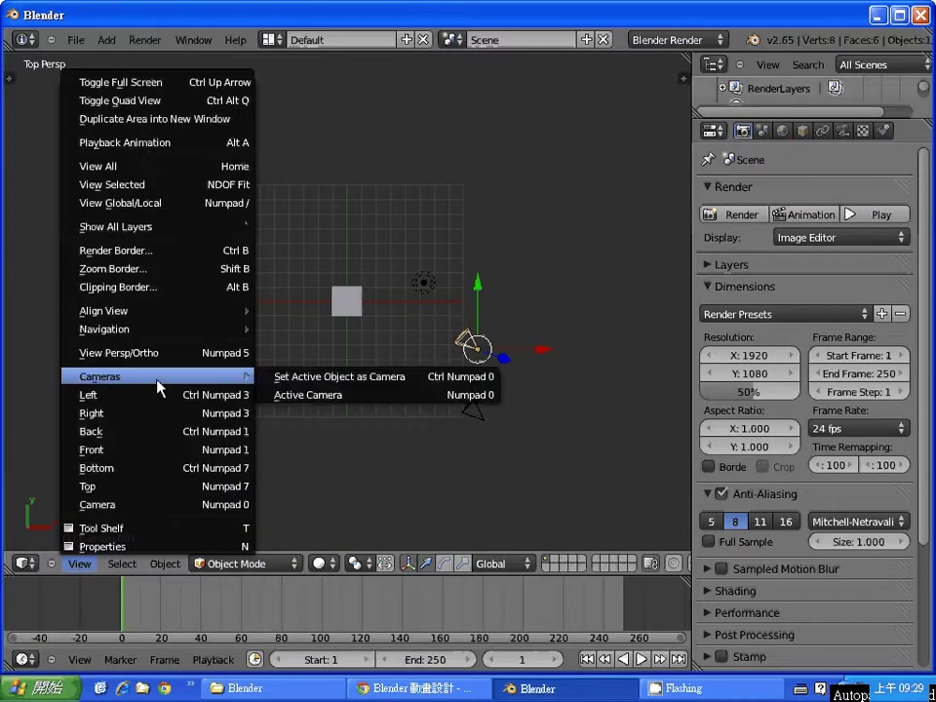
mouse_move(157, 376)
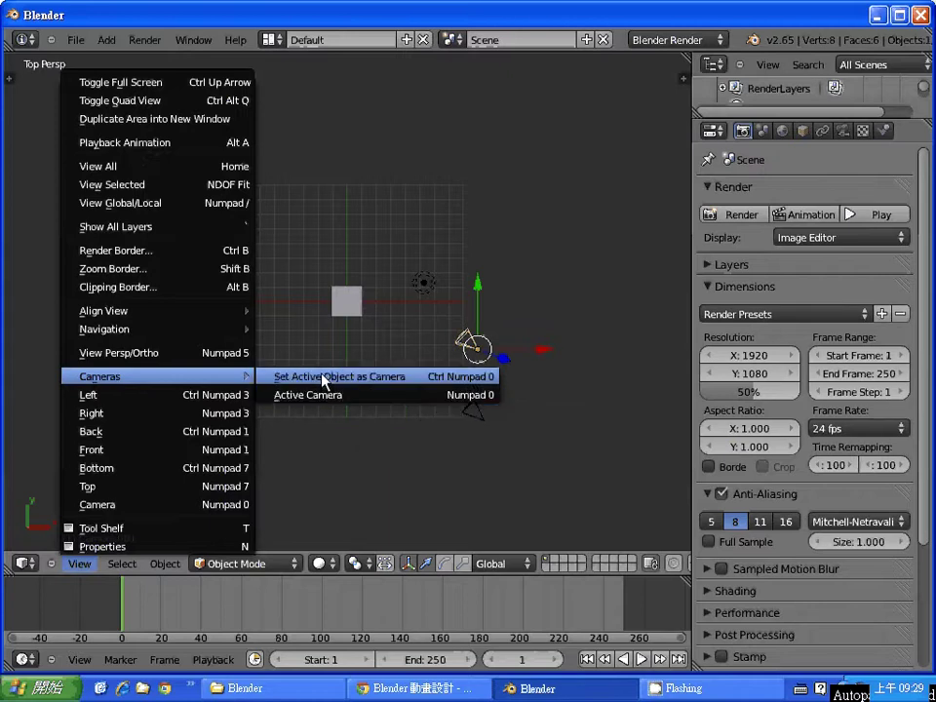
Step: Set Camera.001 as the active camera and place the 3D cursor at the grid's upper-right
click(322, 376)
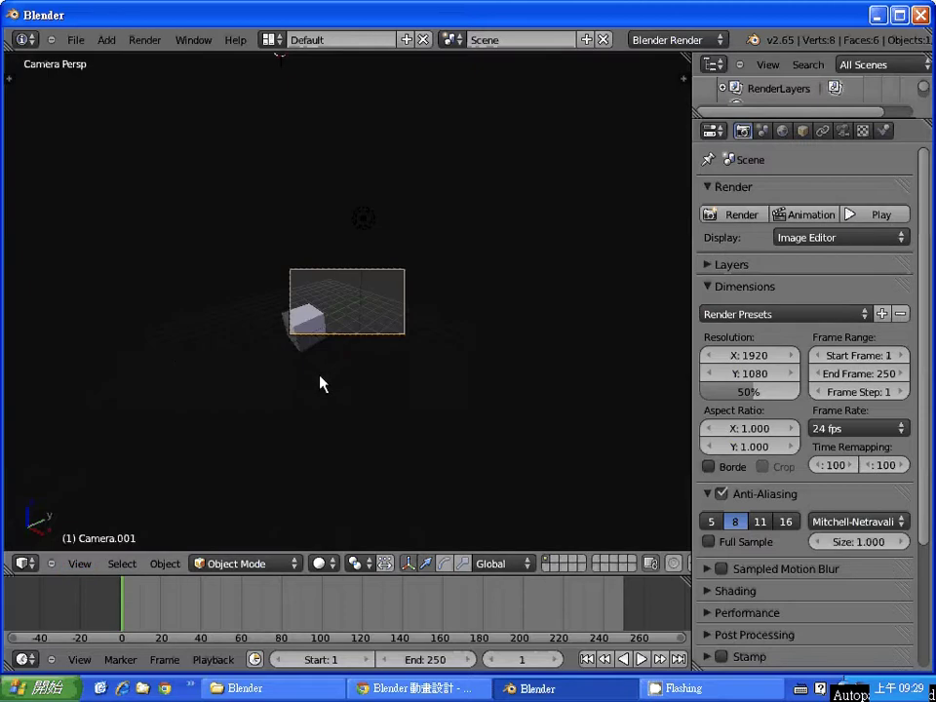
click(87, 562)
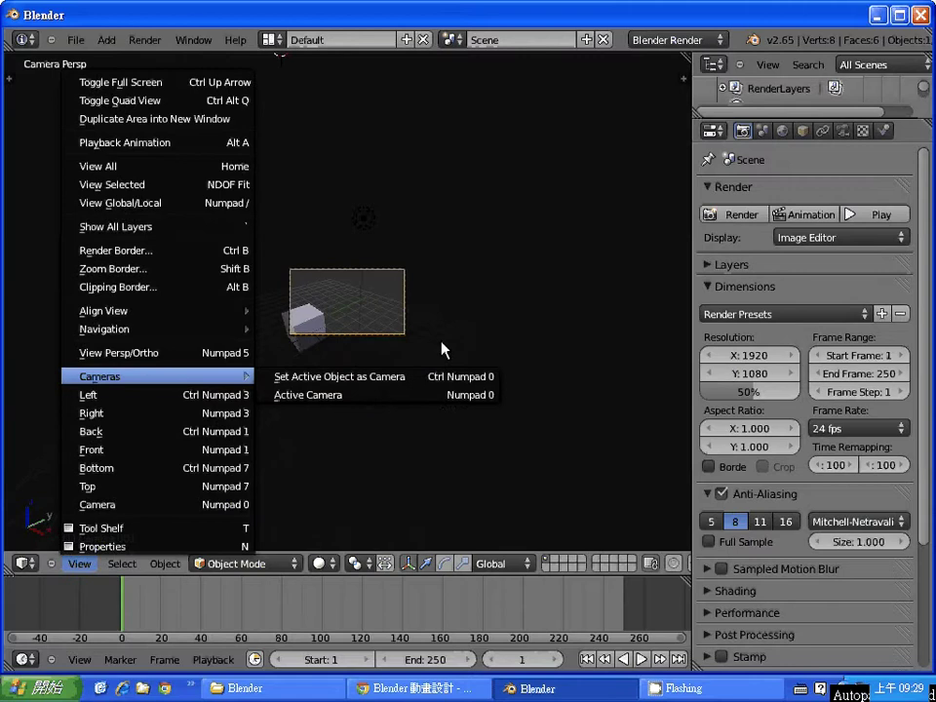
click(467, 305)
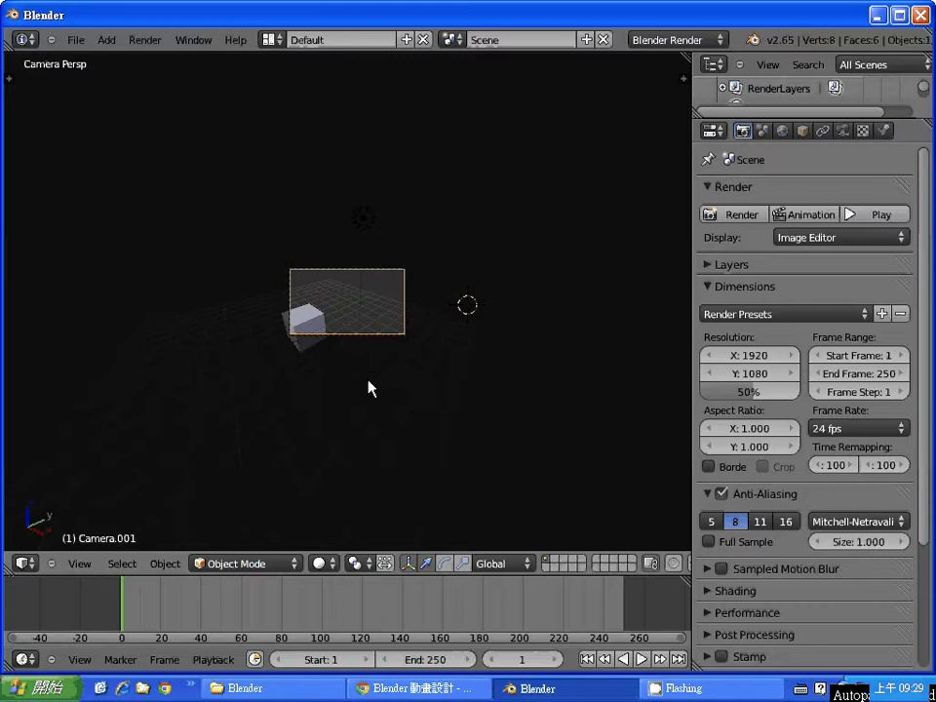
click(80, 564)
Step: From the top view, delete the original camera
click(110, 496)
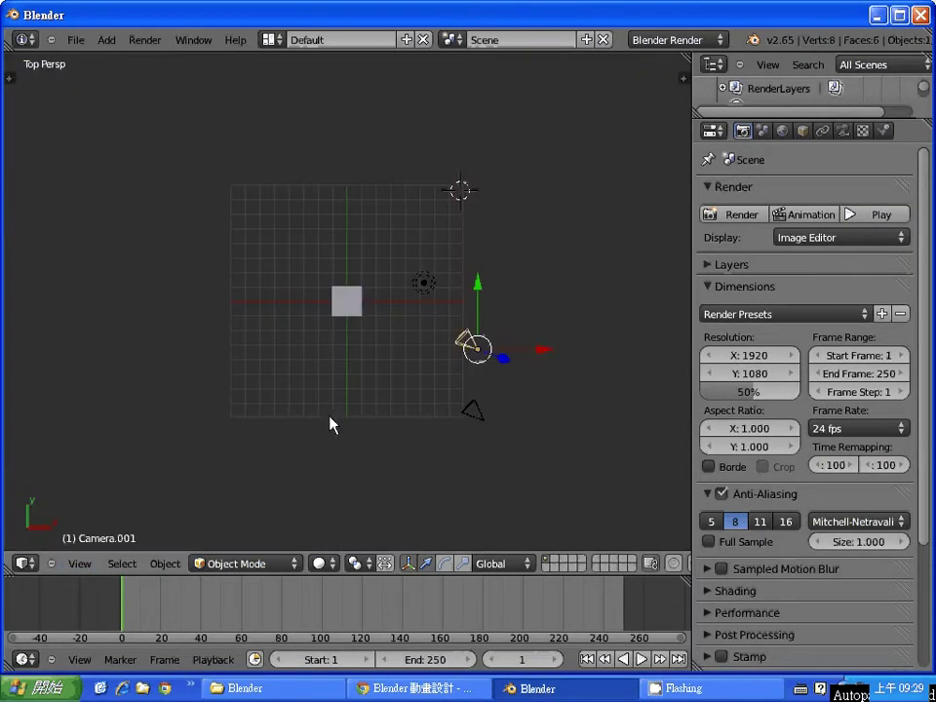
right_click(477, 419)
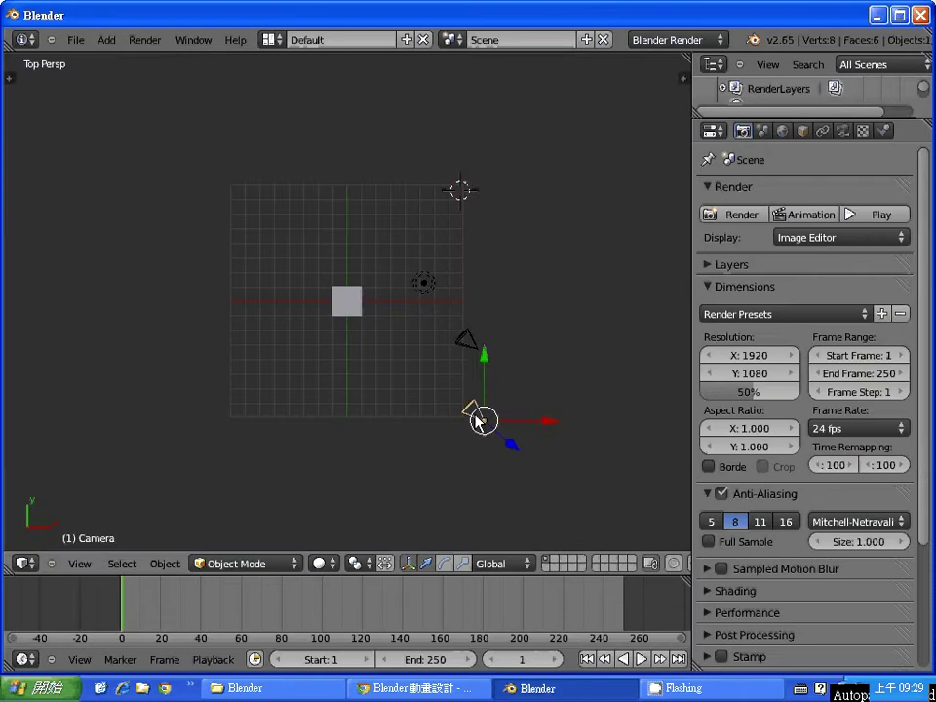
key(x)
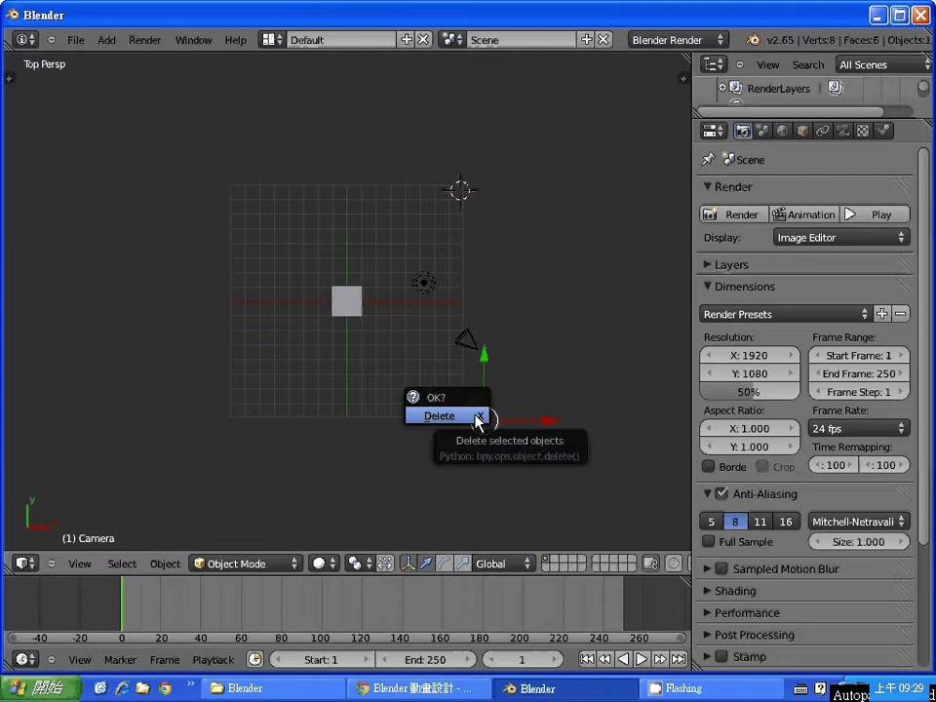
click(477, 419)
Step: Select Camera.001, render a test frame with F12, then return to the viewport
right_click(469, 345)
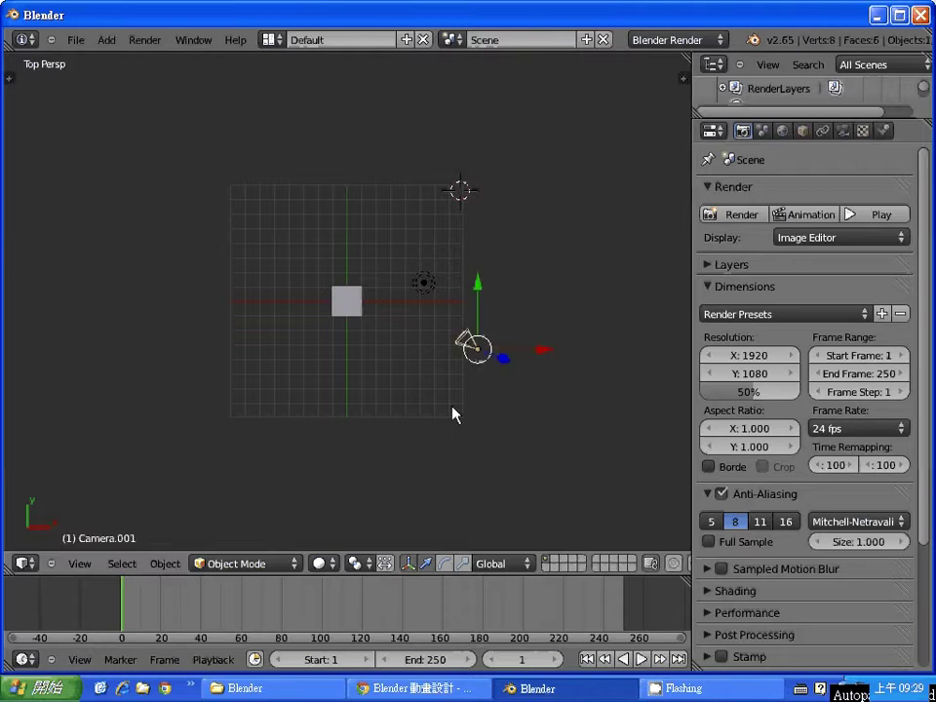
key(F12)
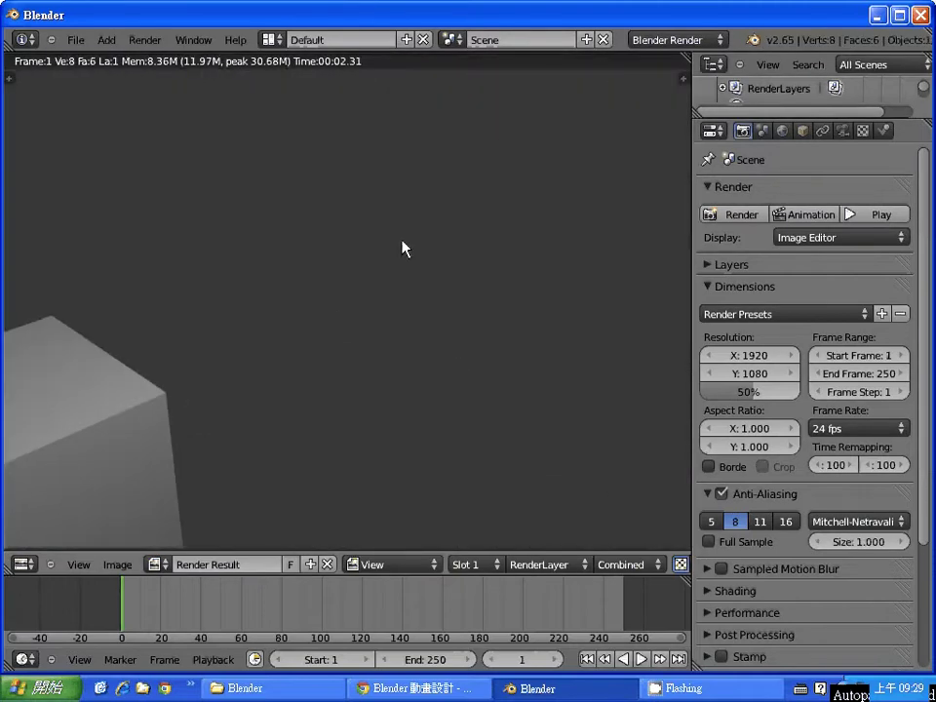
key(Escape)
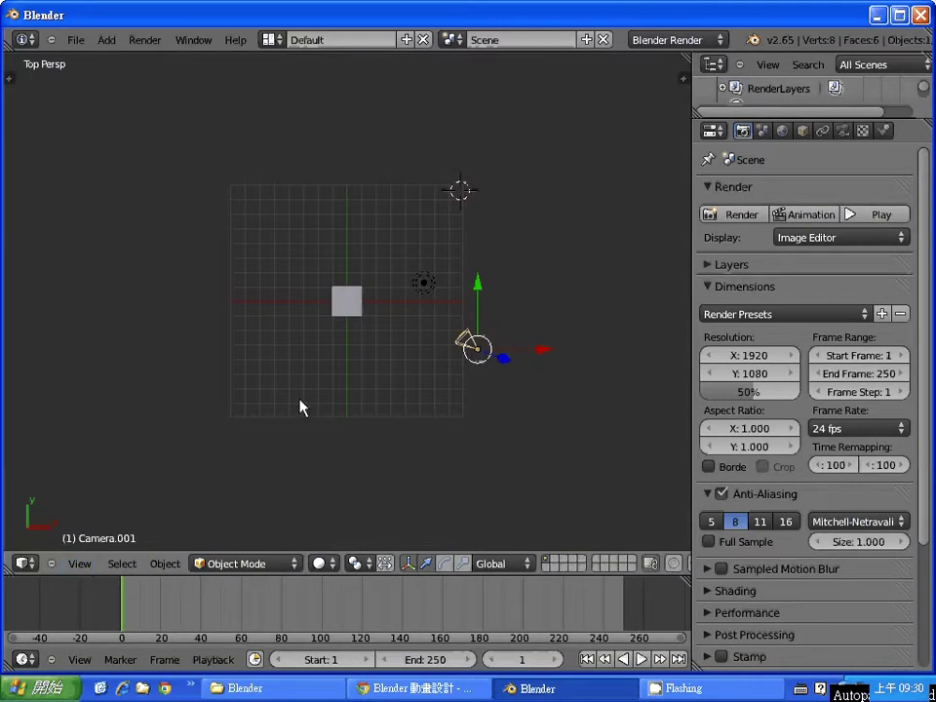
click(80, 565)
click(109, 446)
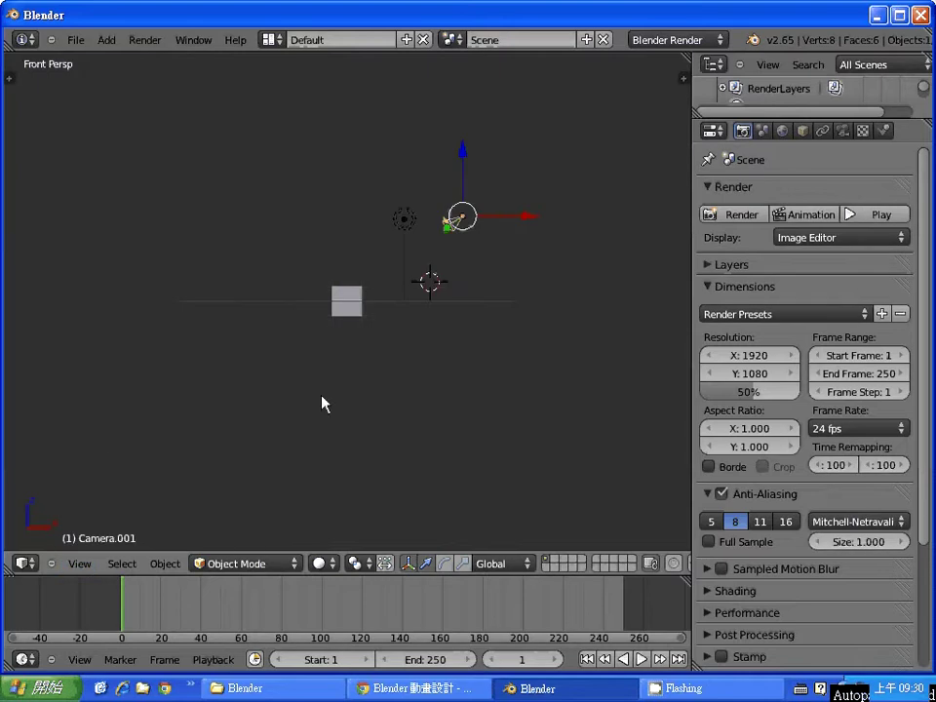
scroll(324, 403, up, 4)
scroll(320, 401, up, 8)
scroll(318, 402, down, 3)
scroll(322, 401, down, 2)
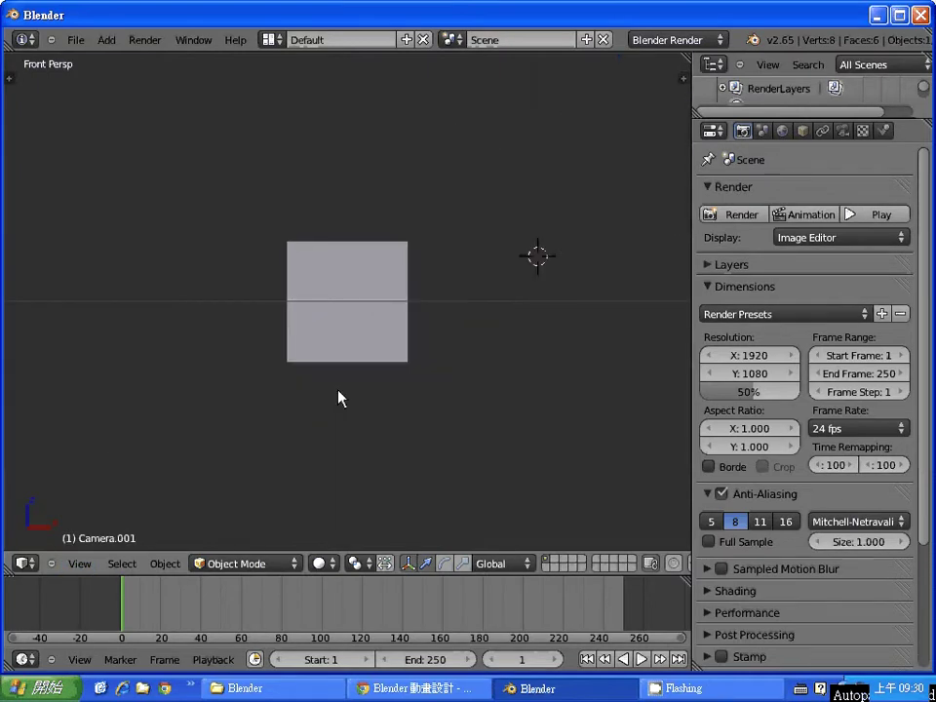
middle_drag(567, 401, 502, 400)
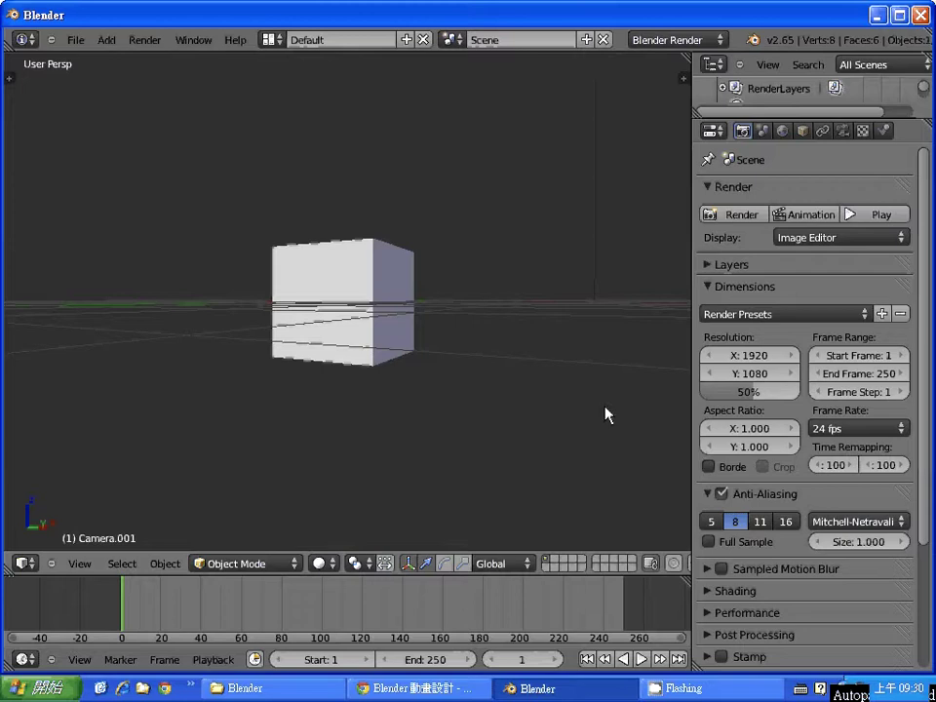
scroll(574, 404, up, 2)
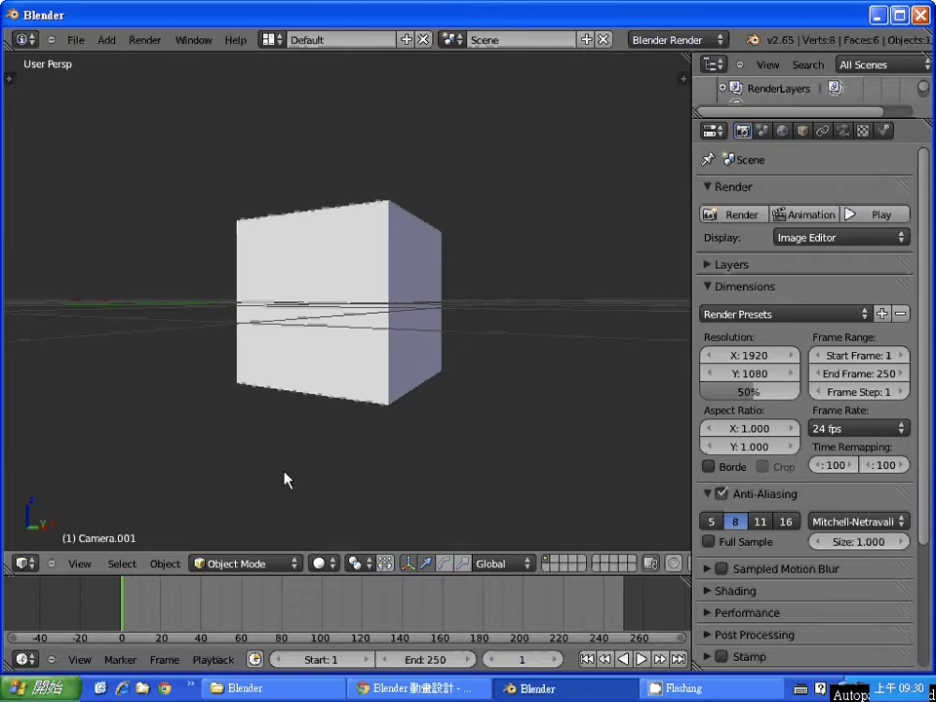
click(79, 564)
click(414, 372)
key(KP_0)
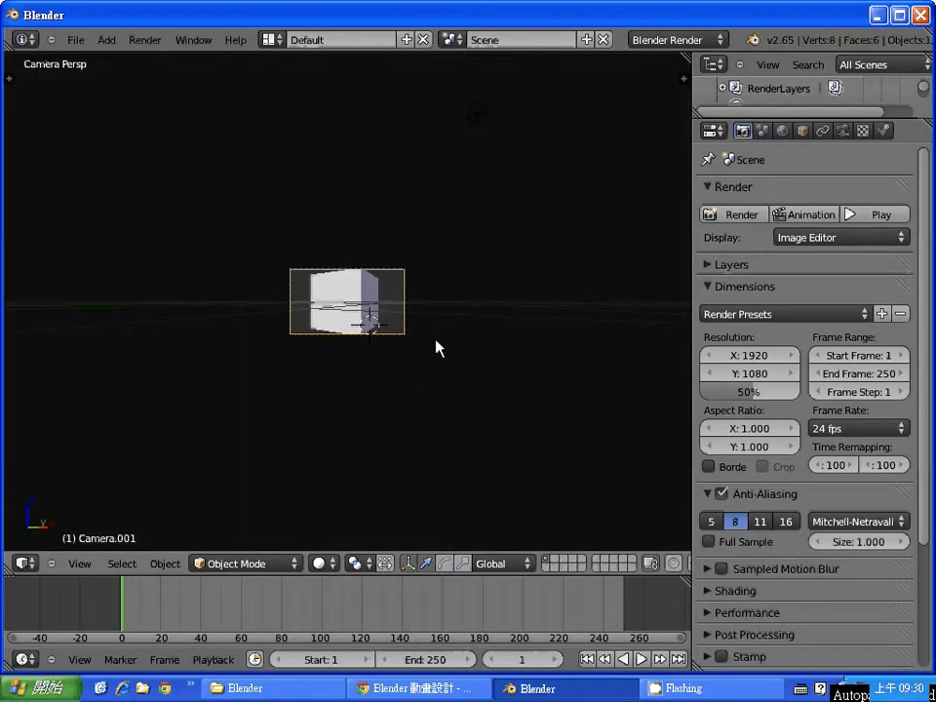
scroll(436, 348, up, 3)
scroll(415, 373, up, 2)
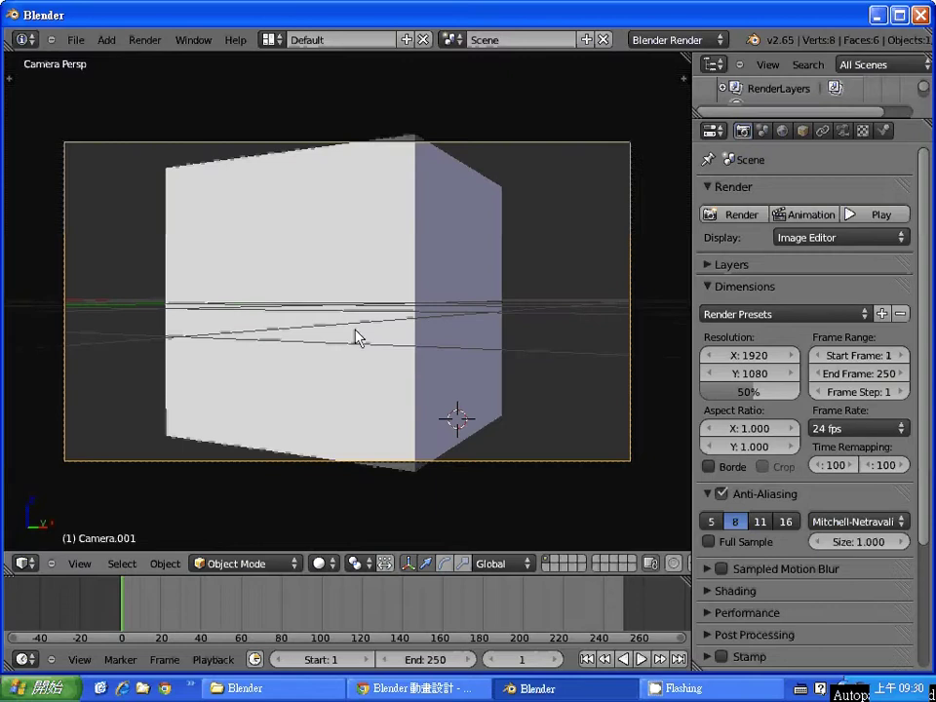
click(79, 564)
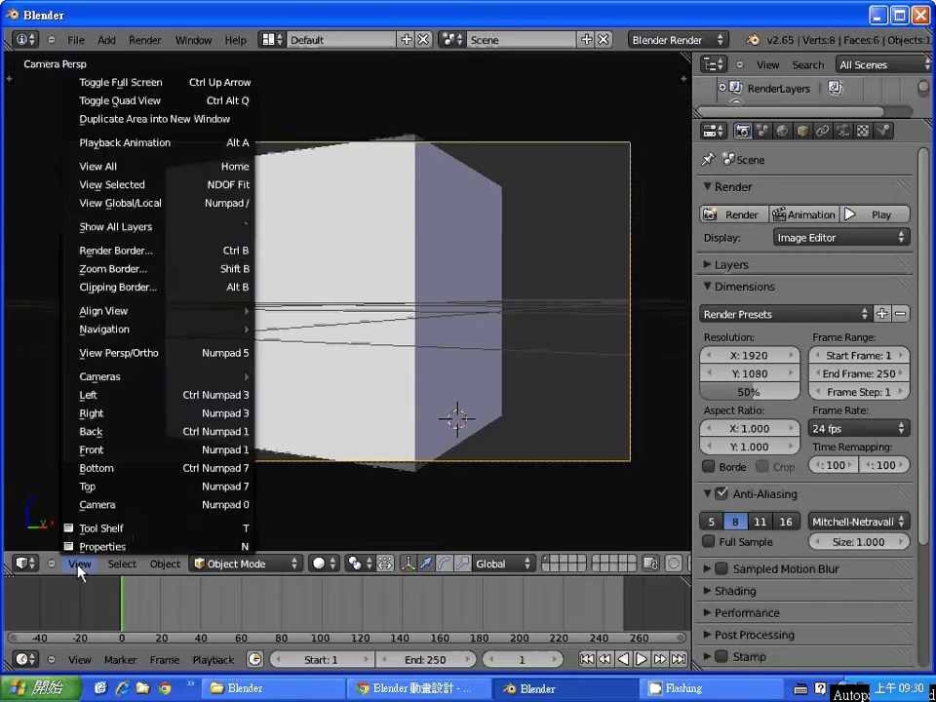
click(117, 487)
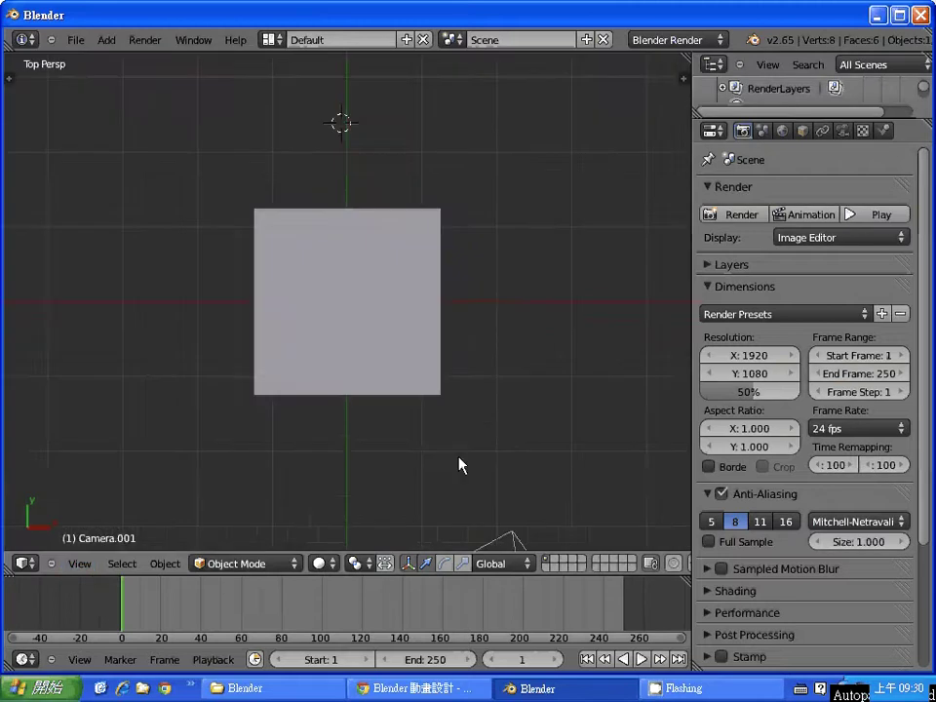
scroll(419, 436, down, 2)
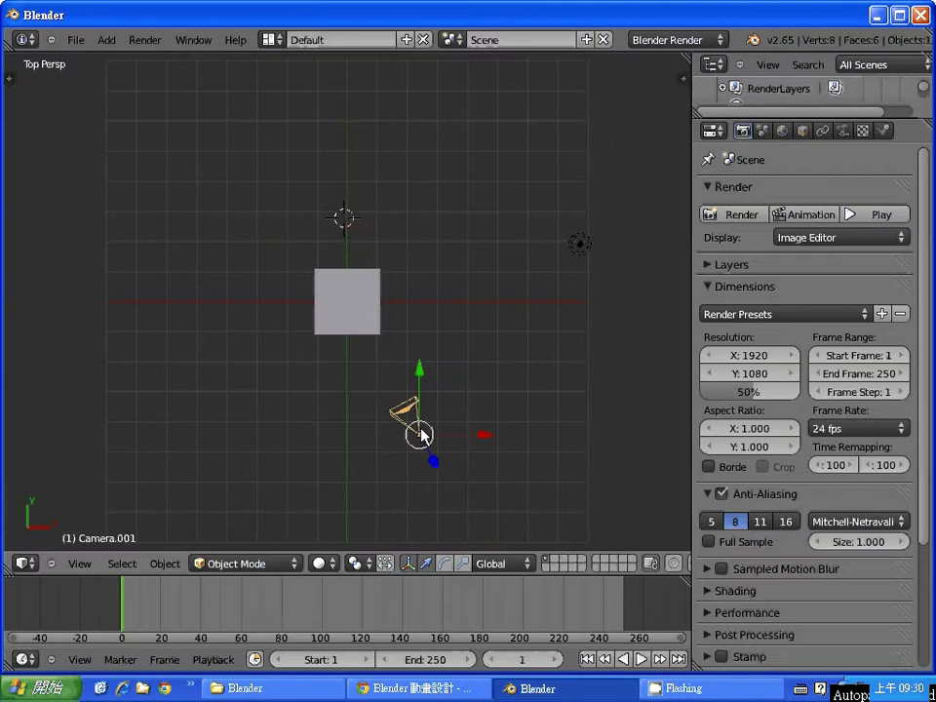
Step: Delete the default cube
right_click(379, 318)
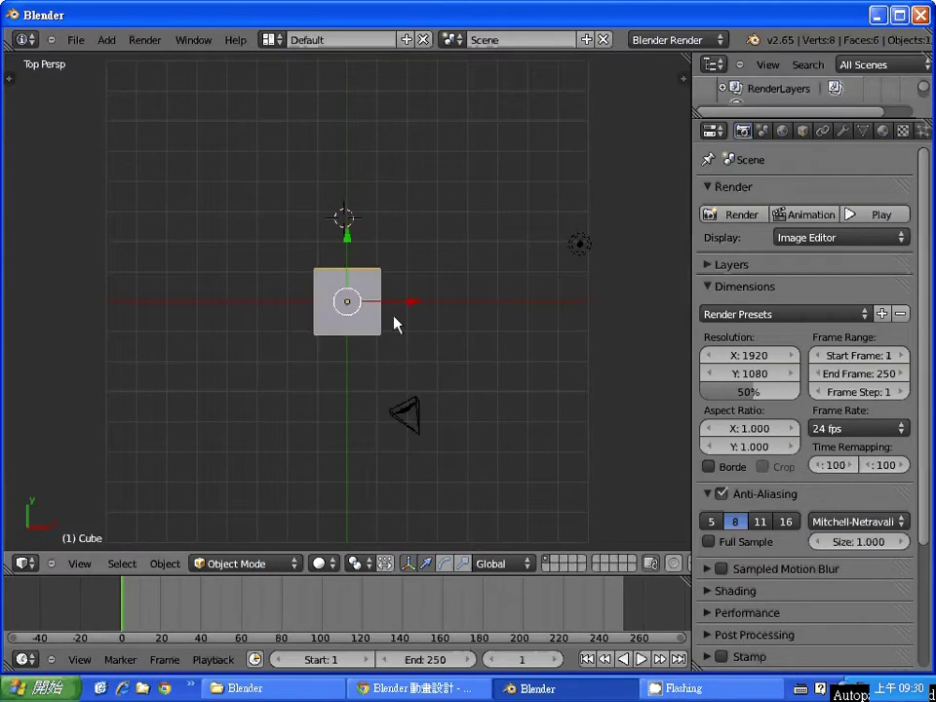
key(x)
click(395, 318)
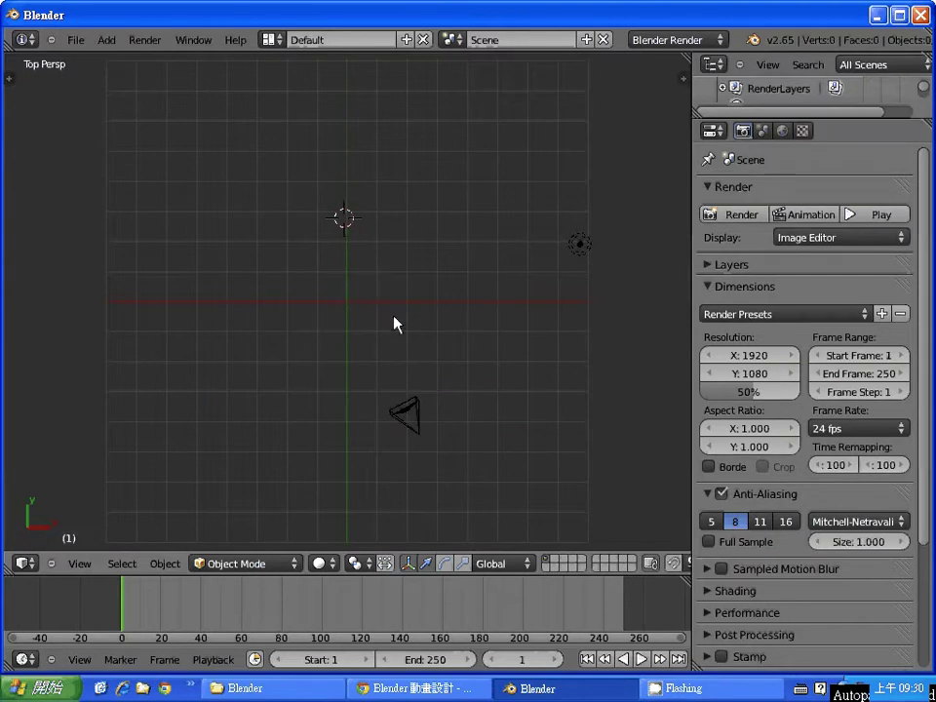
Step: In Front view, set the 3D cursor at the scene centre and add a Suzanne monkey head there
click(348, 305)
click(76, 564)
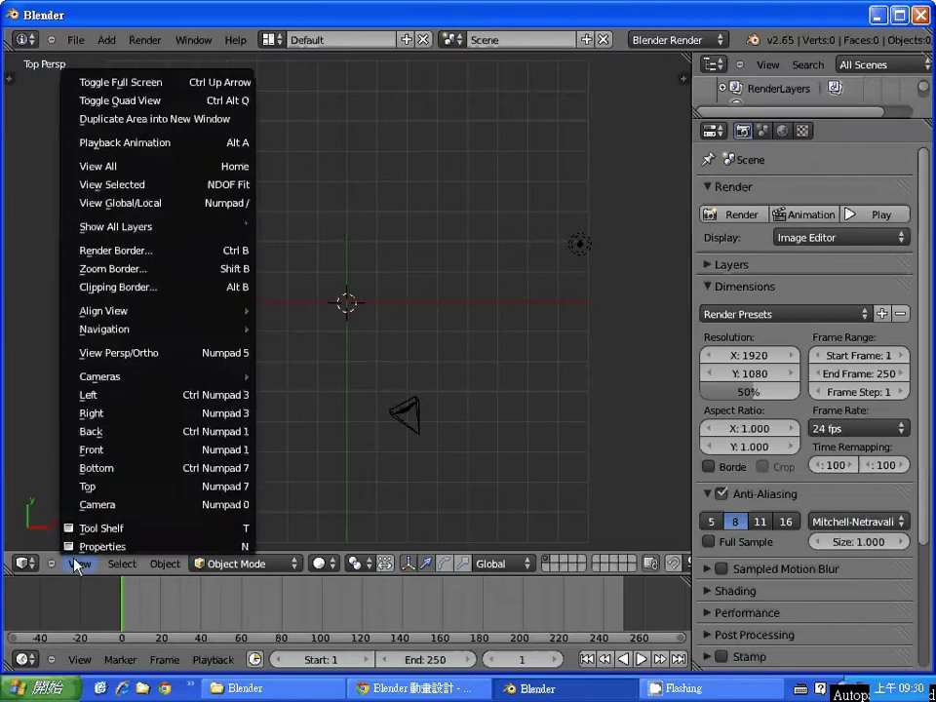
click(105, 455)
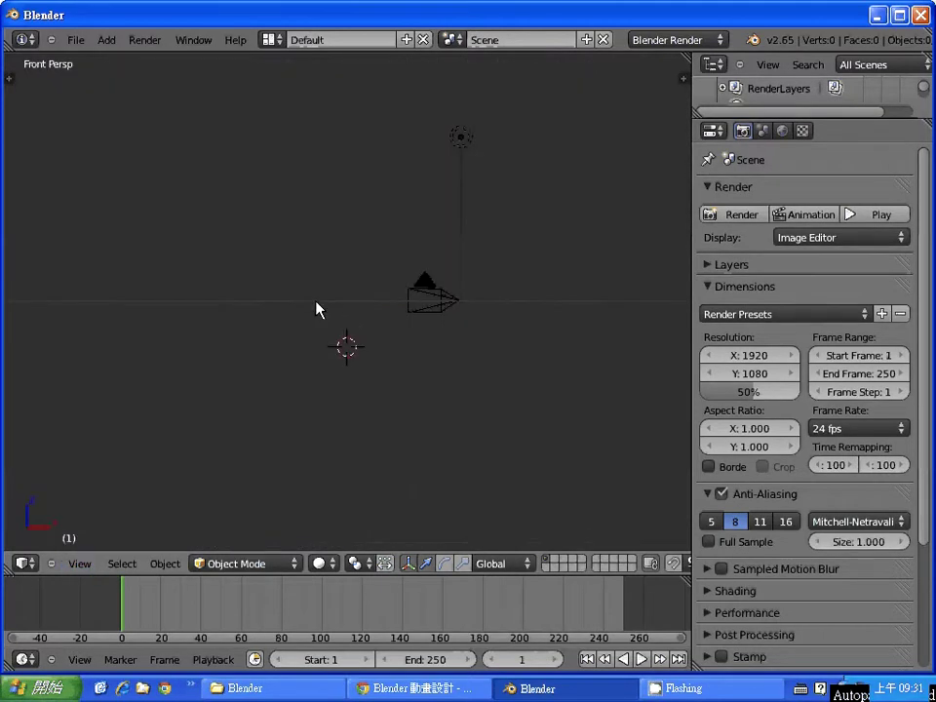
click(346, 302)
key(shift+a)
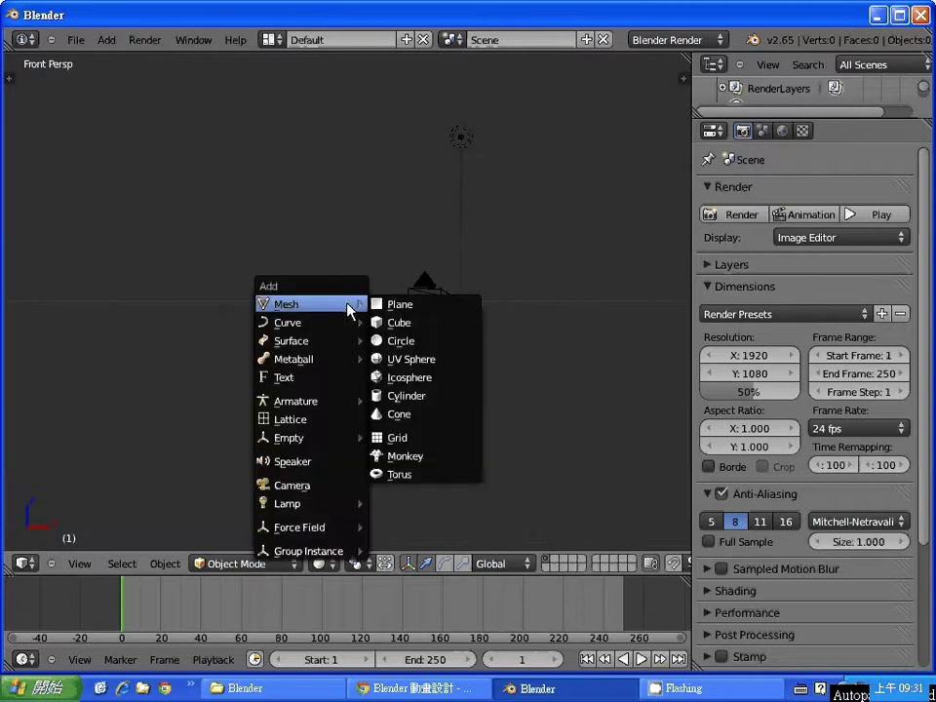
click(444, 457)
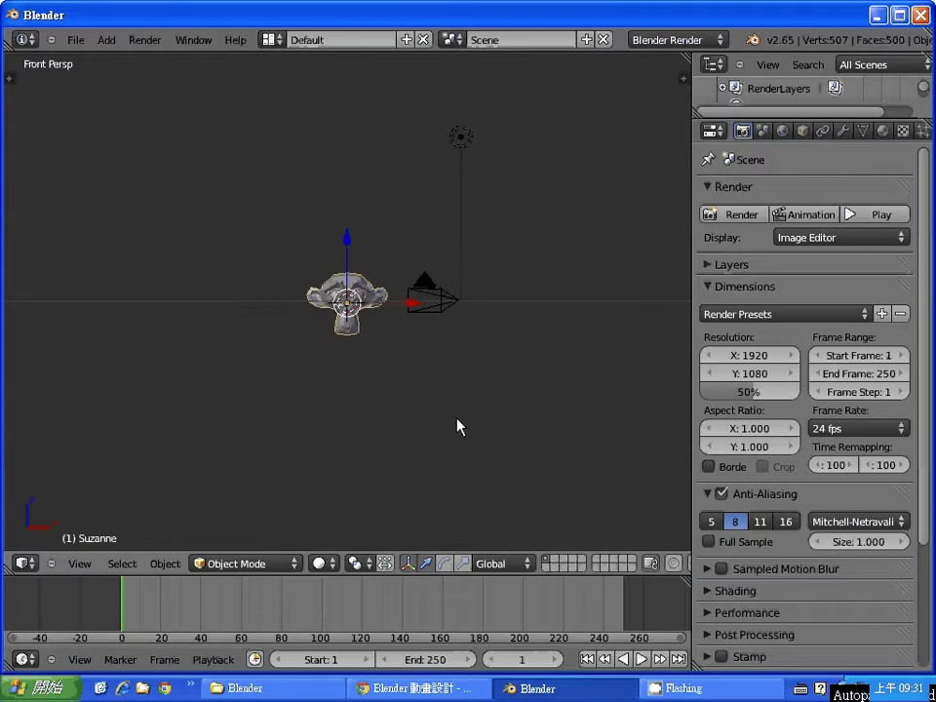
Step: Move the camera farther to the right of the monkey head
right_click(445, 314)
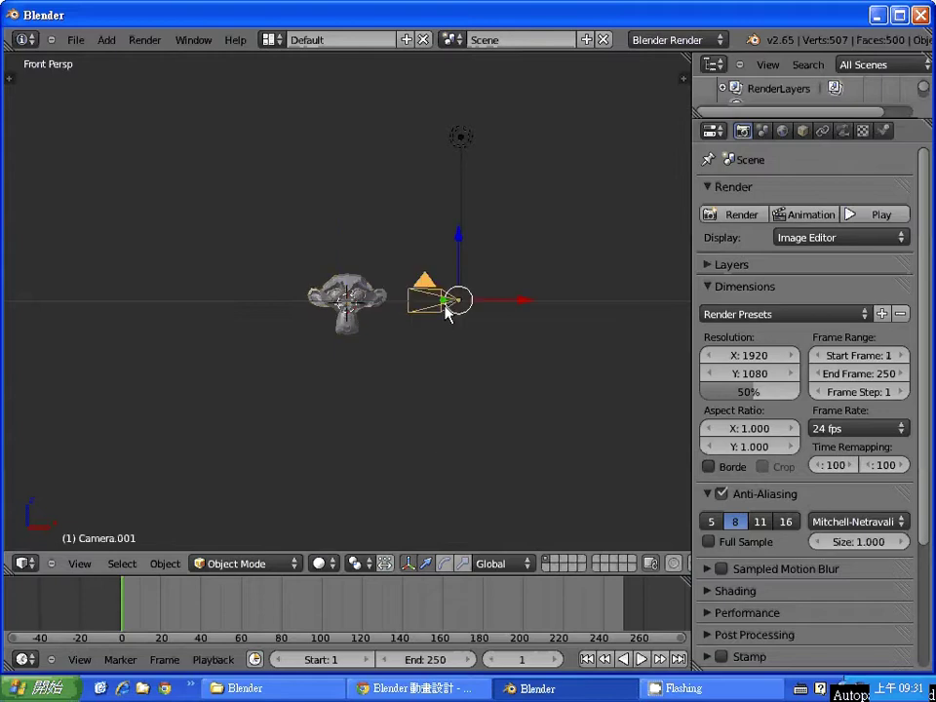
key(g)
click(571, 300)
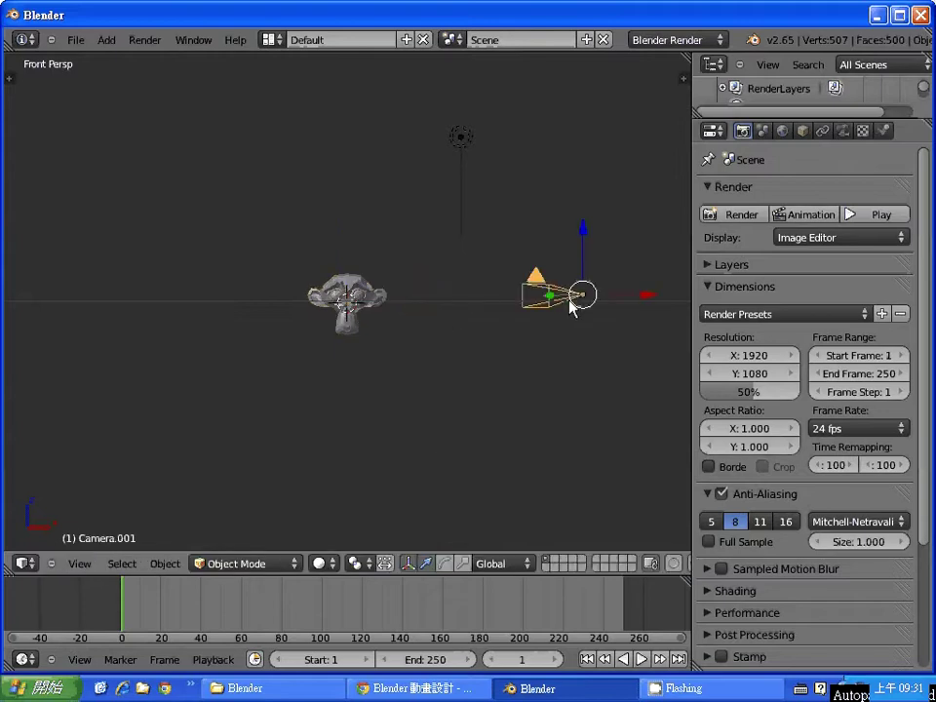
Step: Render a test frame, then zoom in and look through the camera with Numpad 0
key(F12)
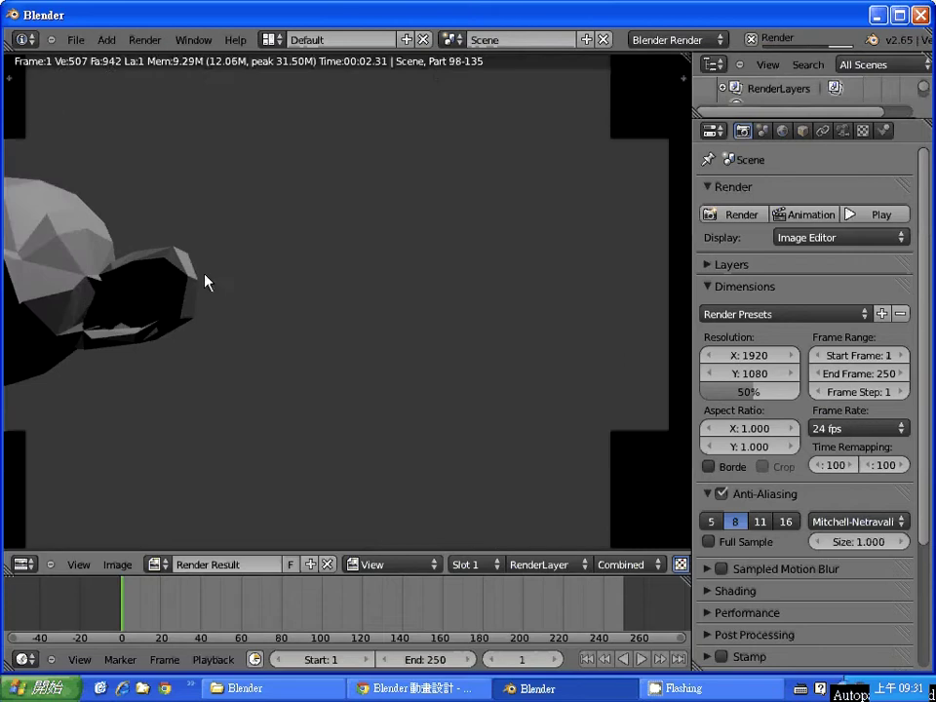
key(Escape)
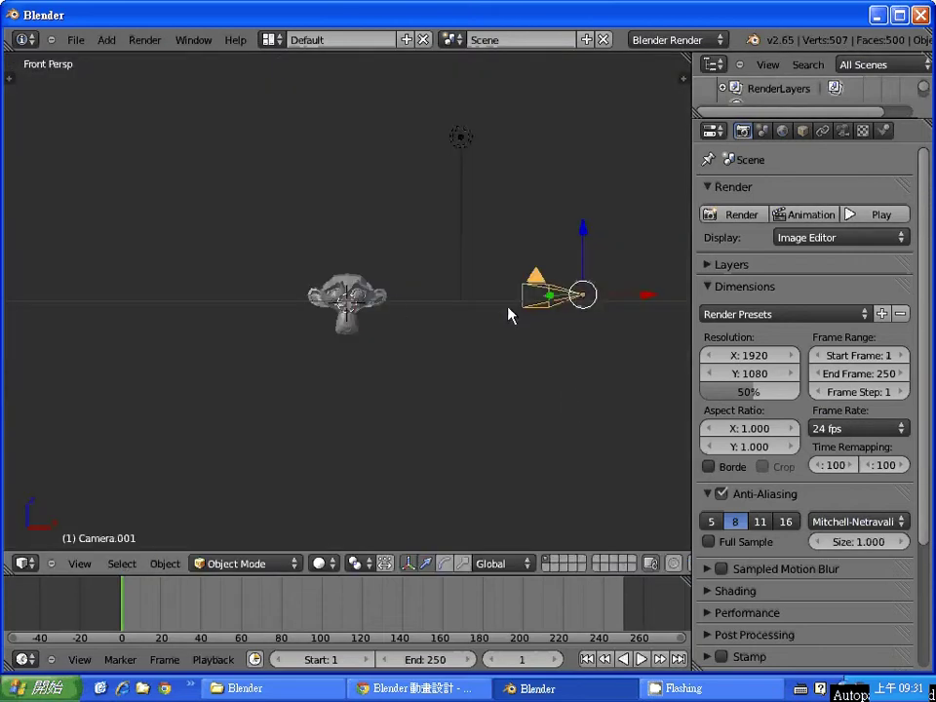
scroll(404, 375, up, 3)
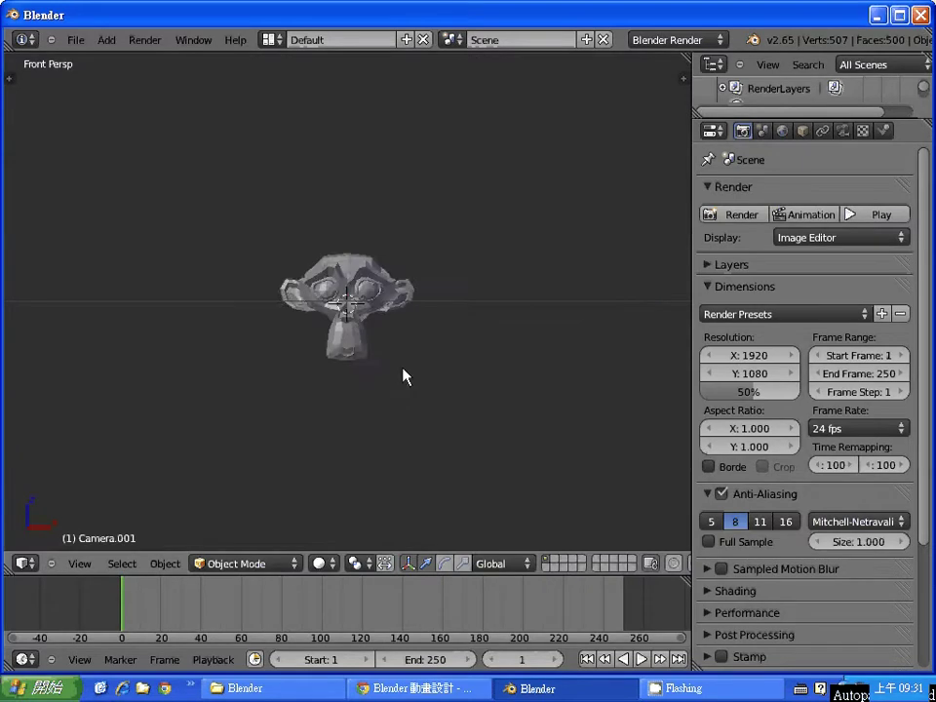
scroll(403, 375, up, 2)
scroll(404, 376, up, 1)
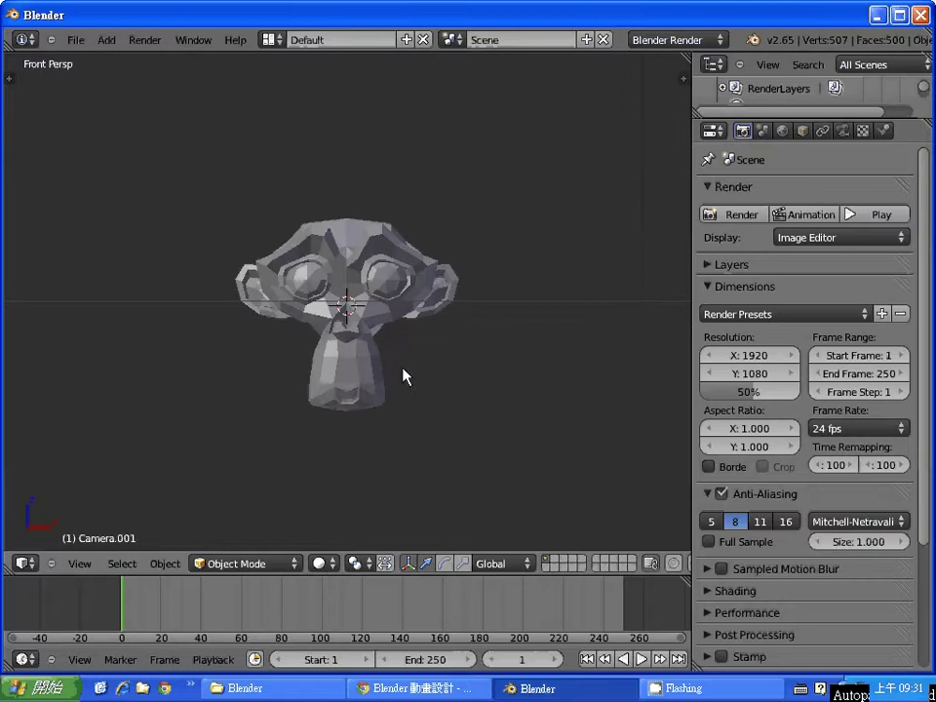
key(KP_0)
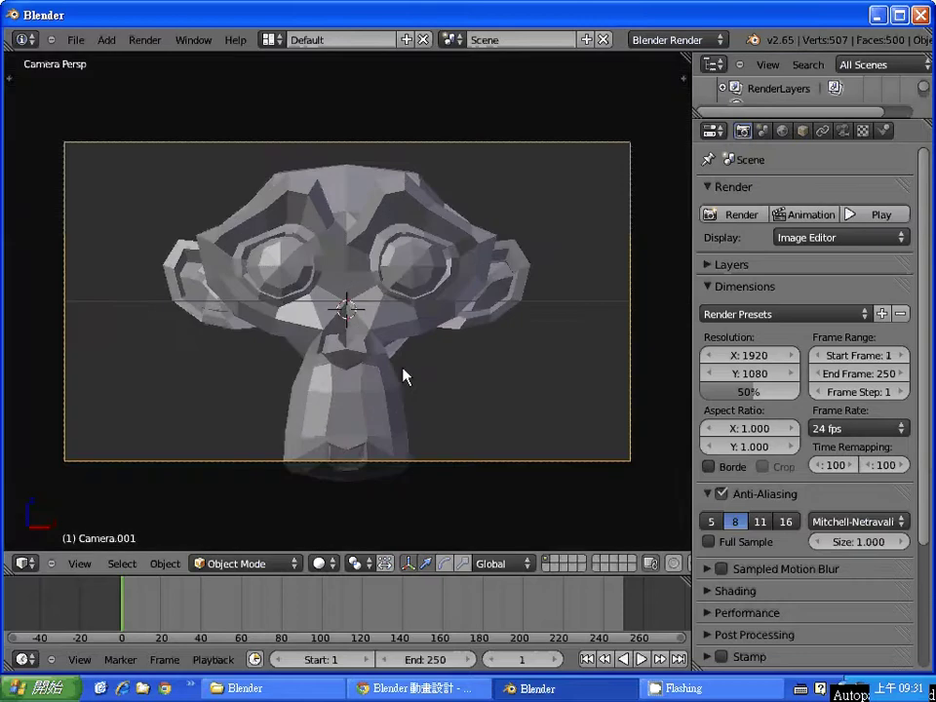
click(84, 566)
Step: From the top view, move the camera away from the monkey and render a test frame
click(74, 484)
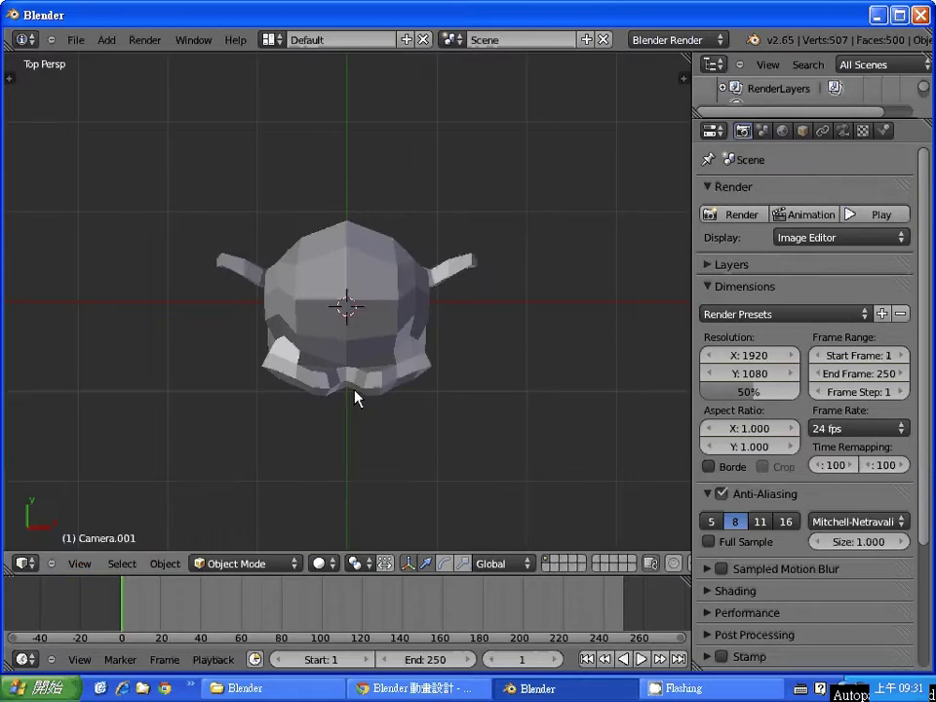
scroll(357, 409, down, 5)
scroll(357, 434, down, 1)
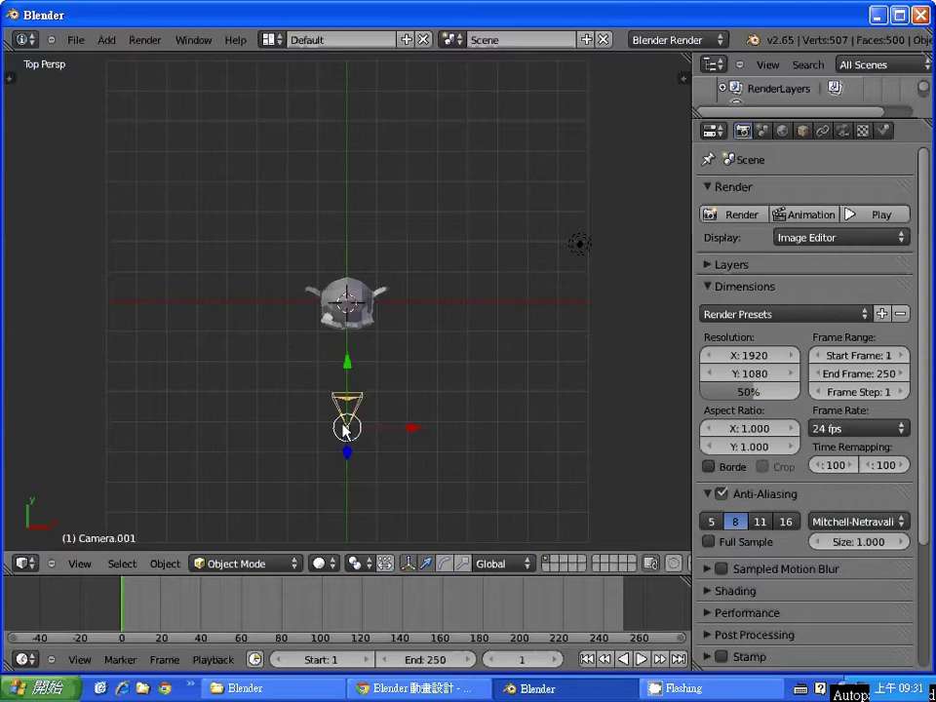
key(g)
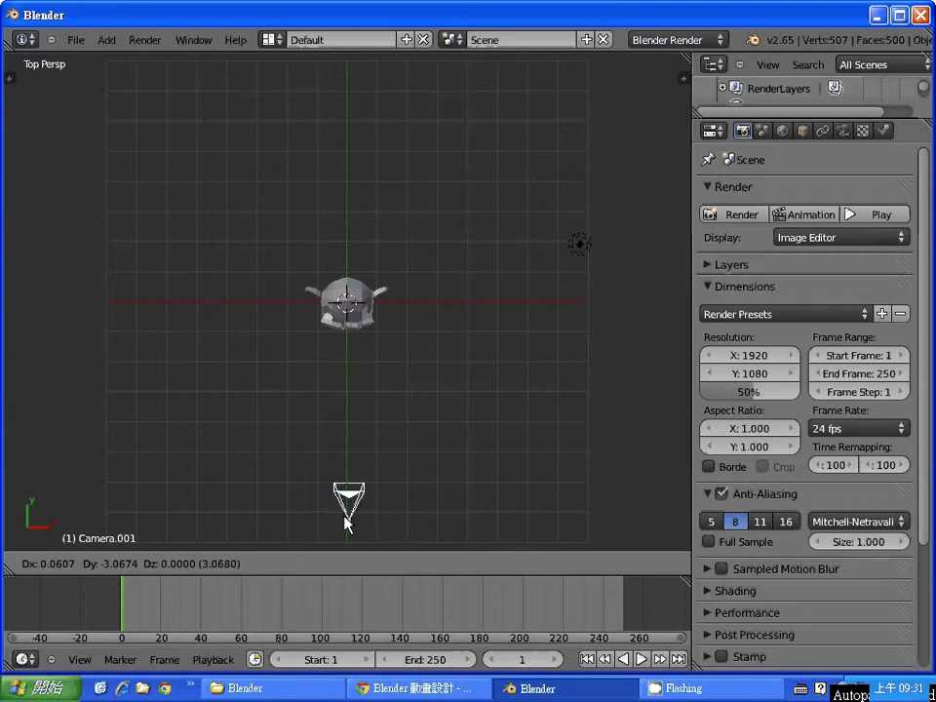
click(347, 521)
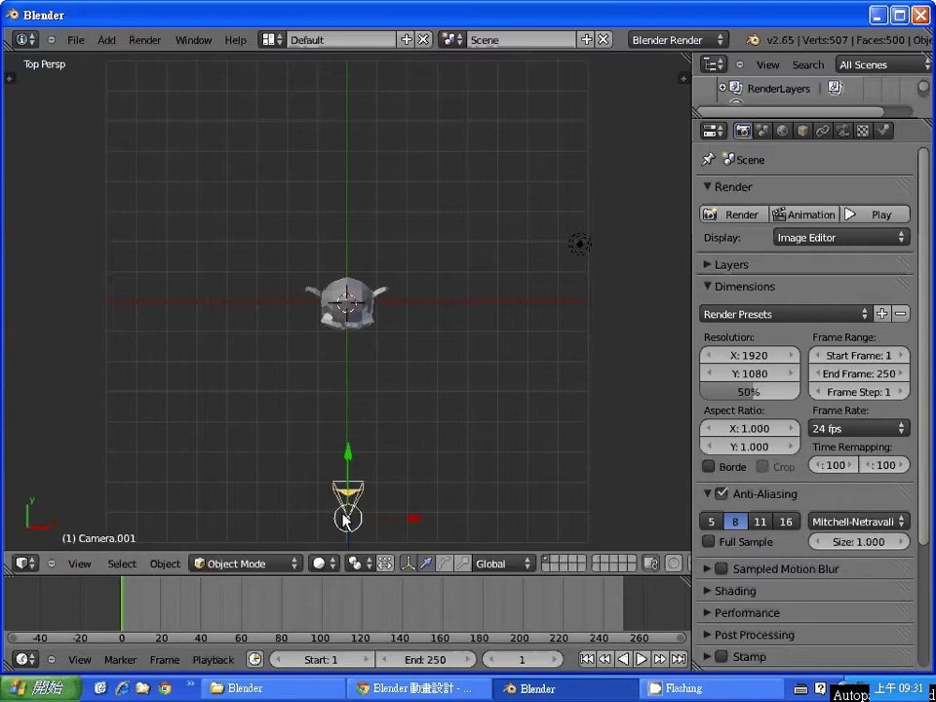
key(F12)
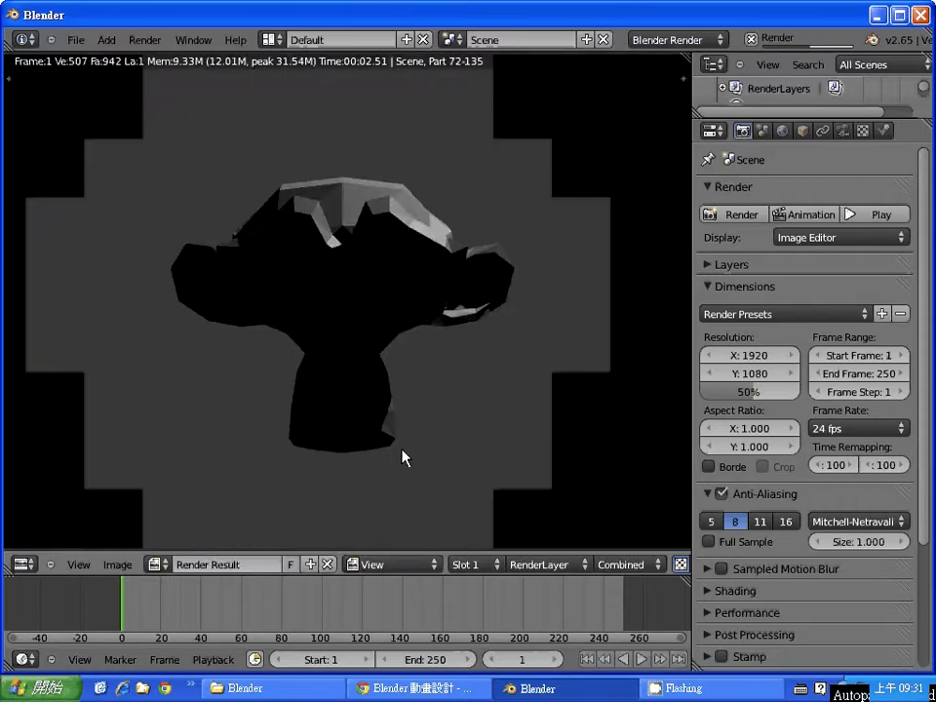
key(Escape)
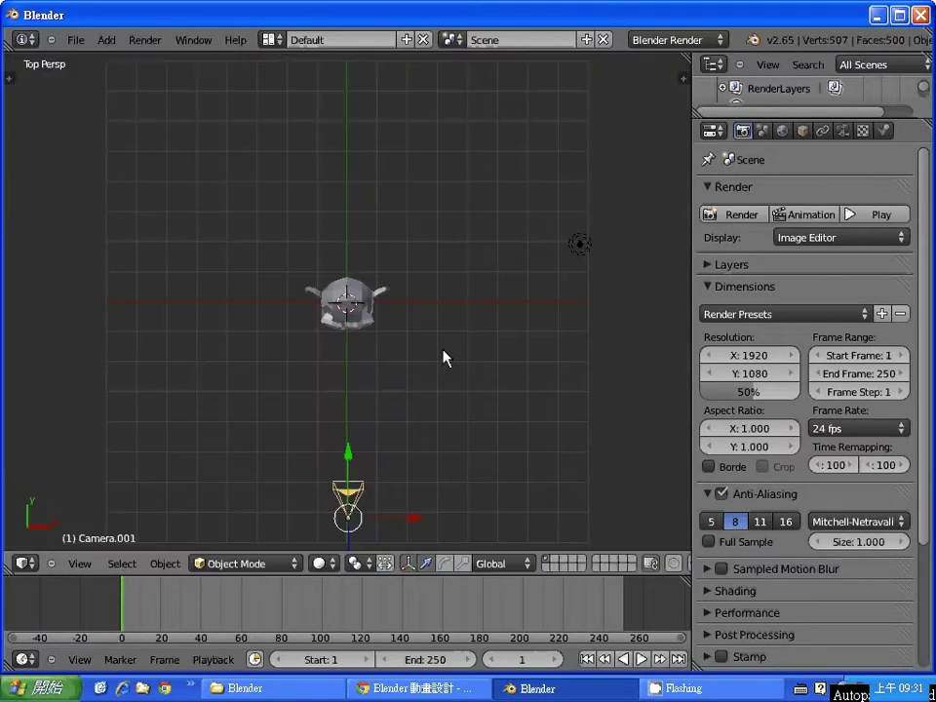
Step: Move the camera closer in front of the monkey and render again
key(g)
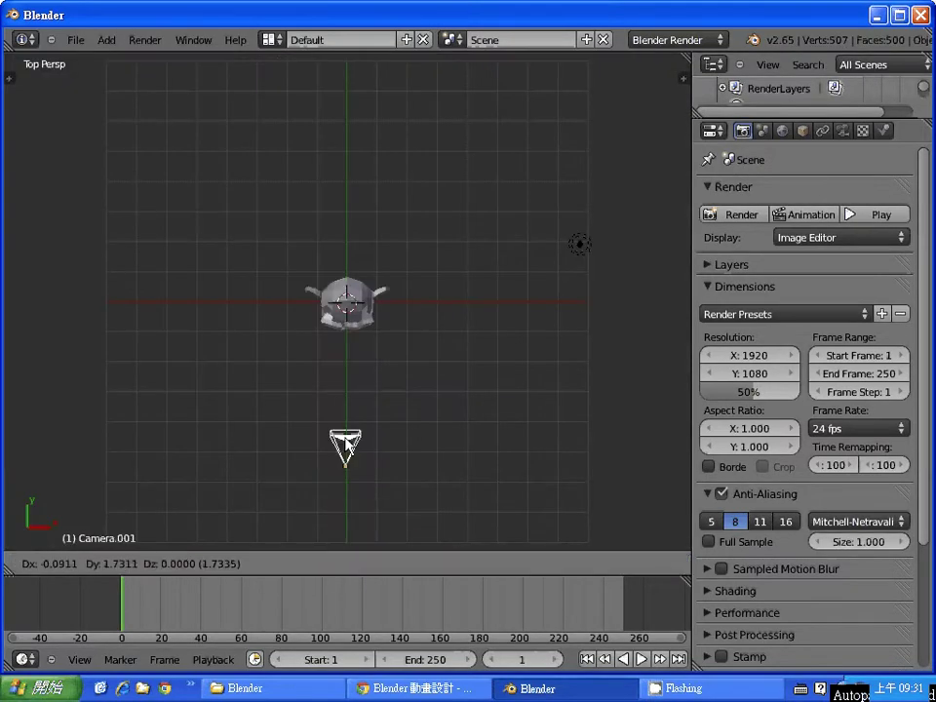
click(349, 385)
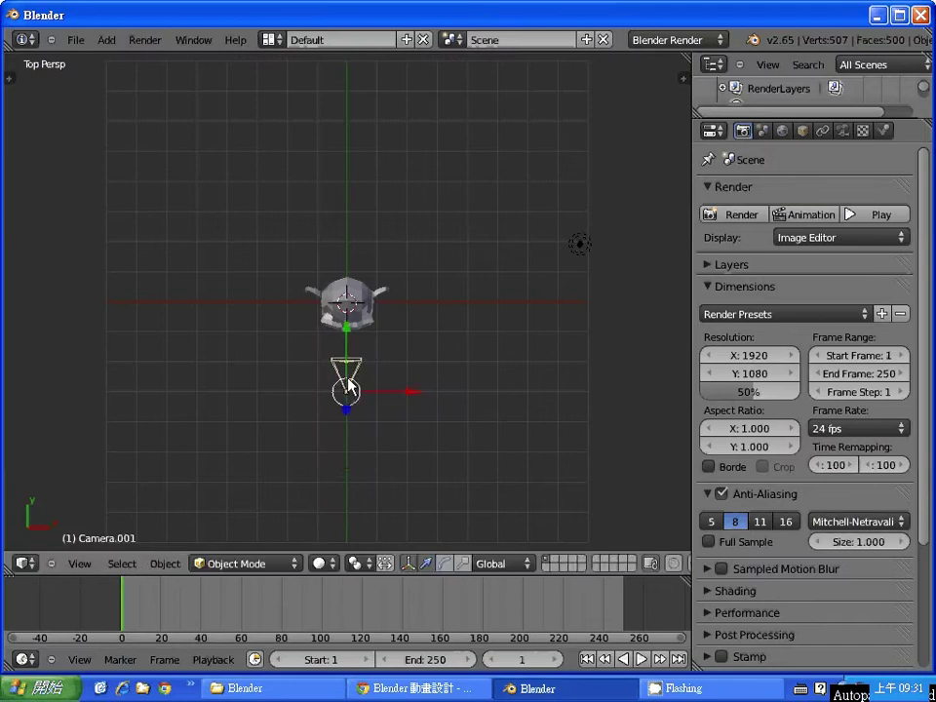
key(F12)
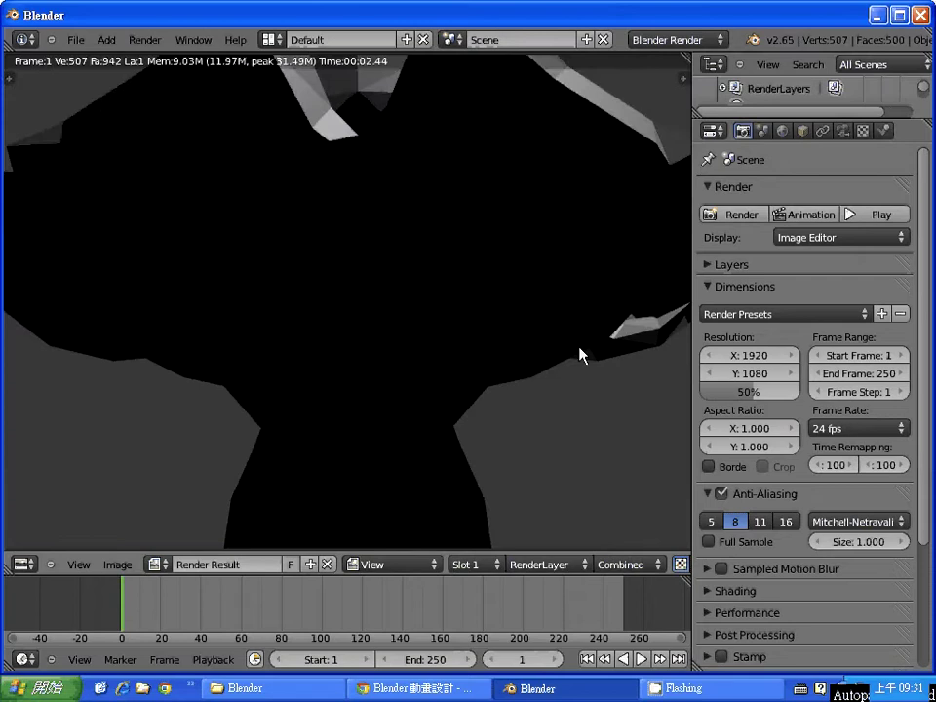
key(Escape)
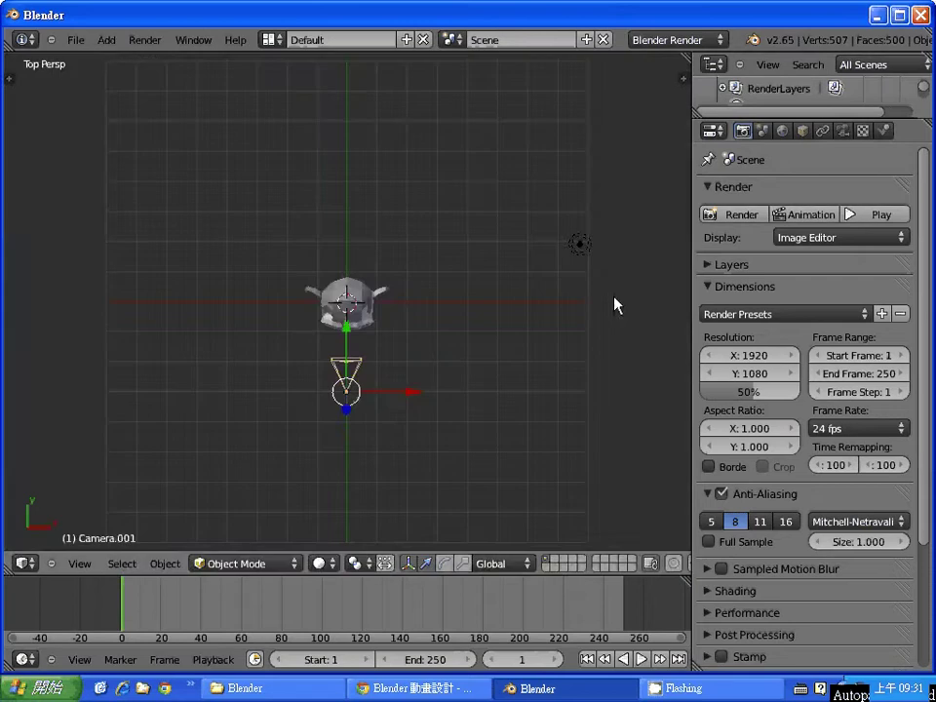
Step: Show the World settings in the Properties editor and select the lamp
click(783, 129)
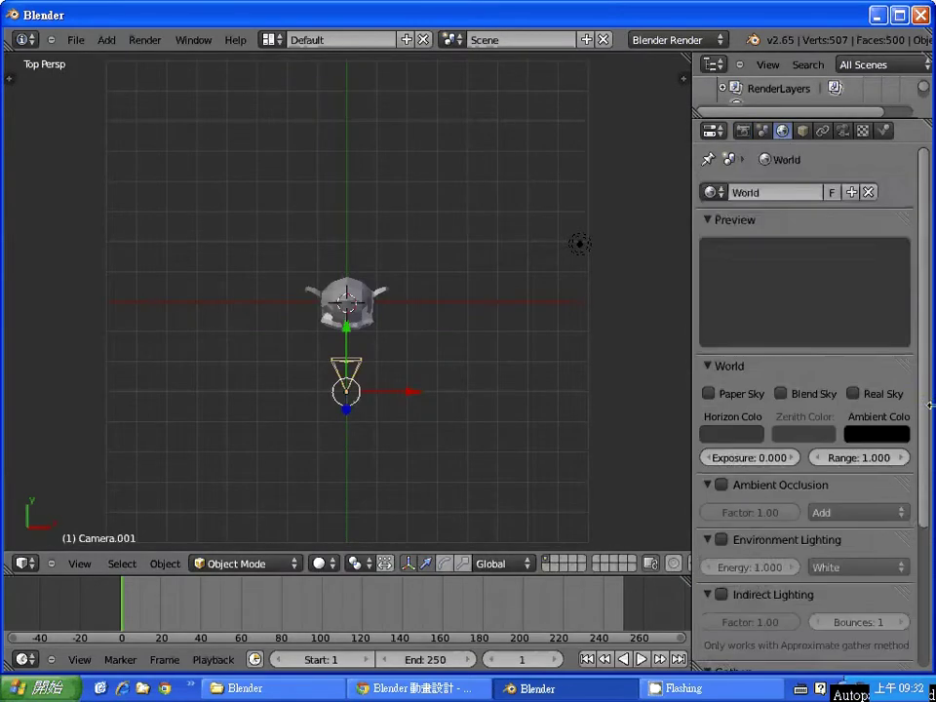
scroll(927, 429, down, 2)
scroll(748, 349, up, 2)
right_click(585, 252)
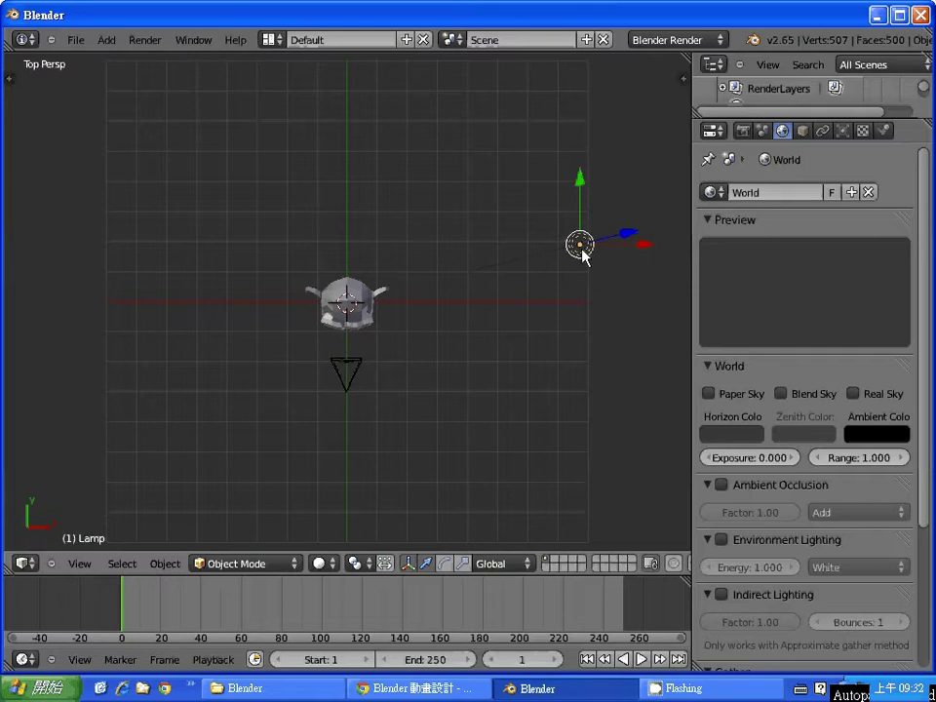
Step: Duplicate the lamp, place the copy below-right, and do a test render
key(shift+d)
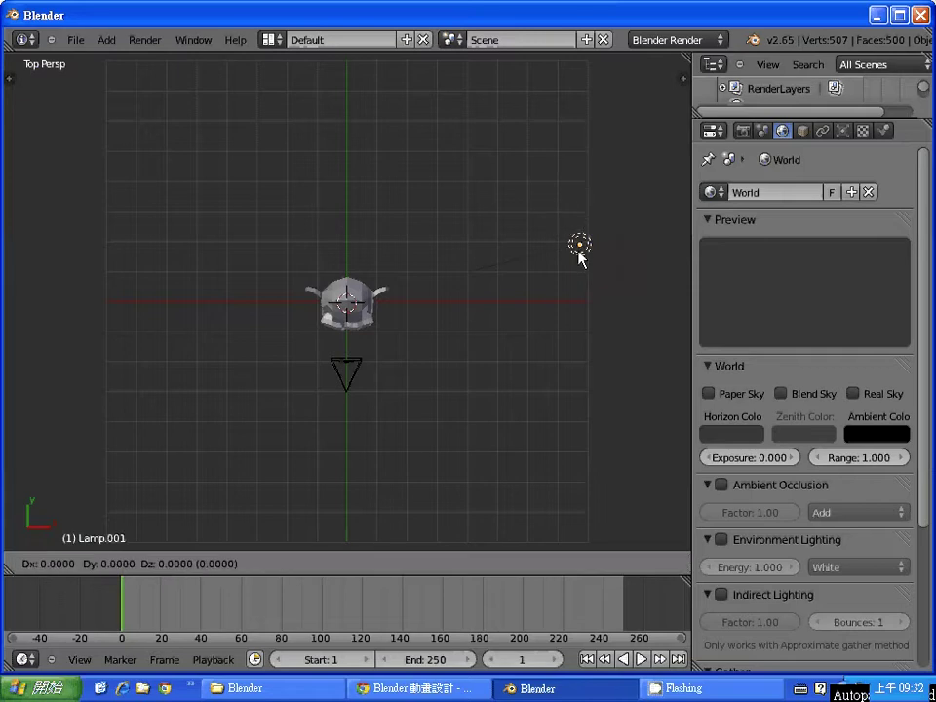
click(446, 506)
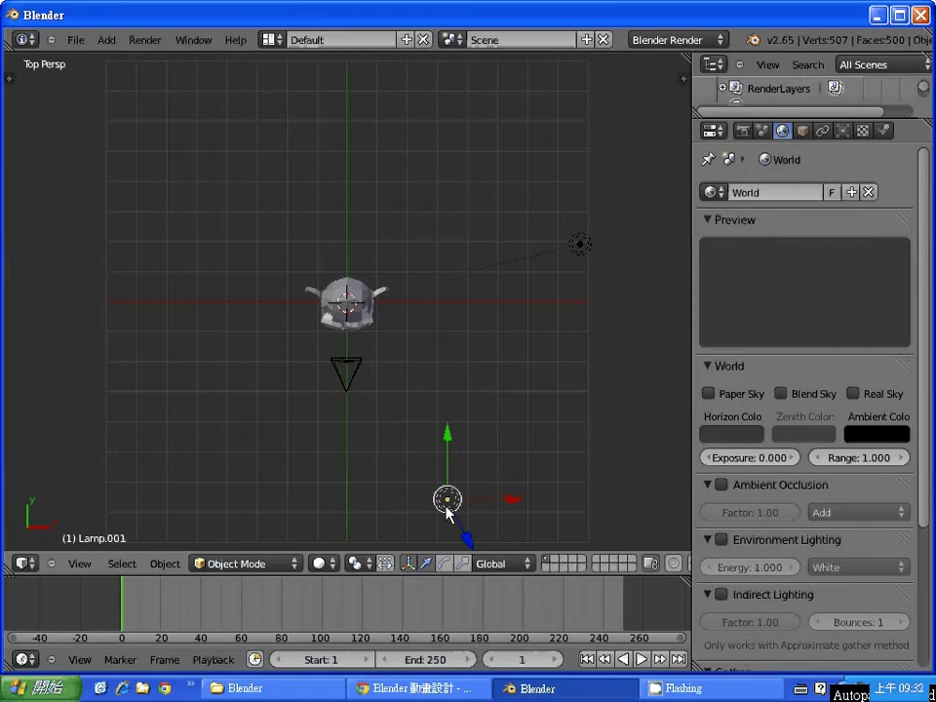
key(F12)
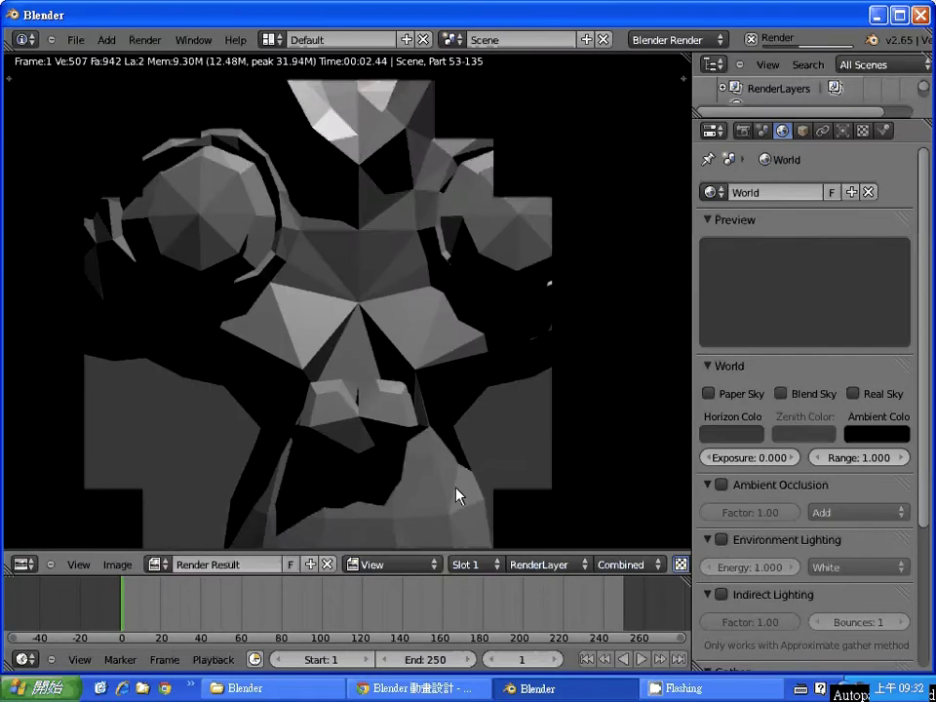
scroll(457, 452, down, 3)
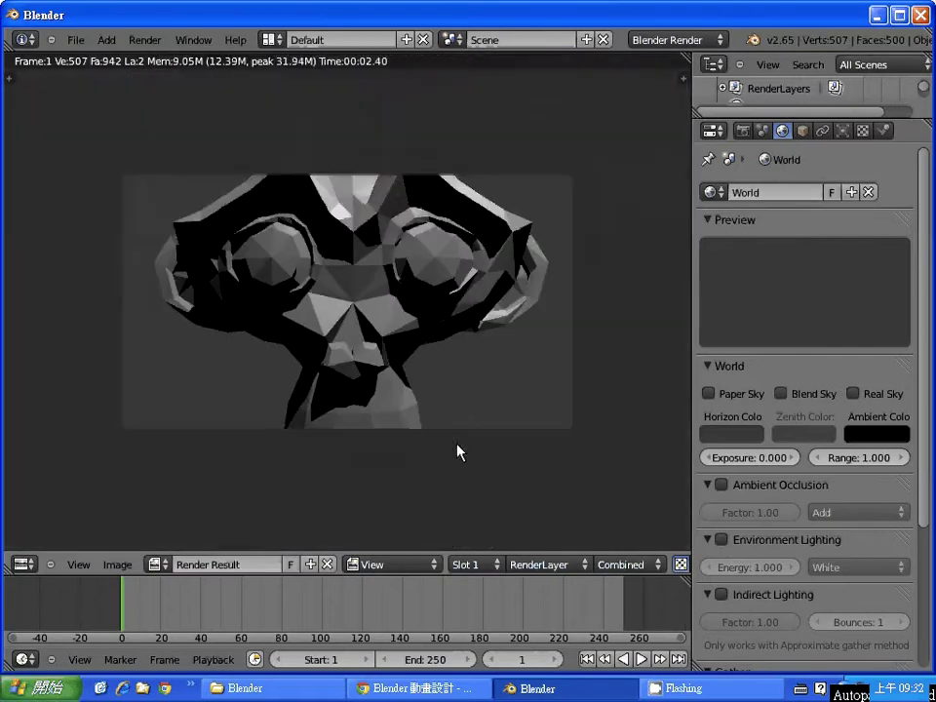
key(Escape)
Step: Move the camera lower and farther back, re-render, then select the original lamp
right_click(348, 376)
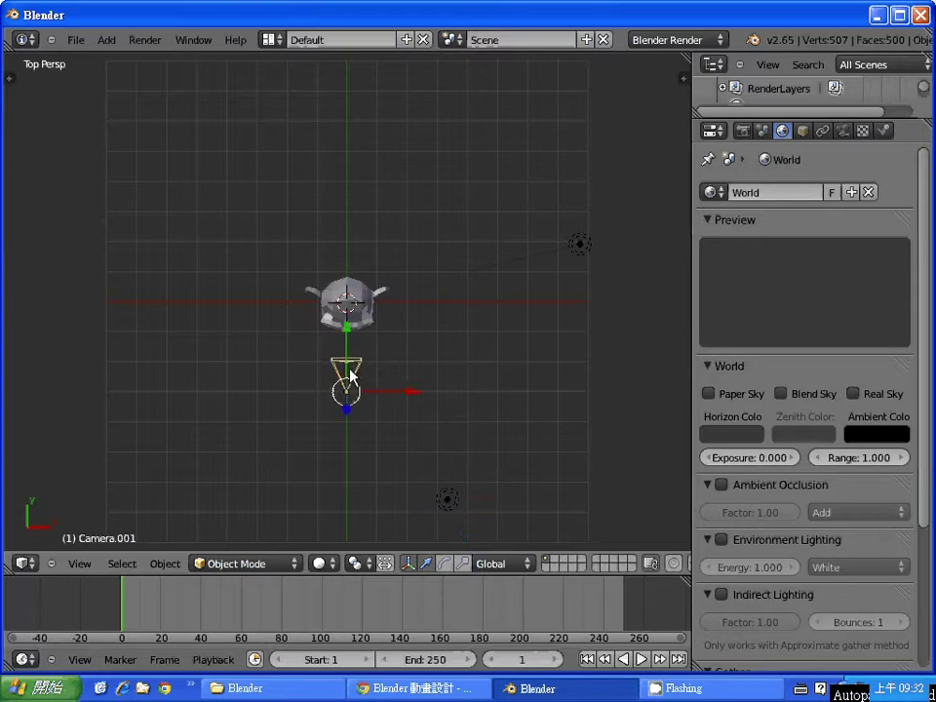
key(g)
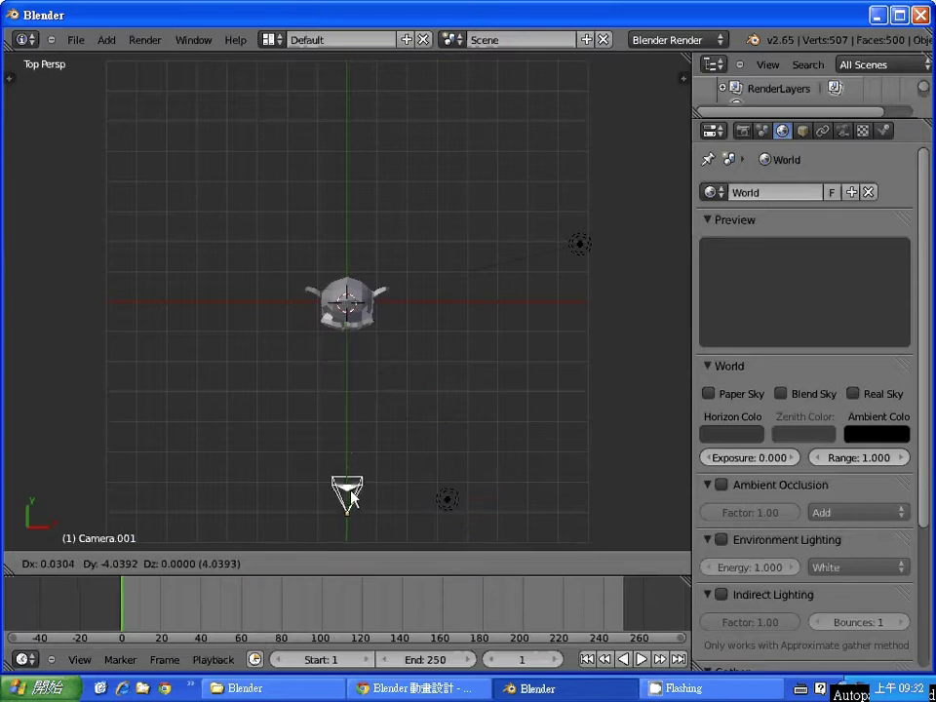
click(351, 498)
key(F12)
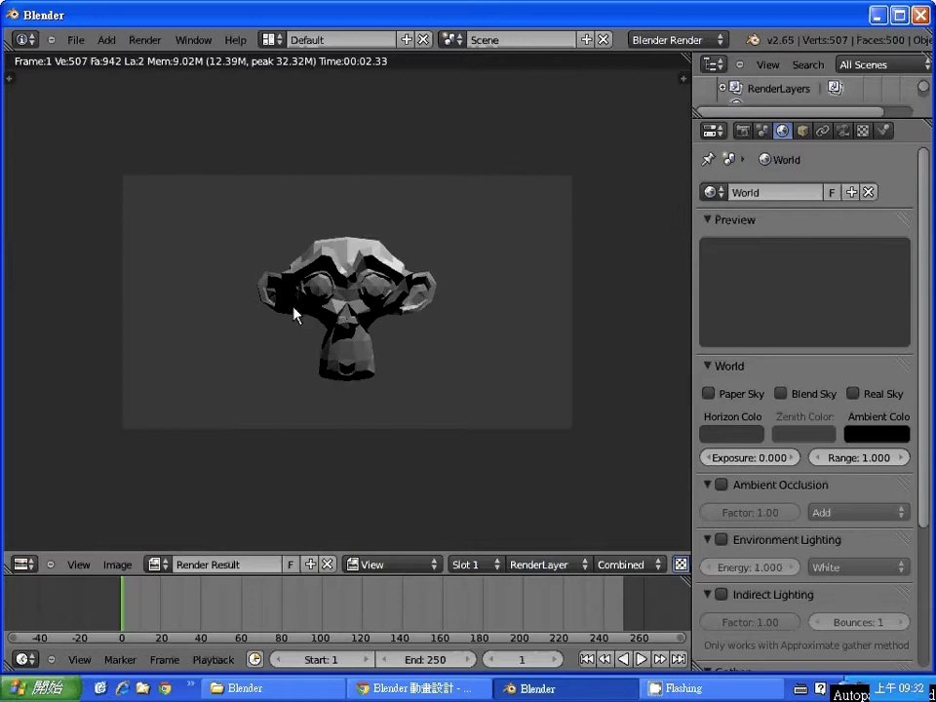
key(Escape)
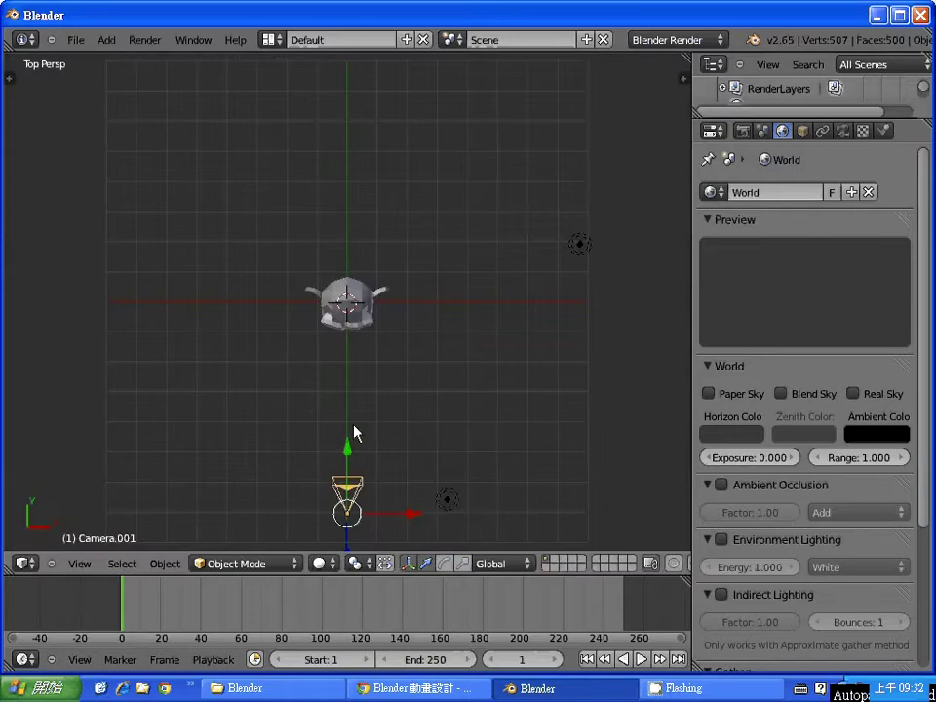
right_click(448, 501)
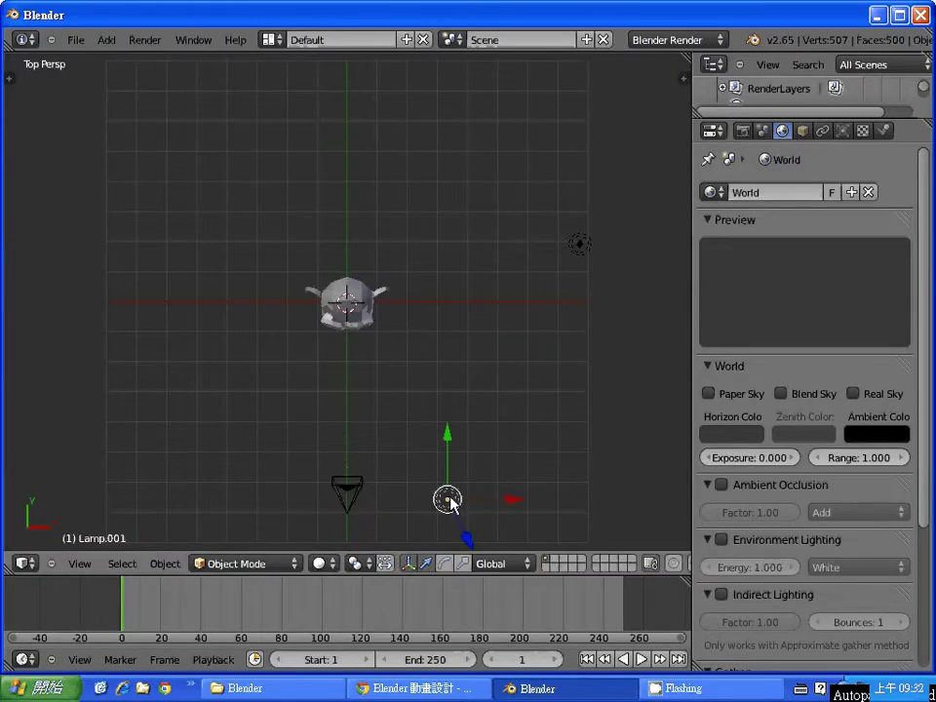
right_click(580, 245)
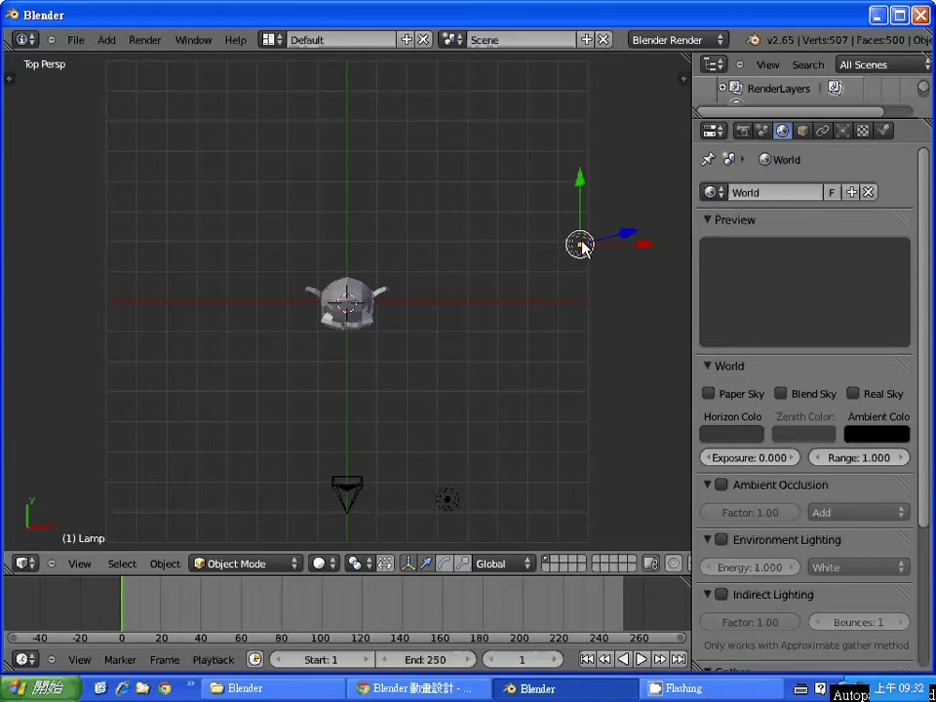
Step: Delete the original lamp and select the remaining Lamp.001
key(x)
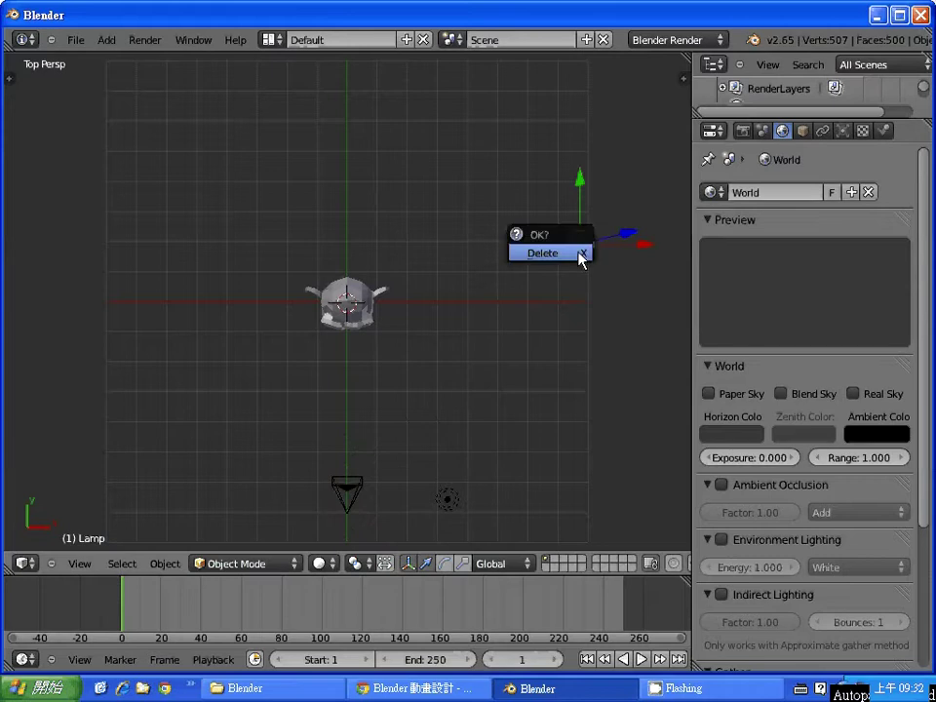
click(577, 257)
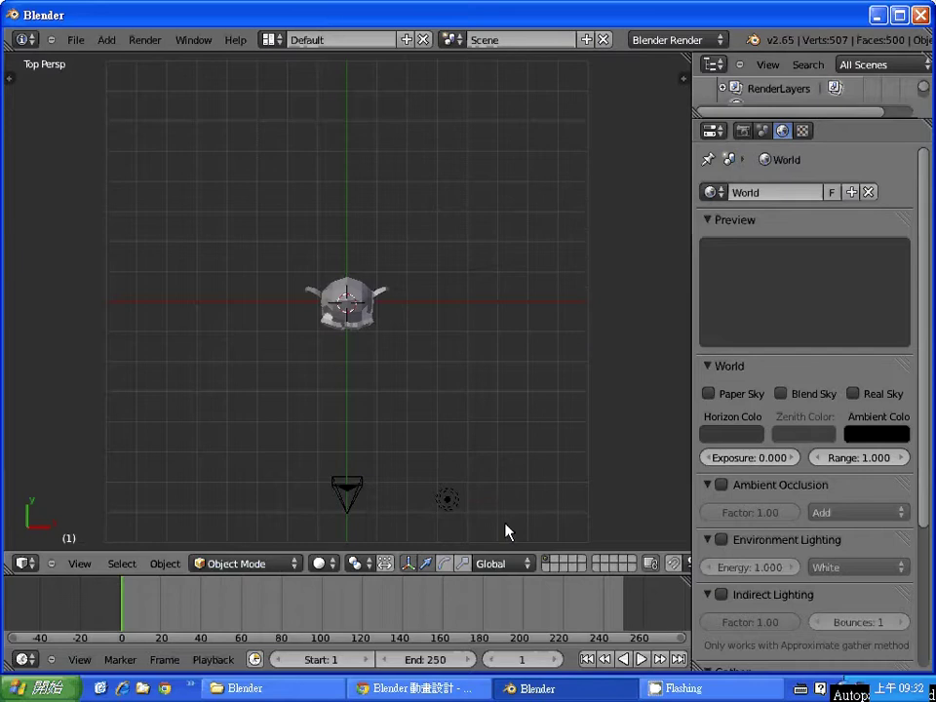
right_click(447, 500)
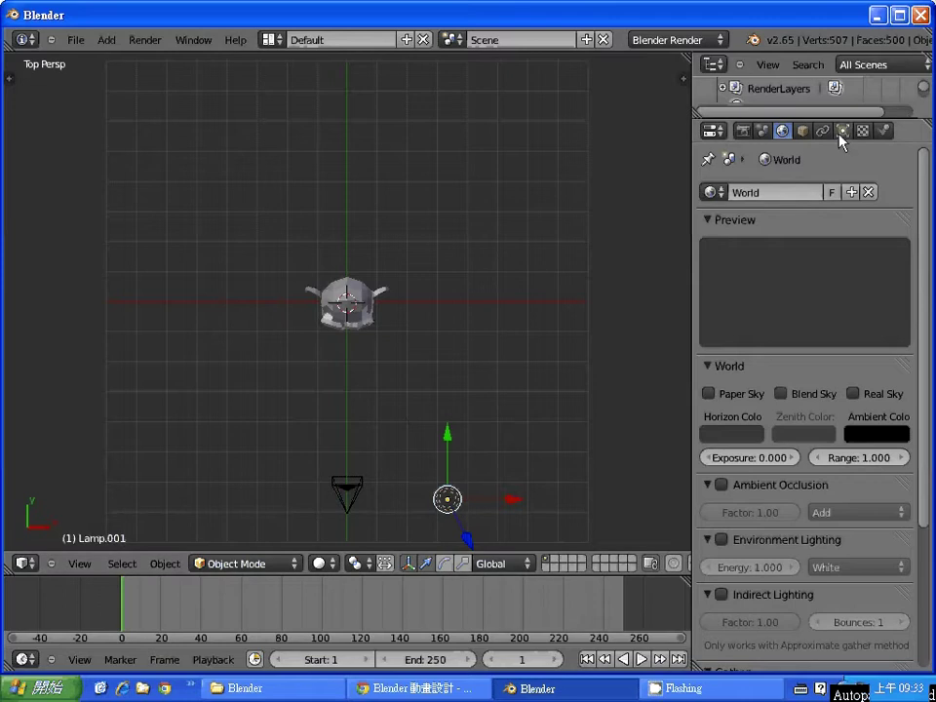
Step: Widen the Properties editor and display Lamp.001's lamp data settings
click(805, 135)
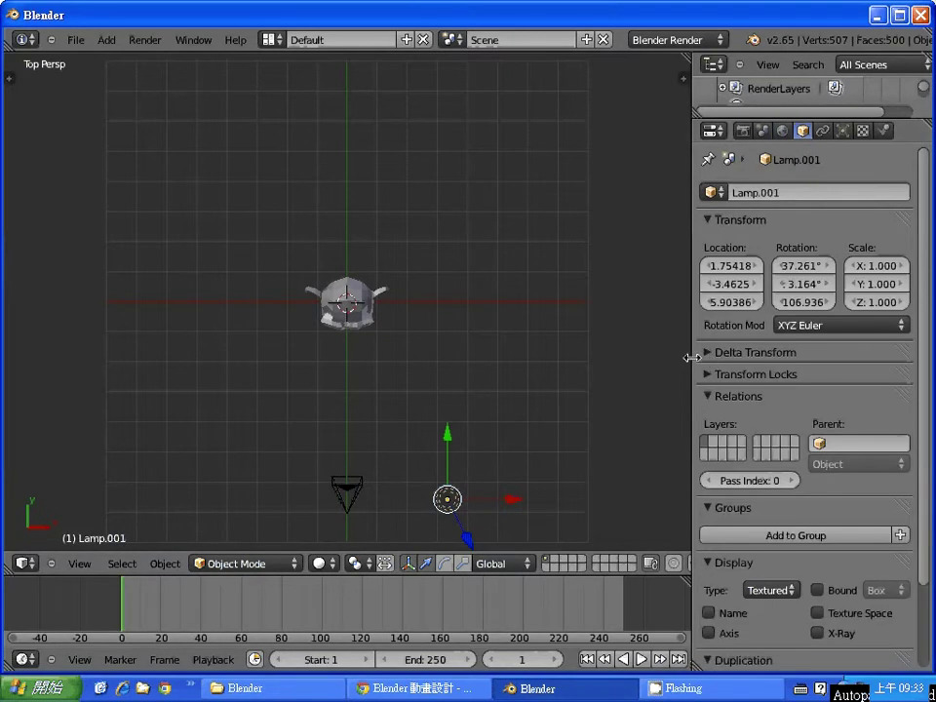
drag(691, 356, 654, 357)
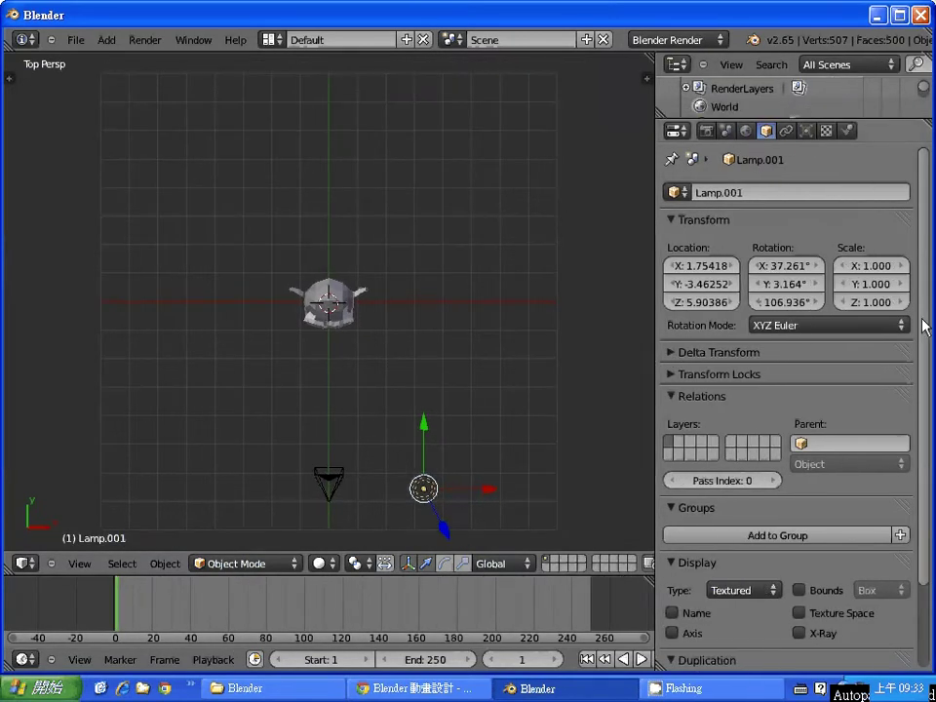
mouse_move(926, 324)
mouse_down()
mouse_move(925, 420)
mouse_move(930, 352)
mouse_up()
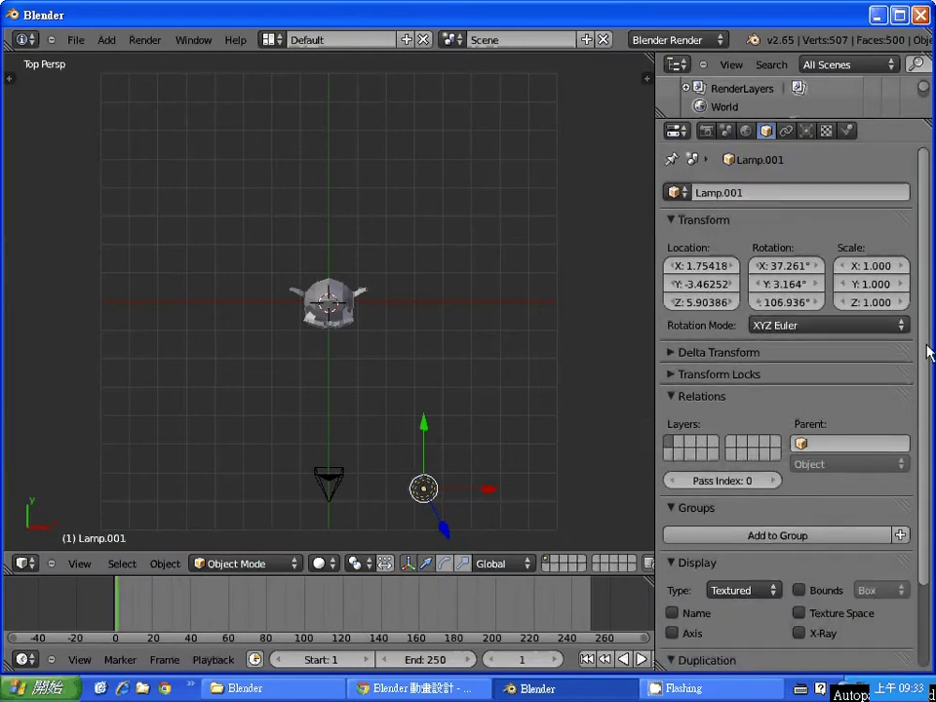
click(806, 131)
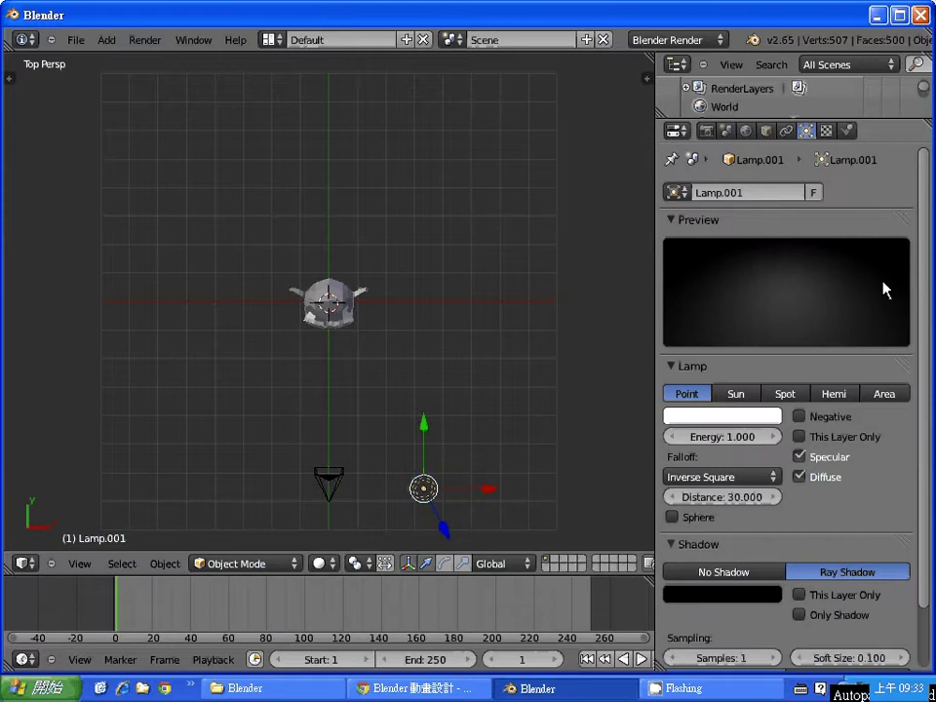
scroll(929, 525, down, 2)
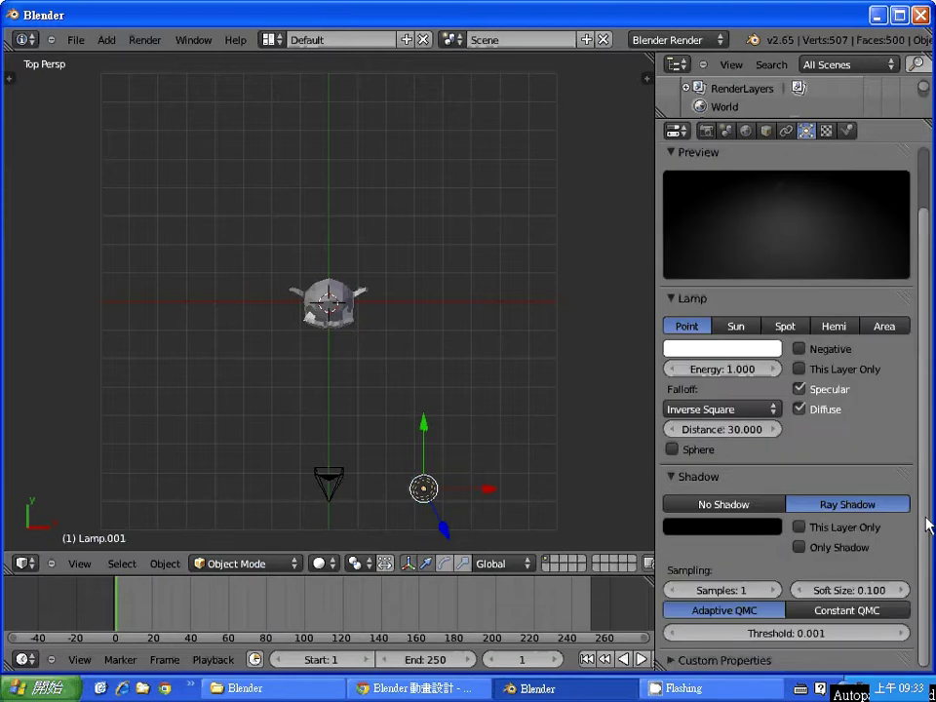
scroll(928, 525, up, 2)
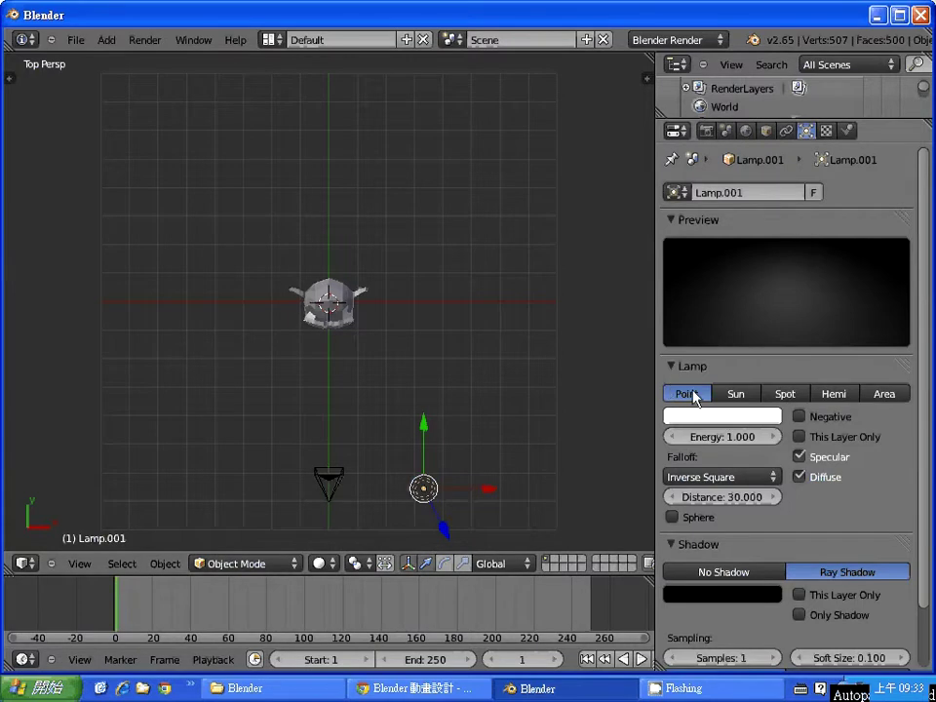
Step: Make Lamp.001 a Sun lamp, rotate it toward the monkey, and render
click(747, 394)
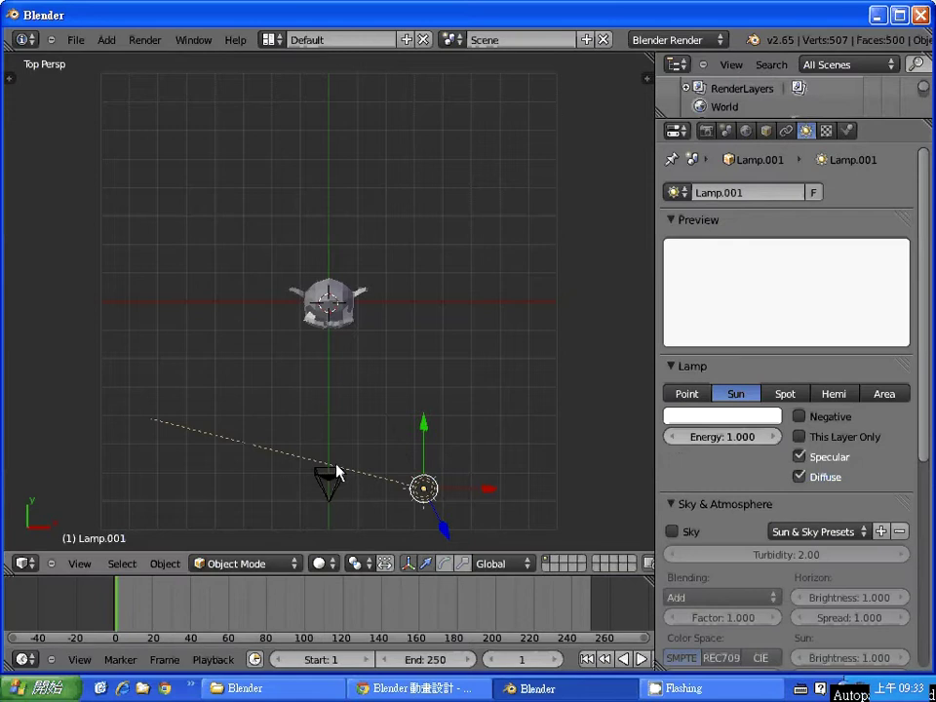
key(r)
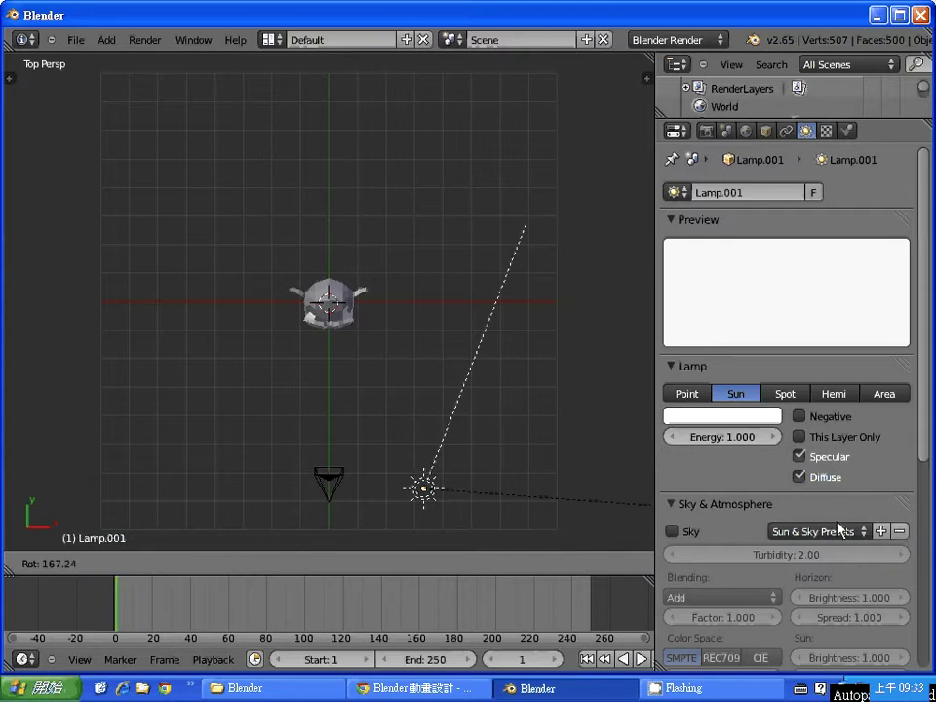
click(339, 447)
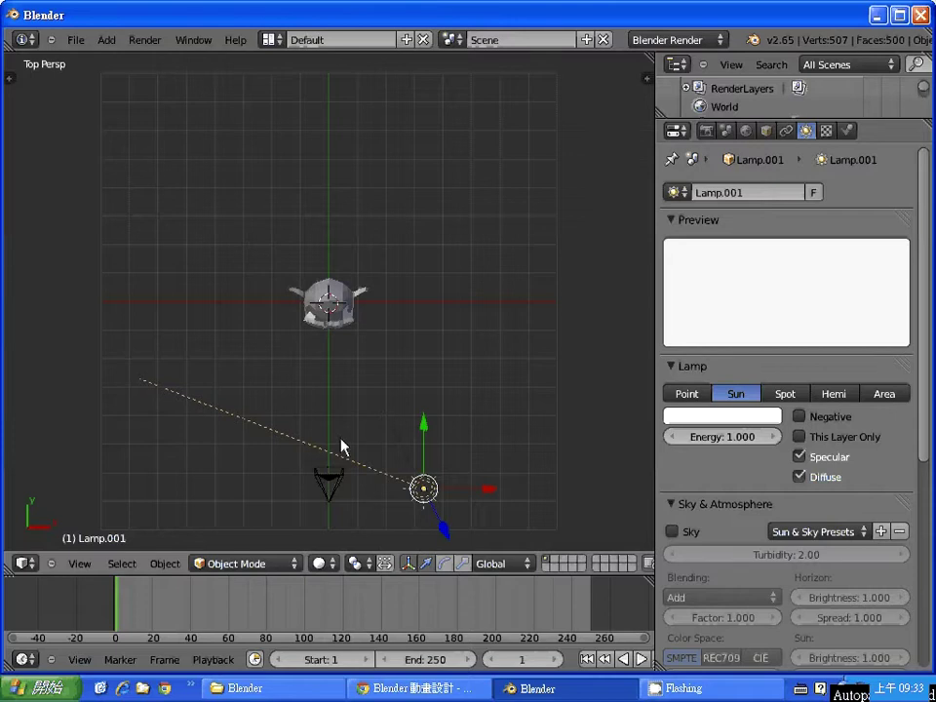
key(F12)
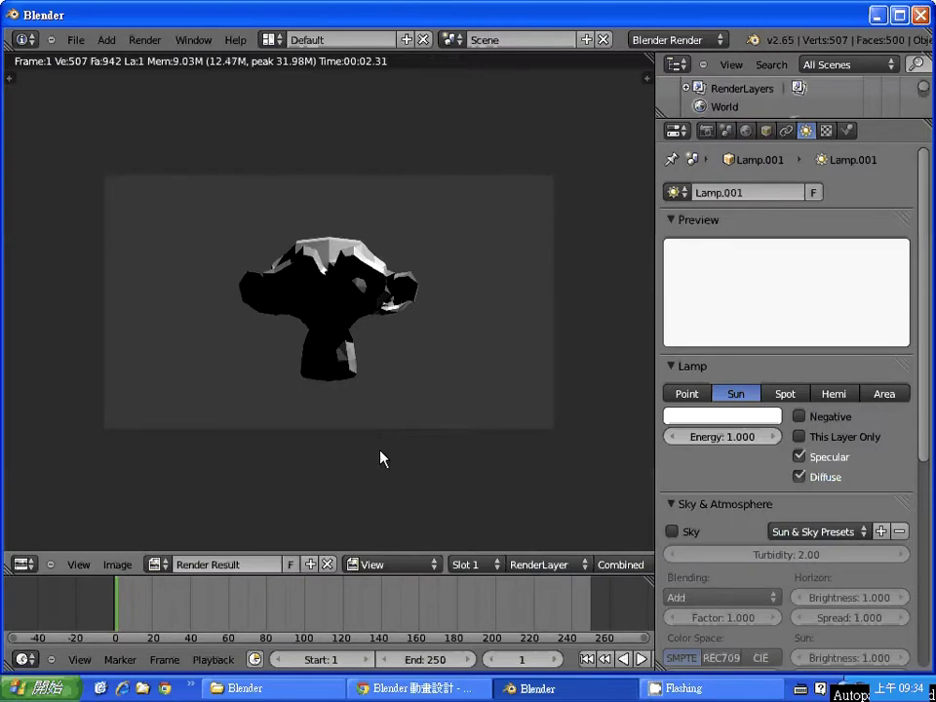
key(Escape)
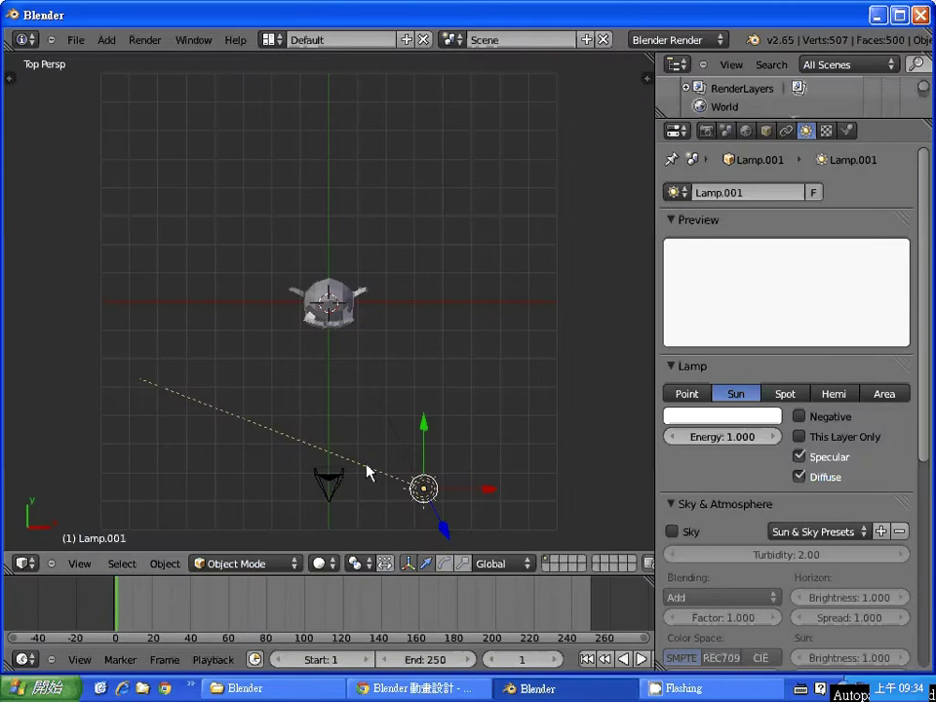
Step: Rotate the sun another 45° with r45 and render again
text(r45)
key(Return)
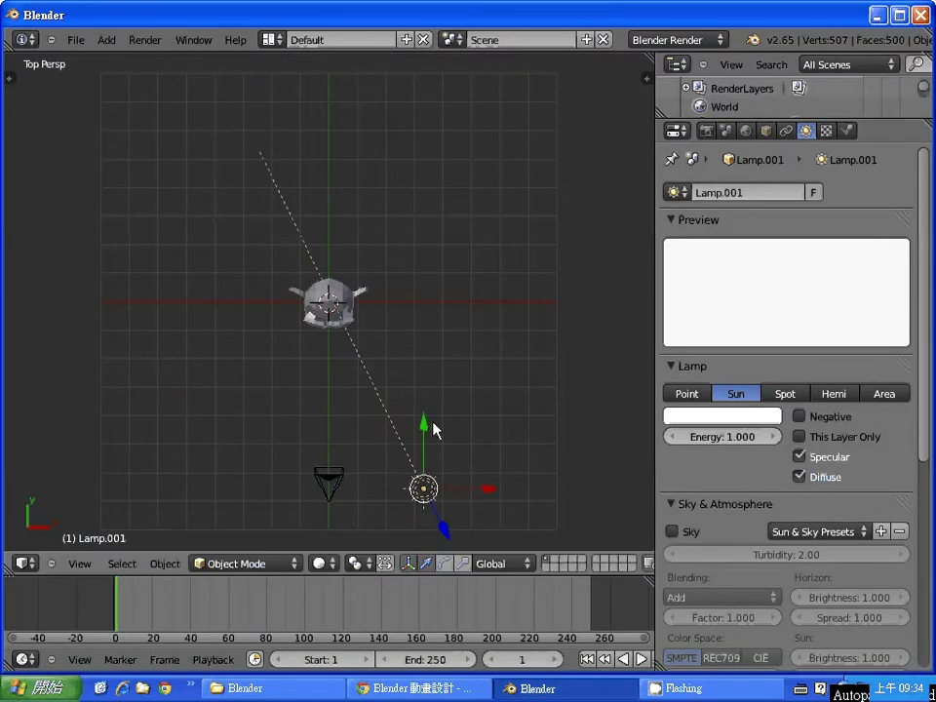
key(F12)
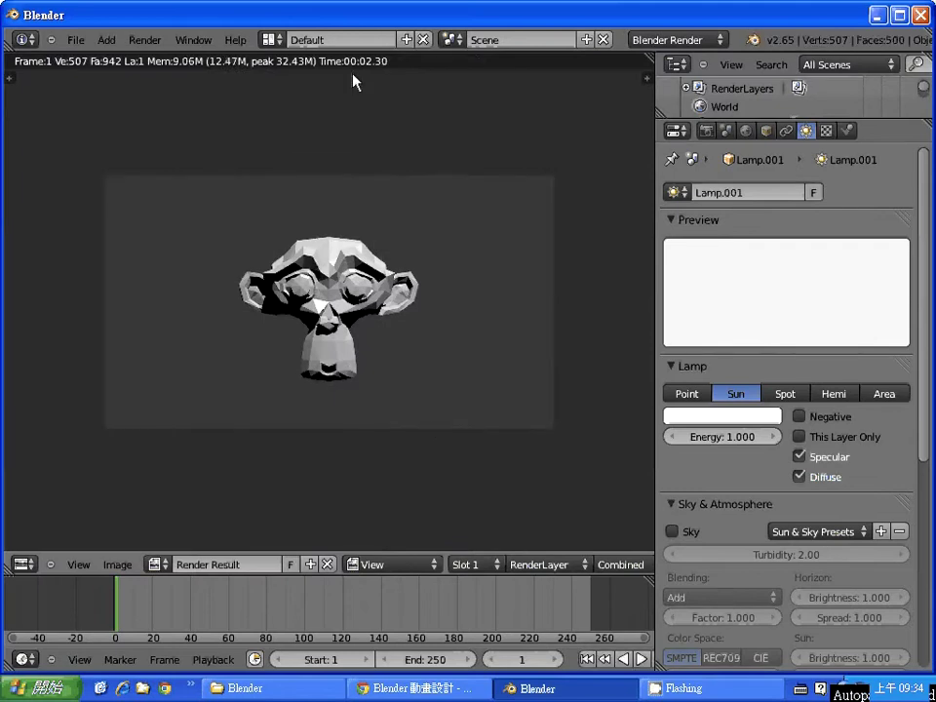
key(Escape)
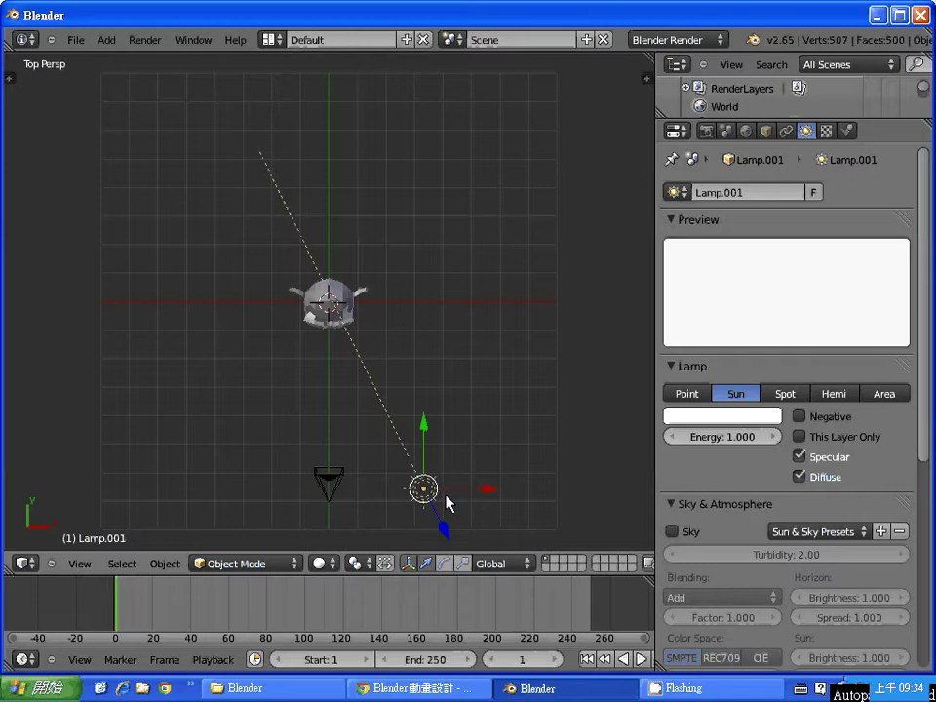
Step: Switch Lamp.001's lamp type to Spot
click(788, 395)
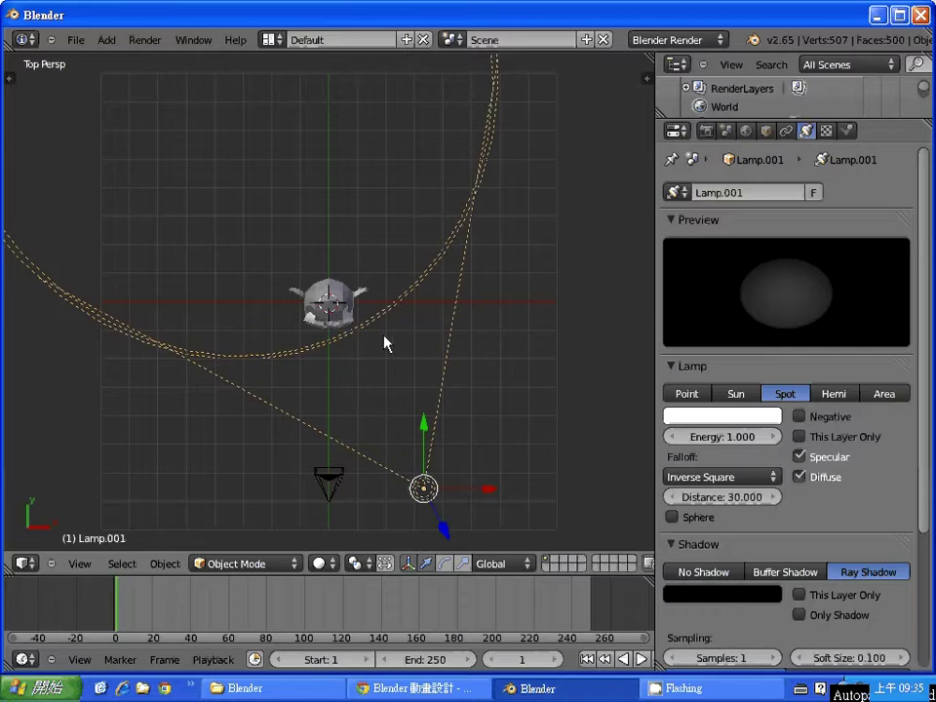
Step: Set the spot lamp's Distance to 20
scroll(404, 303, down, 1)
scroll(404, 303, down, 5)
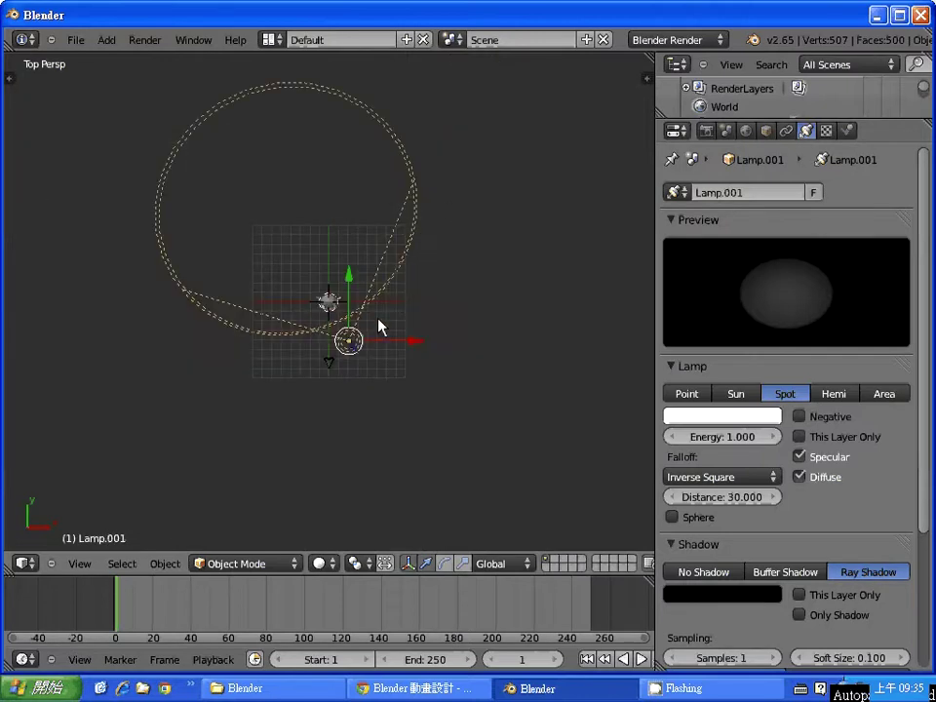
scroll(381, 326, up, 1)
scroll(380, 325, up, 1)
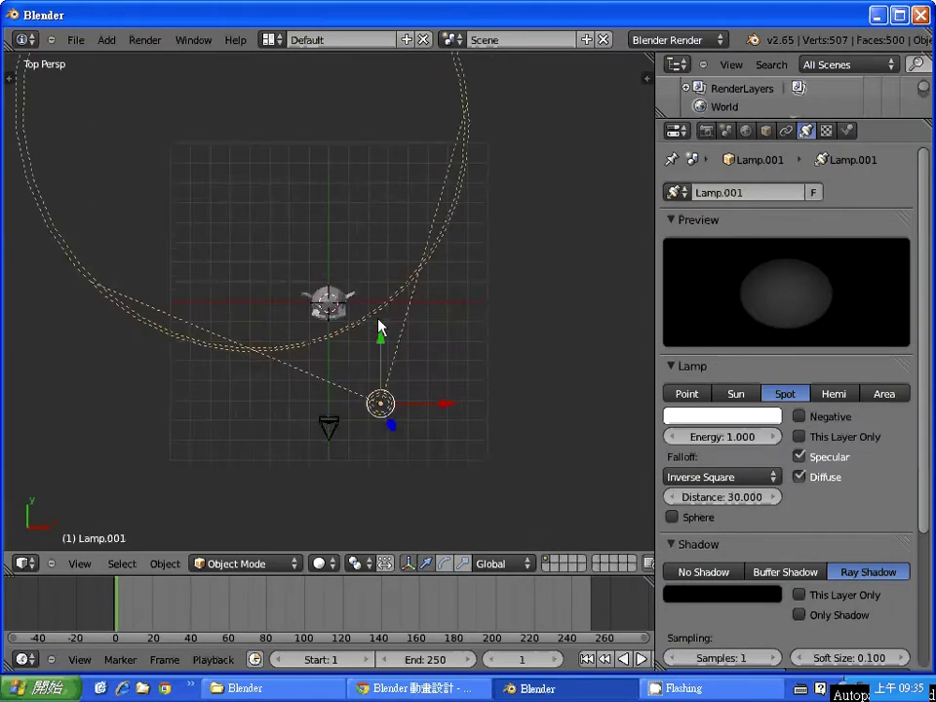
scroll(382, 328, up, 1)
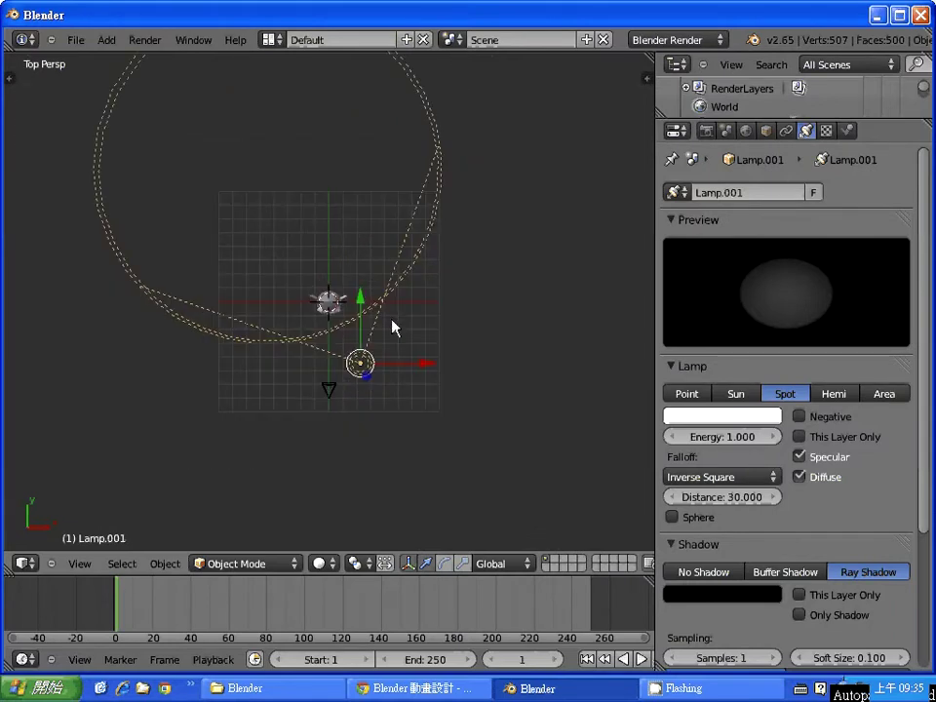
click(776, 497)
click(776, 500)
click(776, 502)
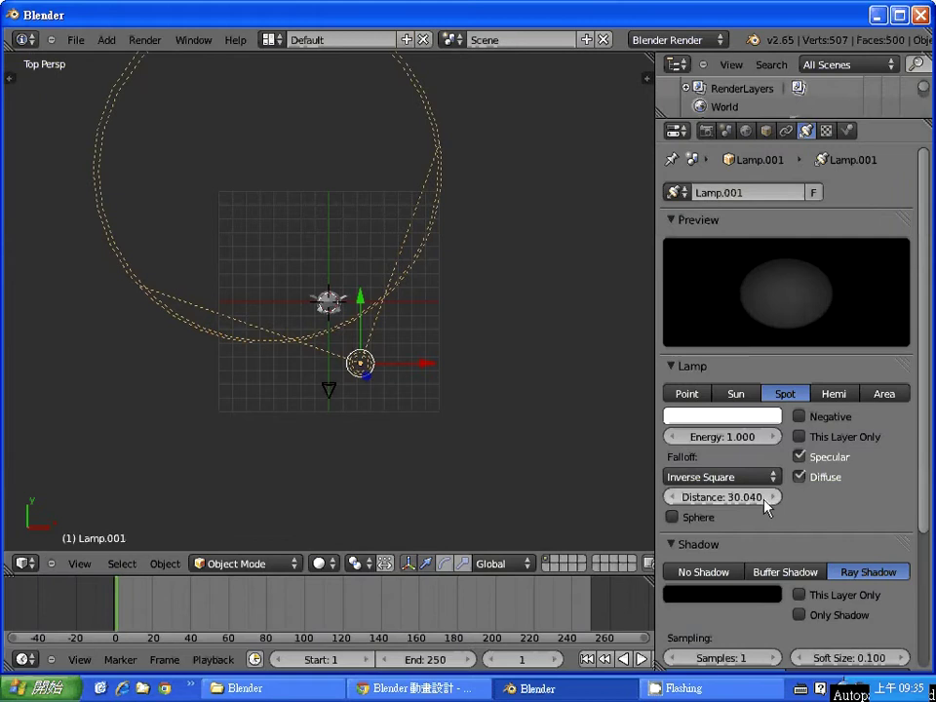
click(756, 501)
key(BackSpace)
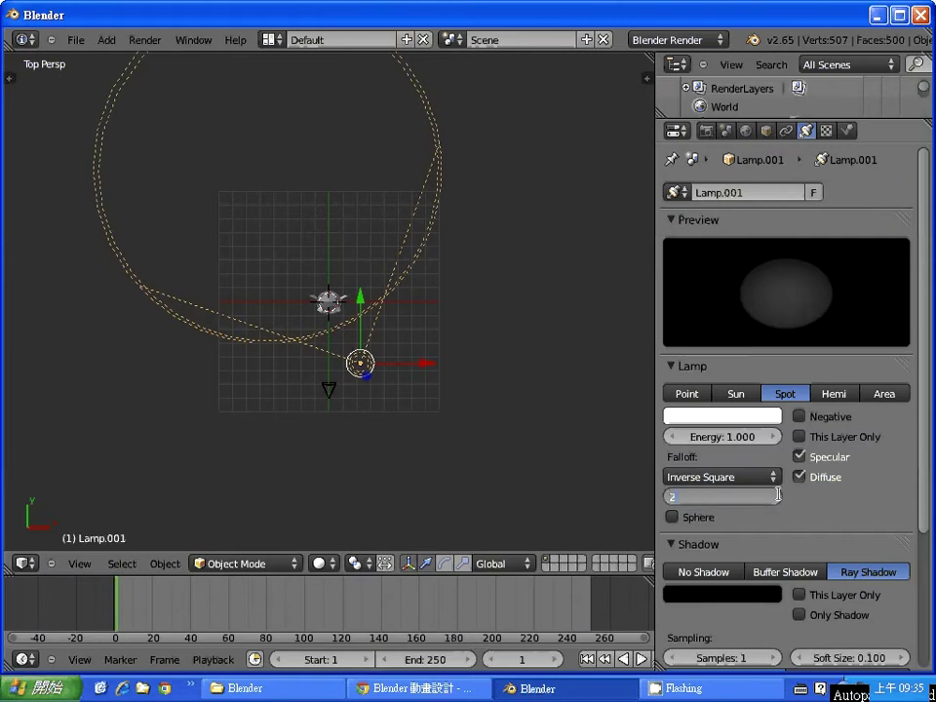
text(20)
key(Return)
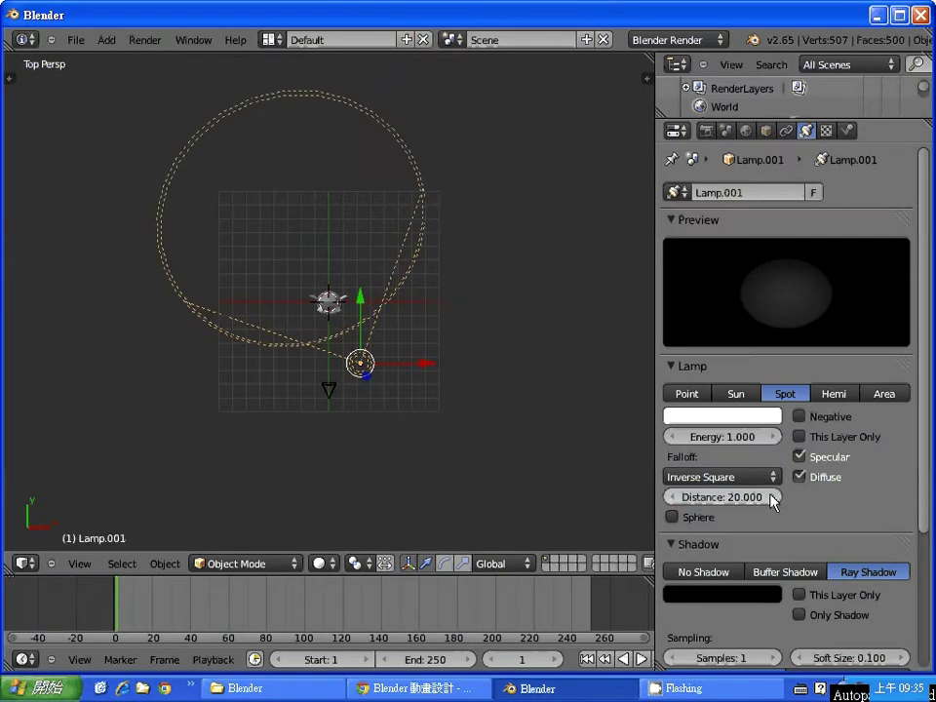
Step: Lower the Distance to 10 and render a test image
click(737, 502)
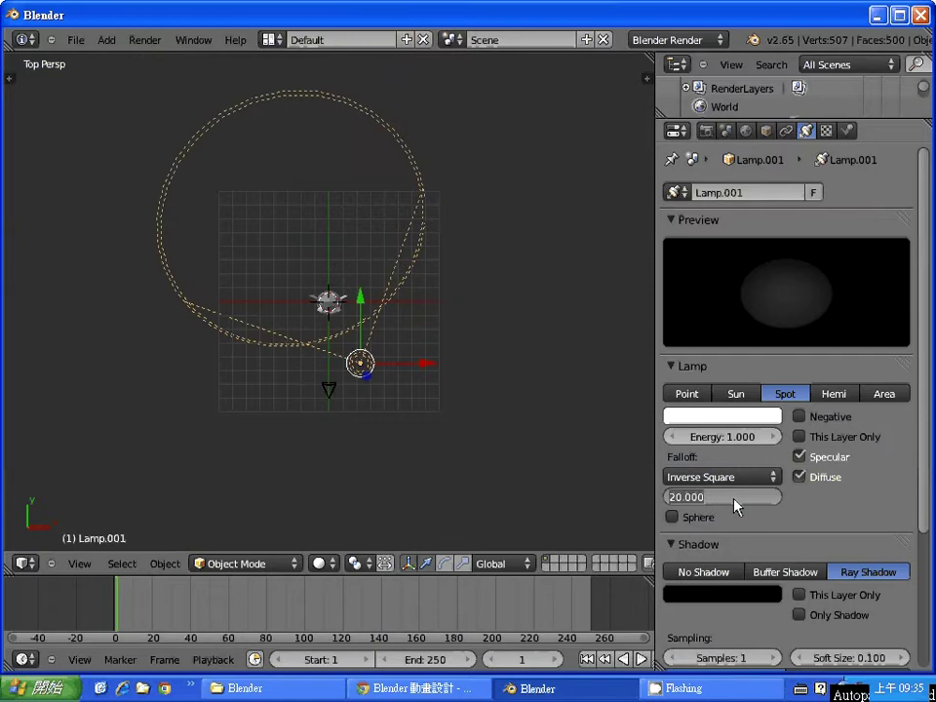
text(10)
key(Return)
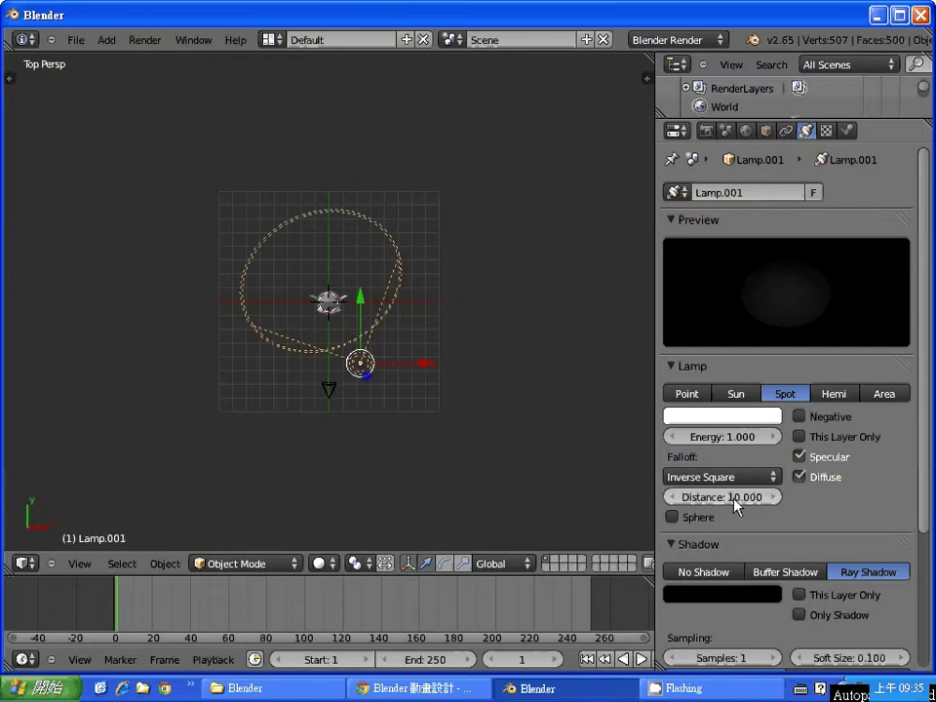
key(F12)
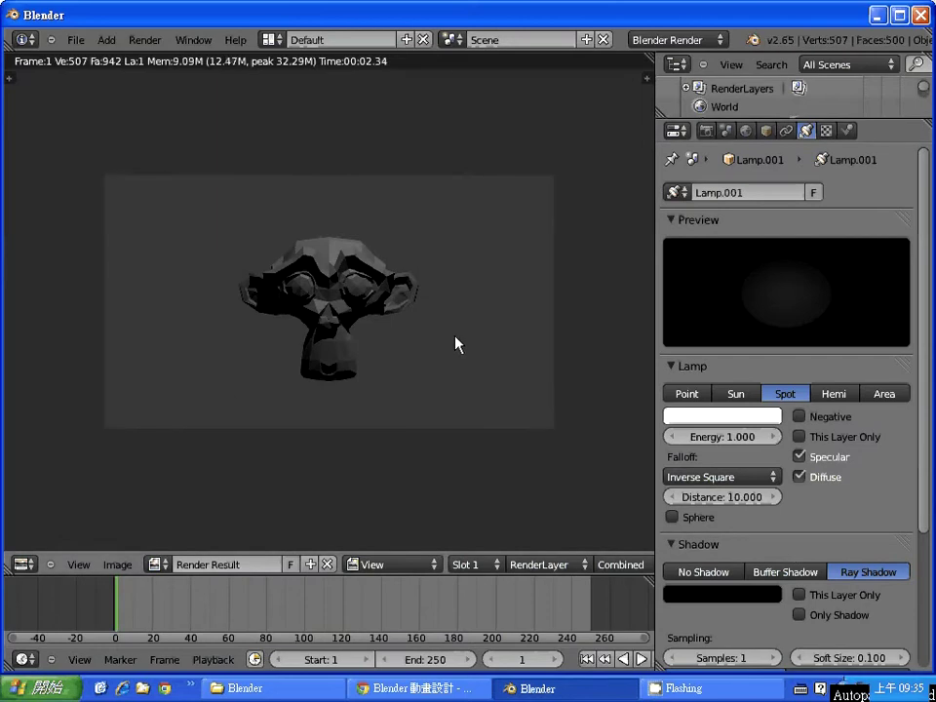
key(Escape)
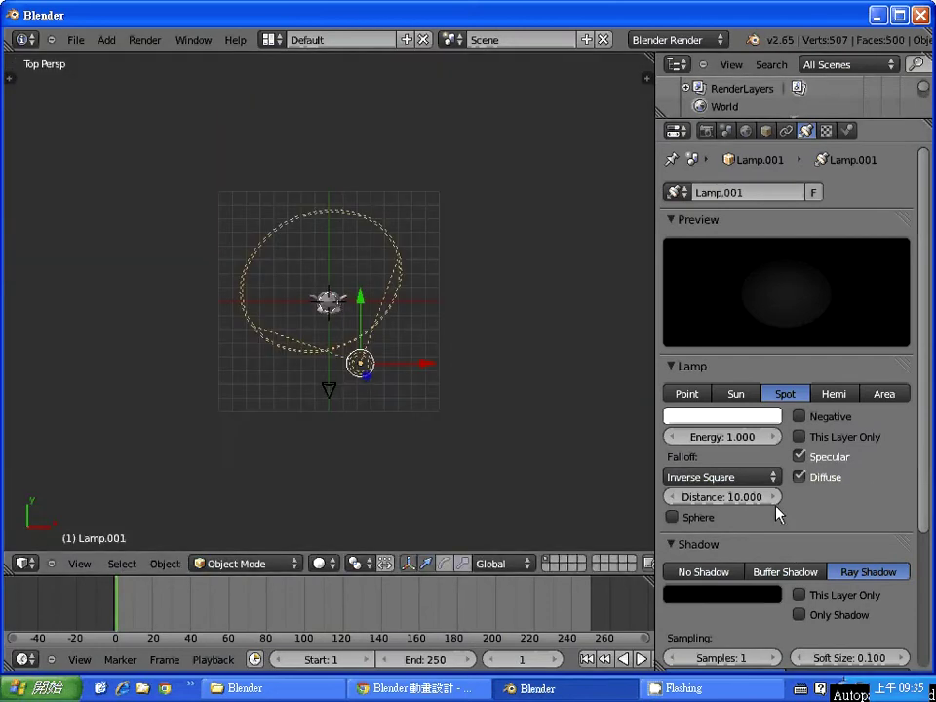
Step: Restore the Distance to 30 and render again to compare
click(736, 497)
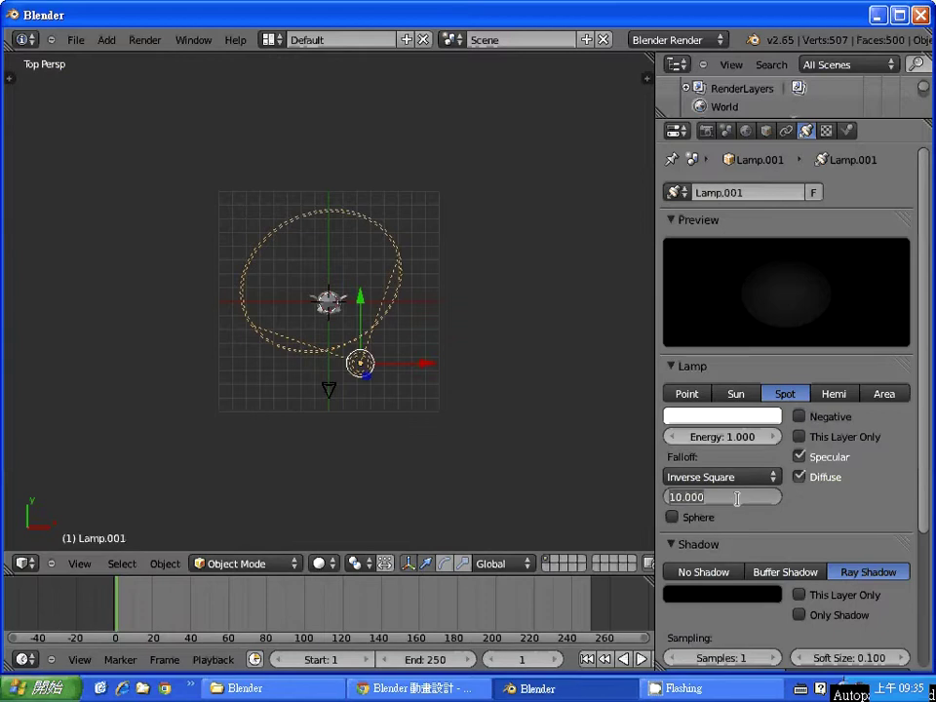
text(30)
key(Return)
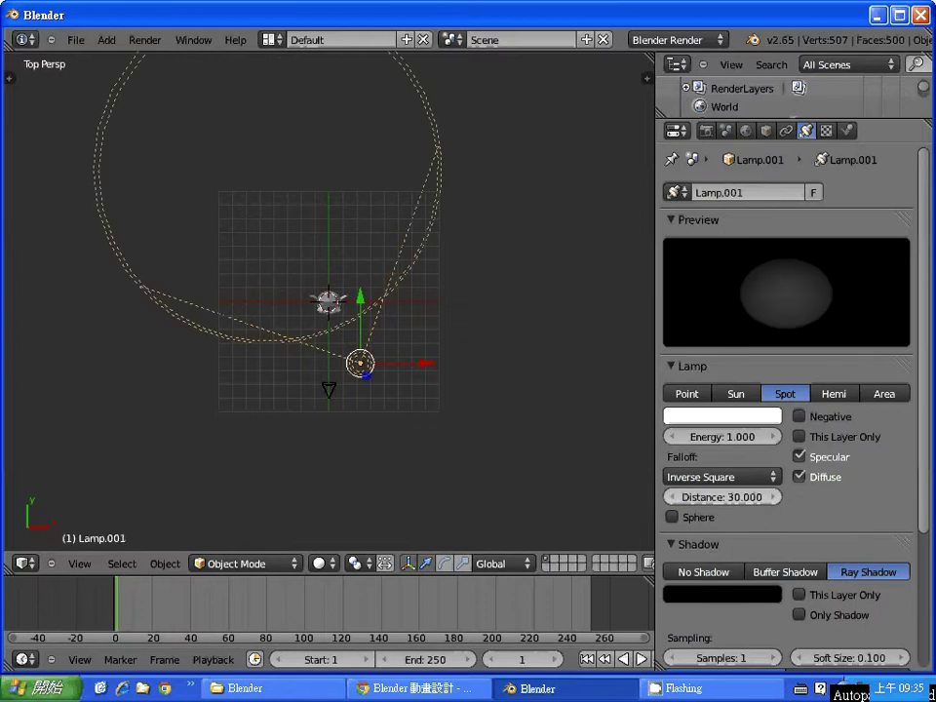
key(F12)
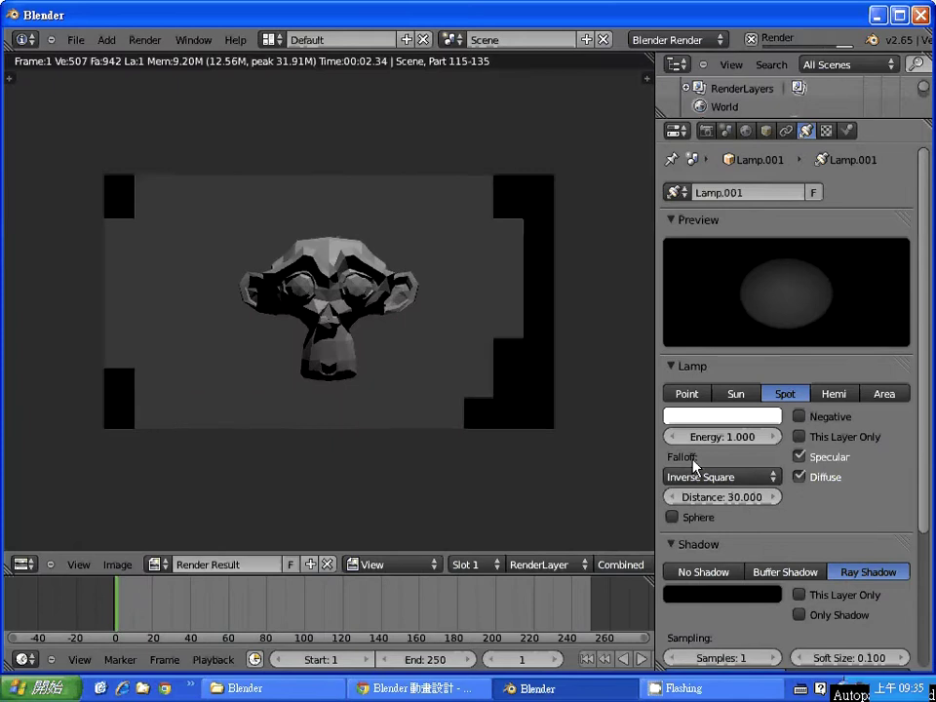
key(Escape)
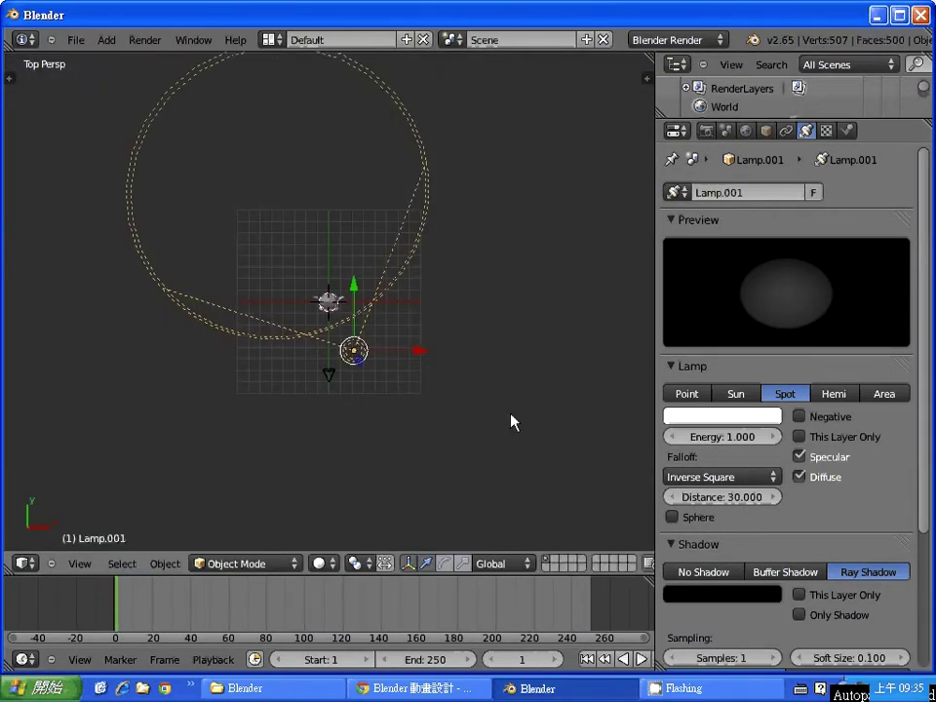
scroll(514, 421, down, 1)
scroll(514, 421, up, 3)
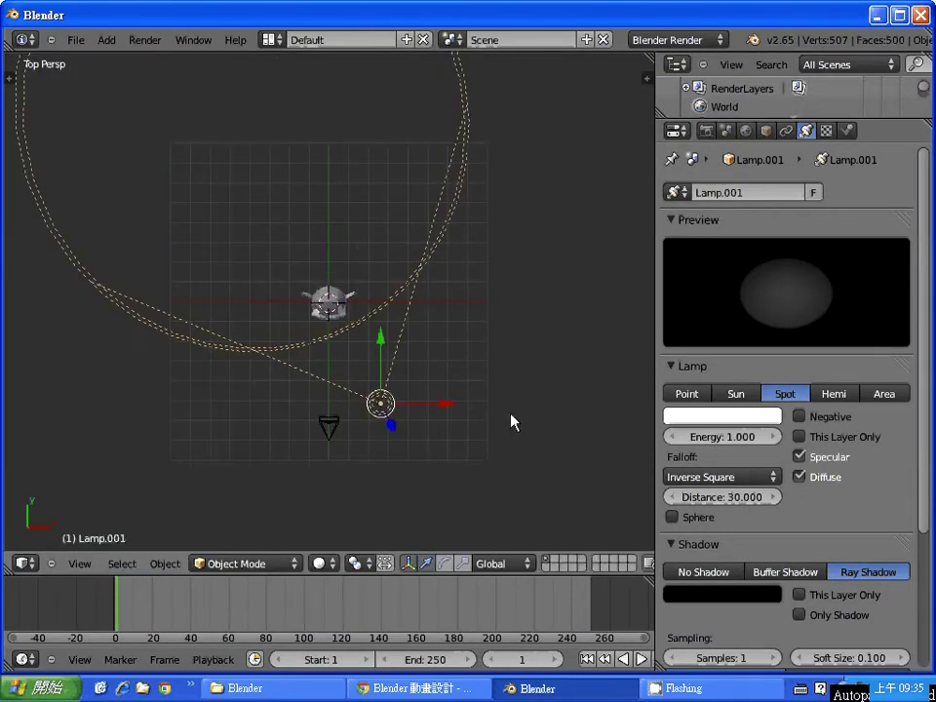
click(78, 565)
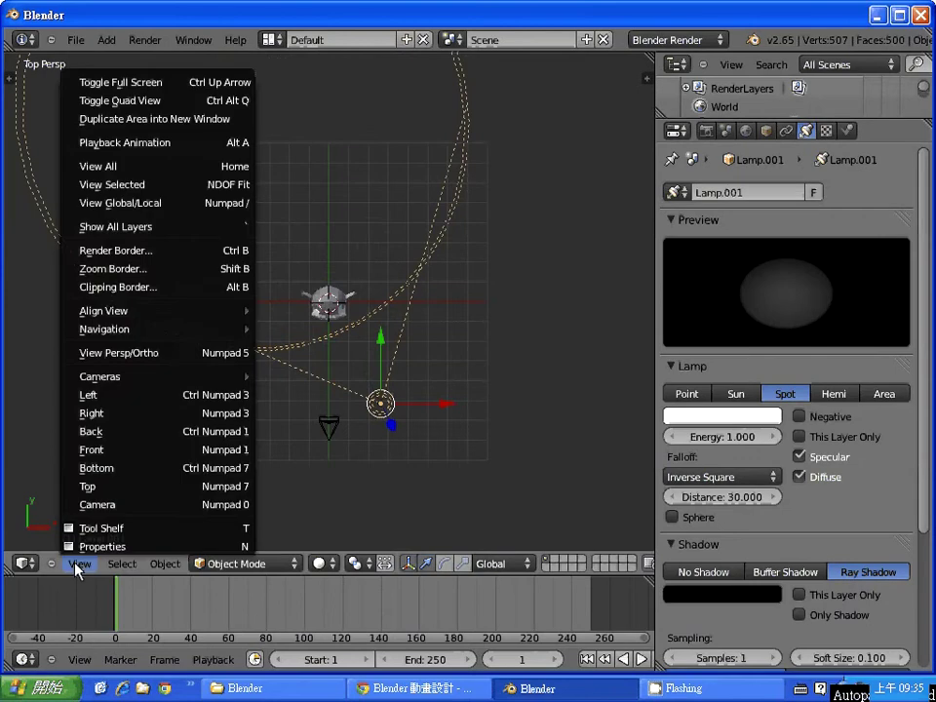
Step: In front view, move Suzanne up higher above the ground level
click(122, 451)
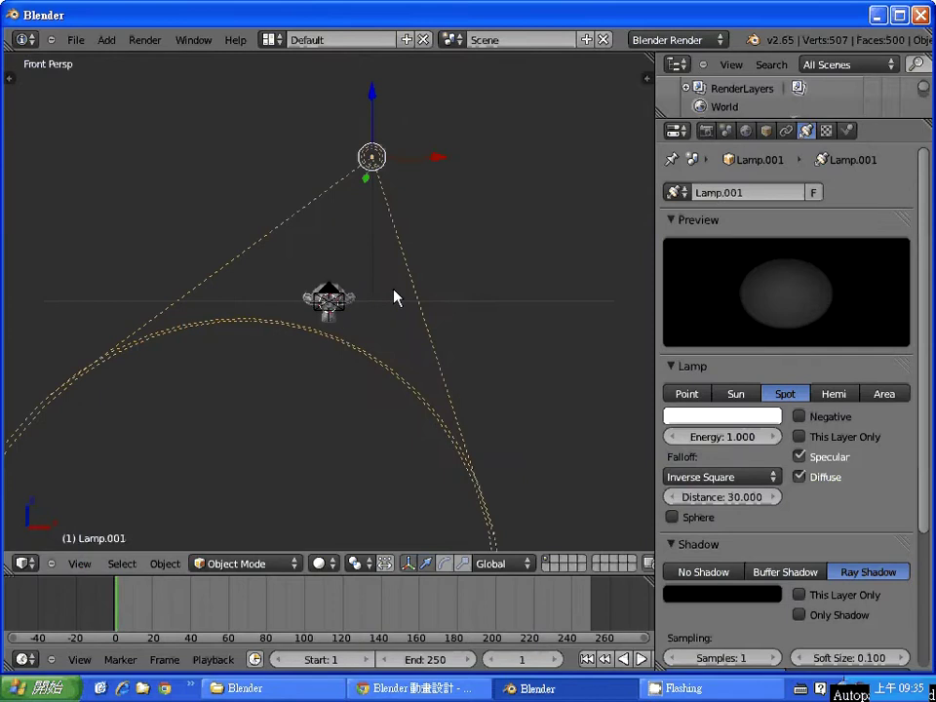
right_click(330, 303)
key(g)
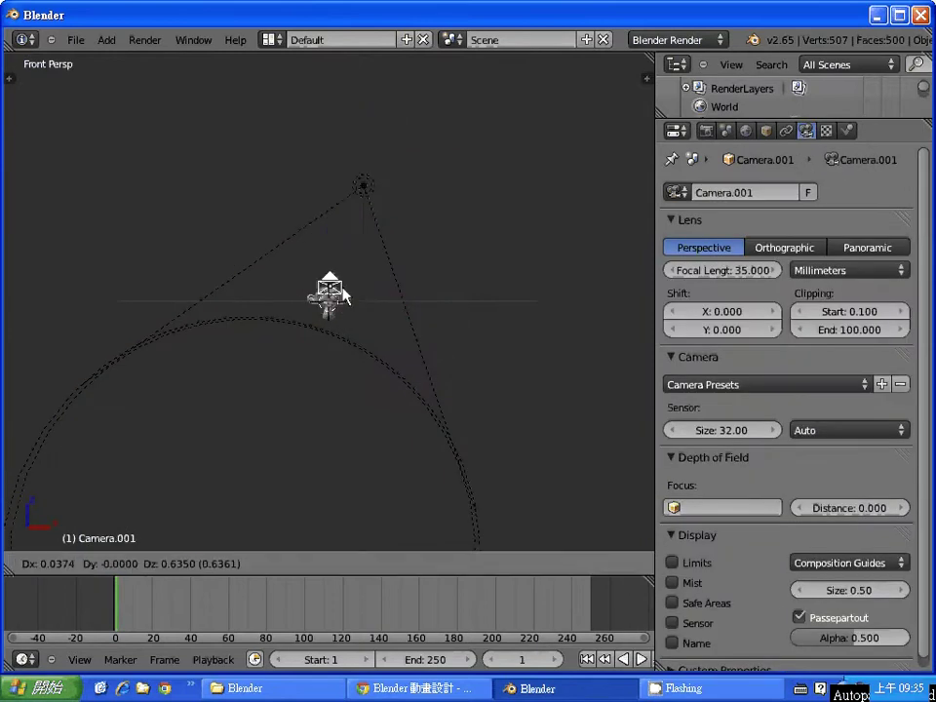
right_click(344, 317)
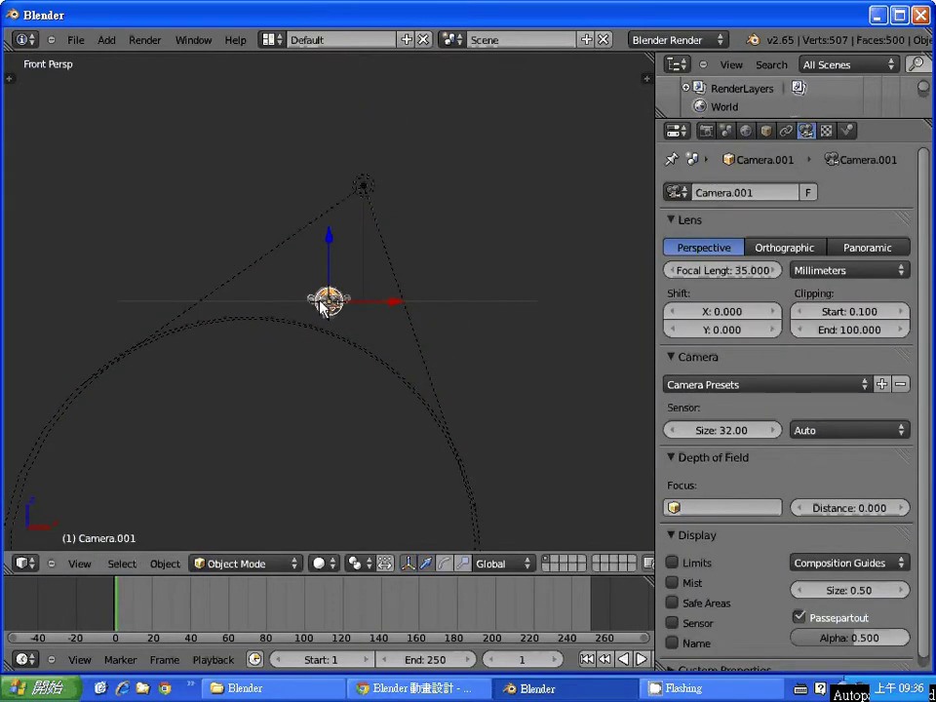
right_click(322, 303)
key(g)
click(313, 274)
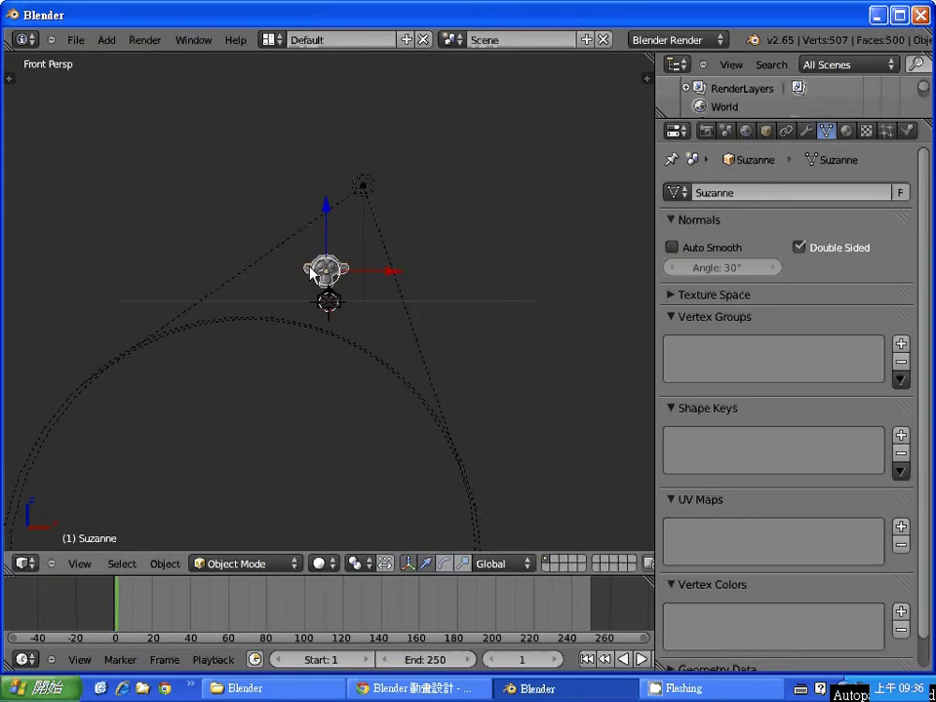
Step: Add a mesh plane and scale it up into a large floor
right_click(378, 310)
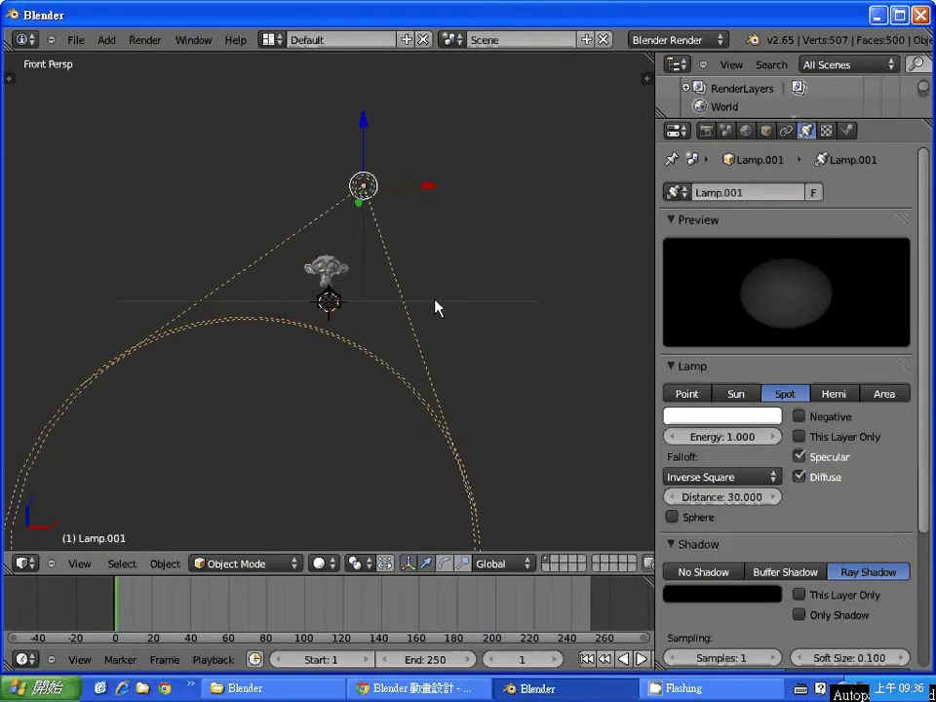
key(shift+a)
click(525, 304)
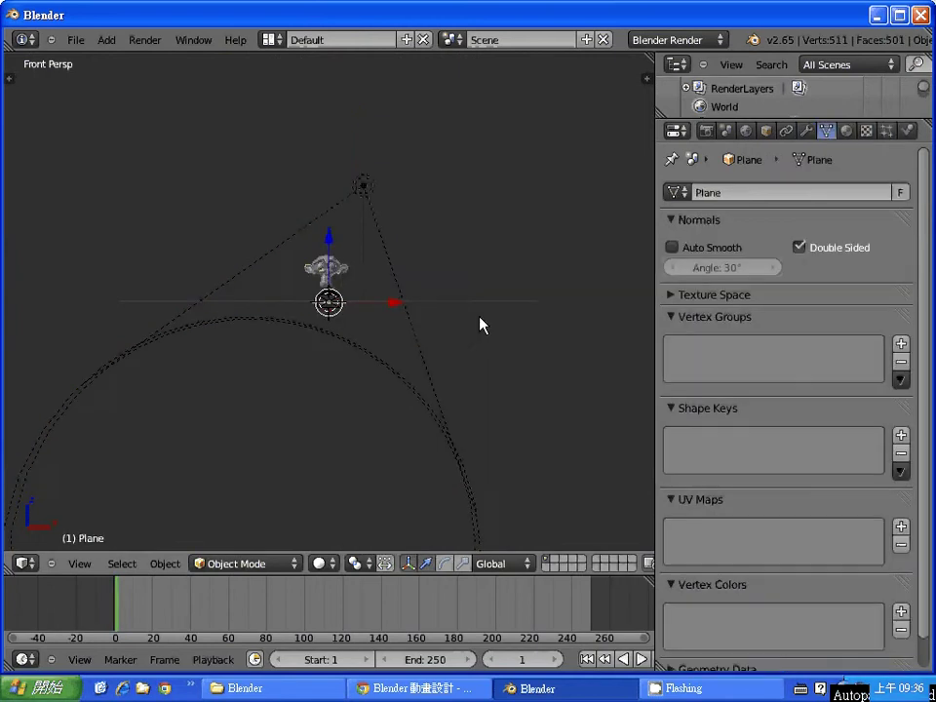
key(s)
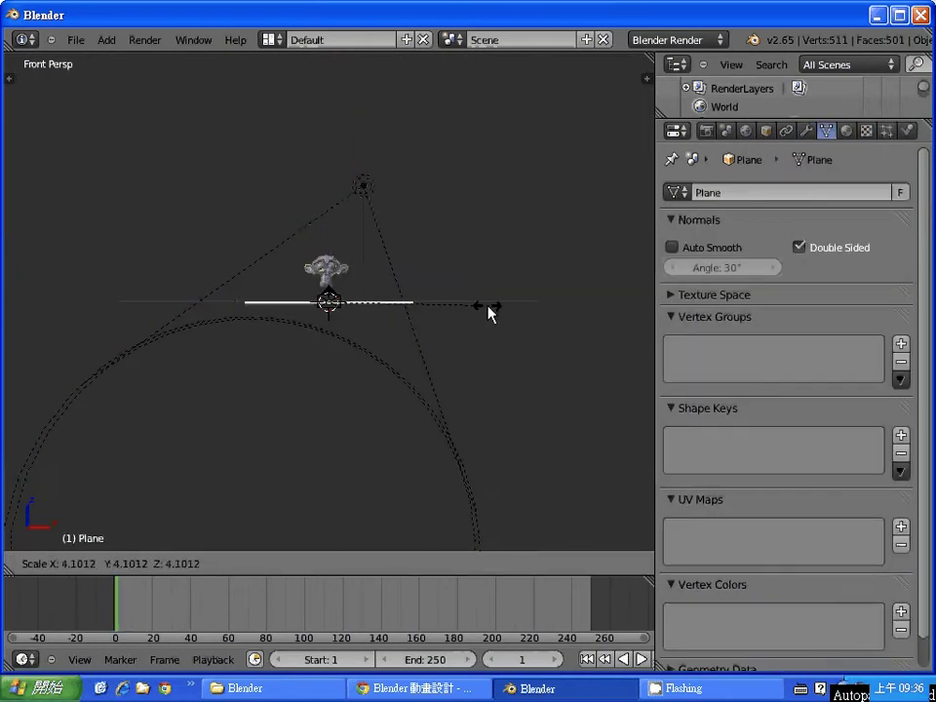
click(483, 313)
key(s)
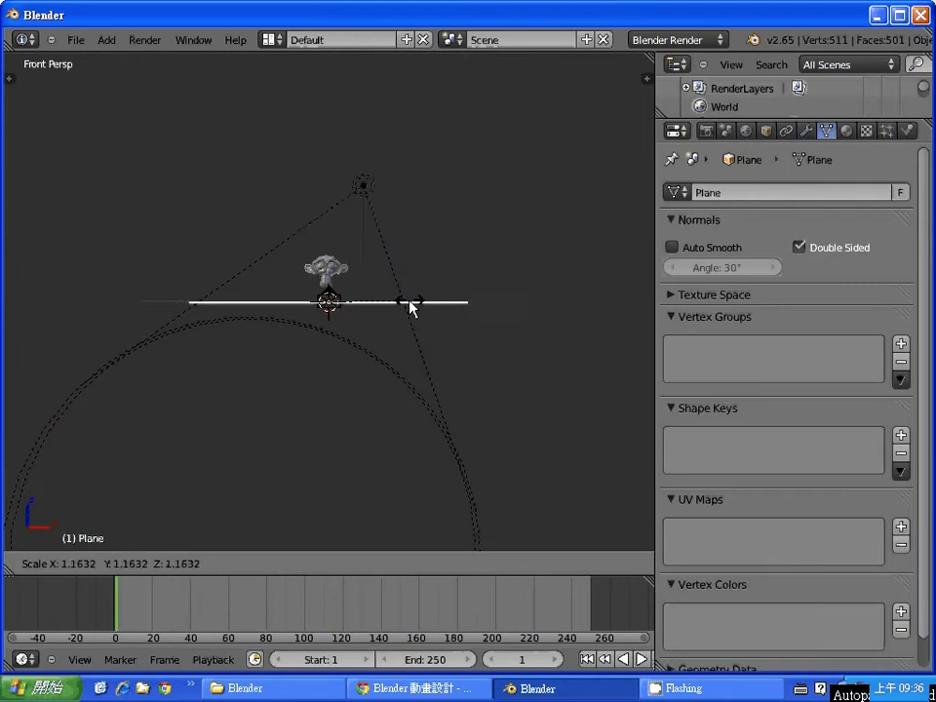
click(436, 308)
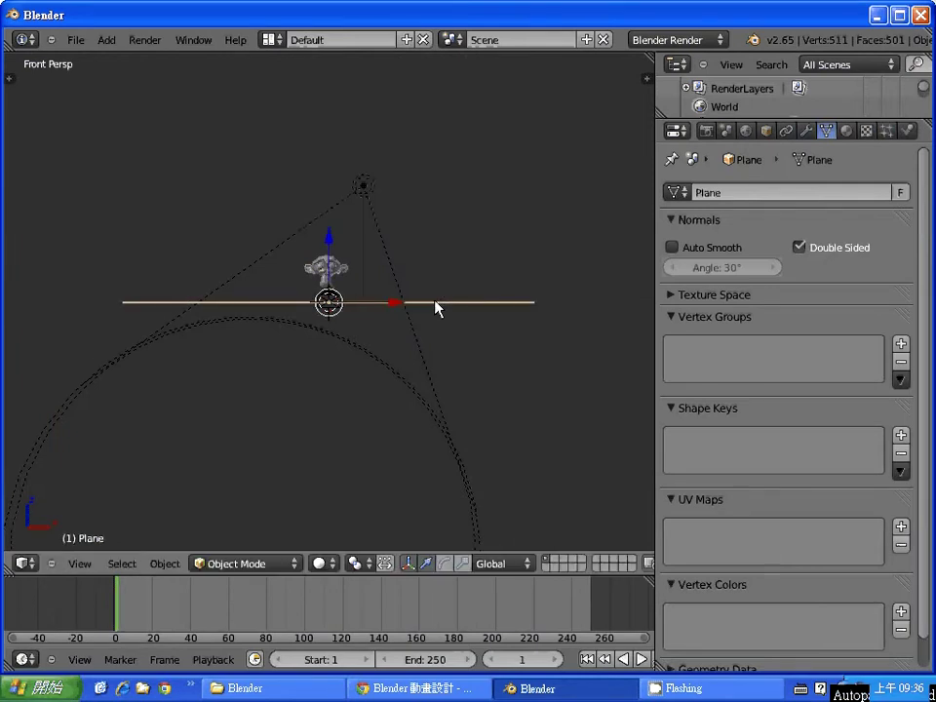
Step: Render the scene with the ground plane and orbit to view it from above
key(F12)
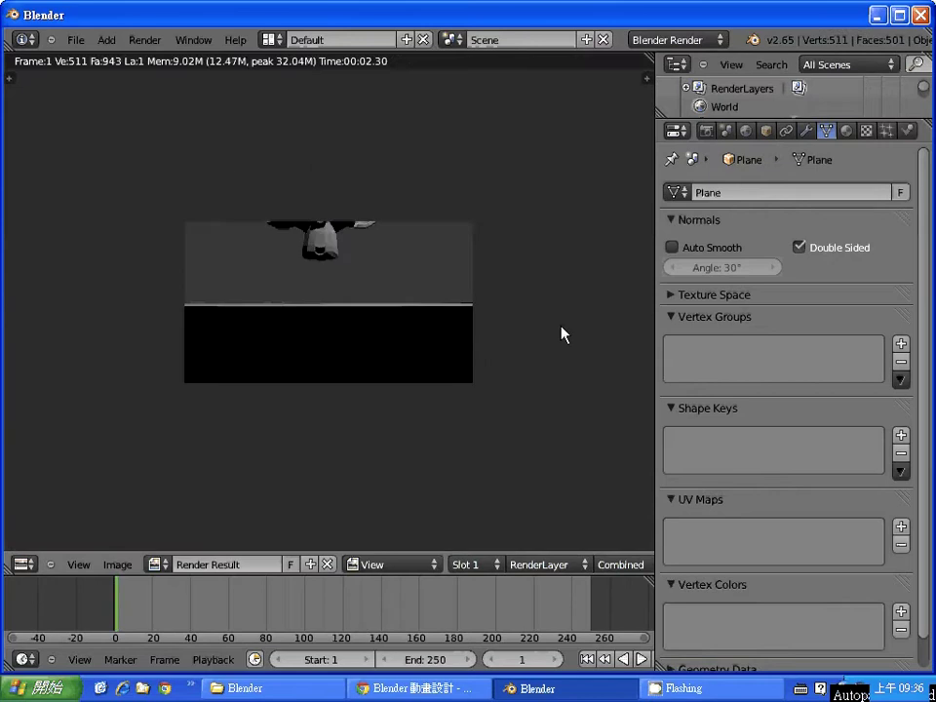
key(Escape)
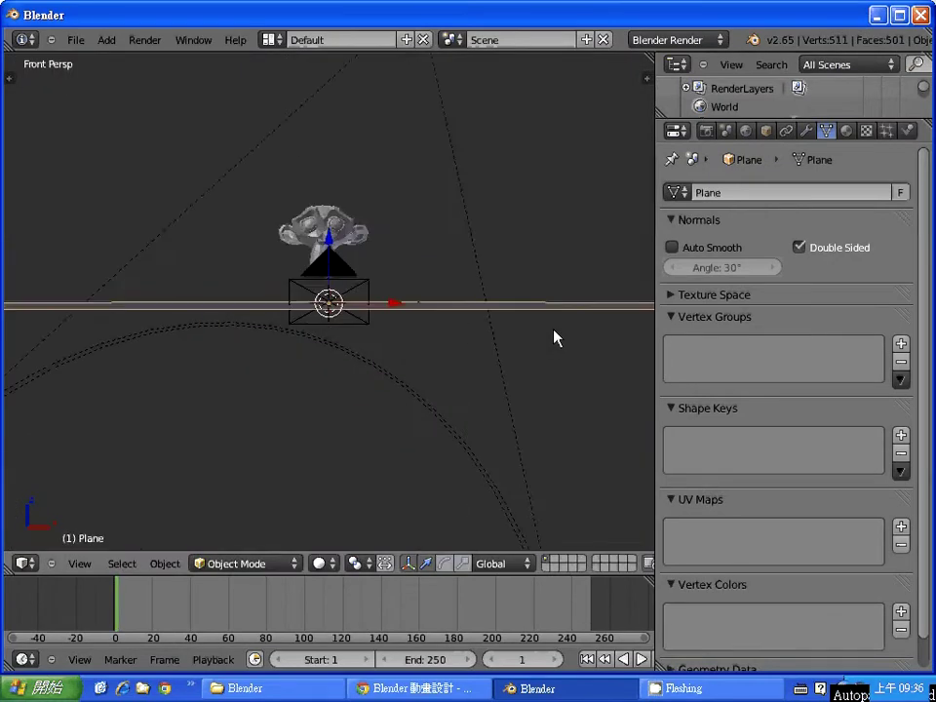
scroll(554, 337, down, 1)
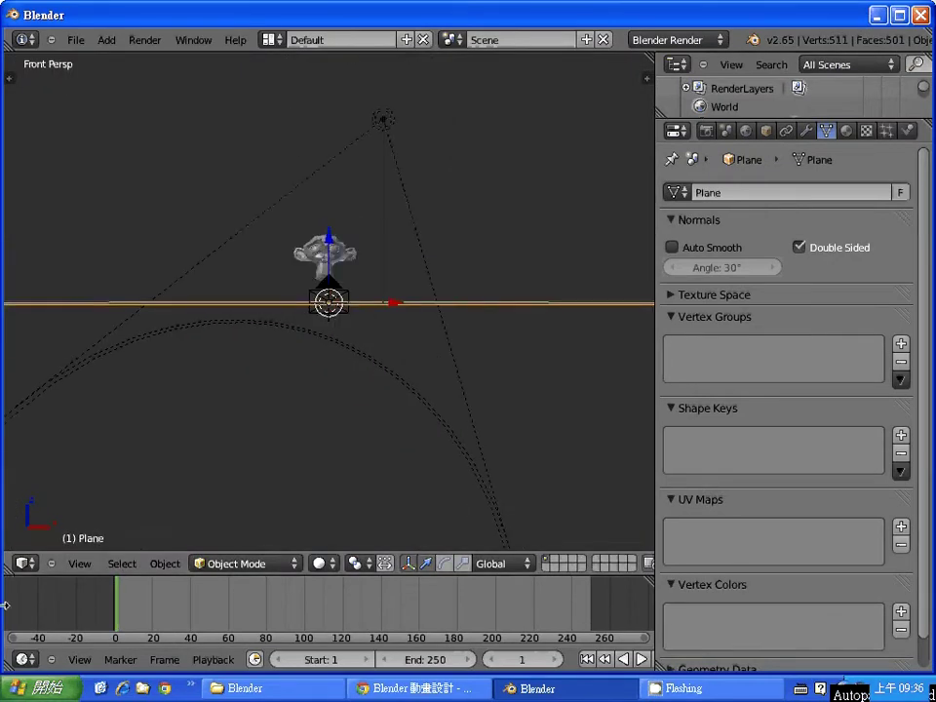
mouse_move(291, 429)
middle_down()
mouse_move(289, 482)
mouse_move(297, 476)
middle_up()
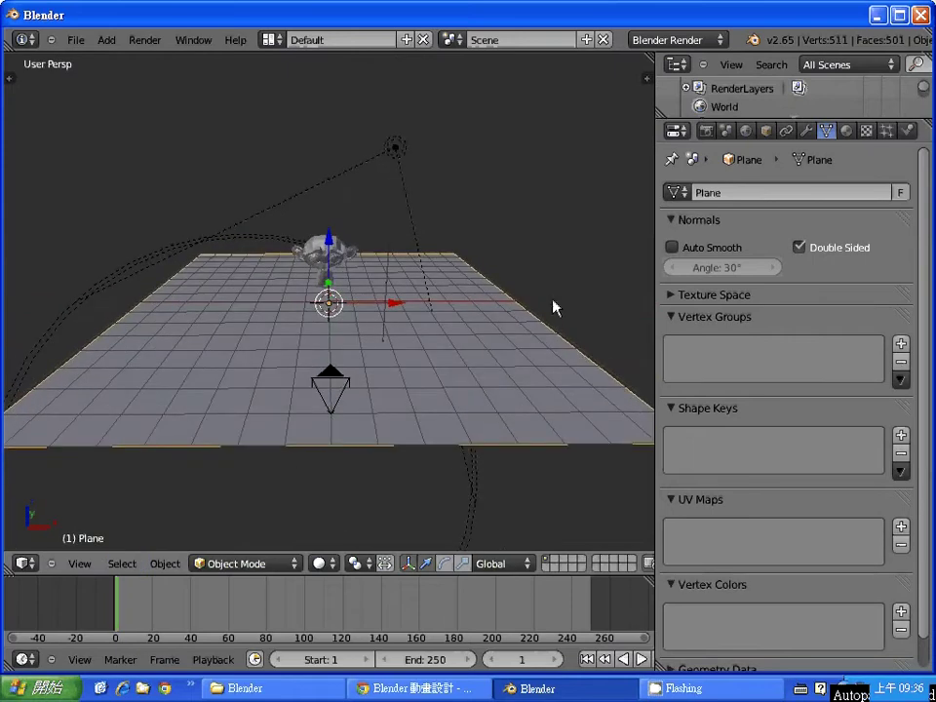
scroll(553, 307, down, 3)
middle_drag(382, 335, 384, 354)
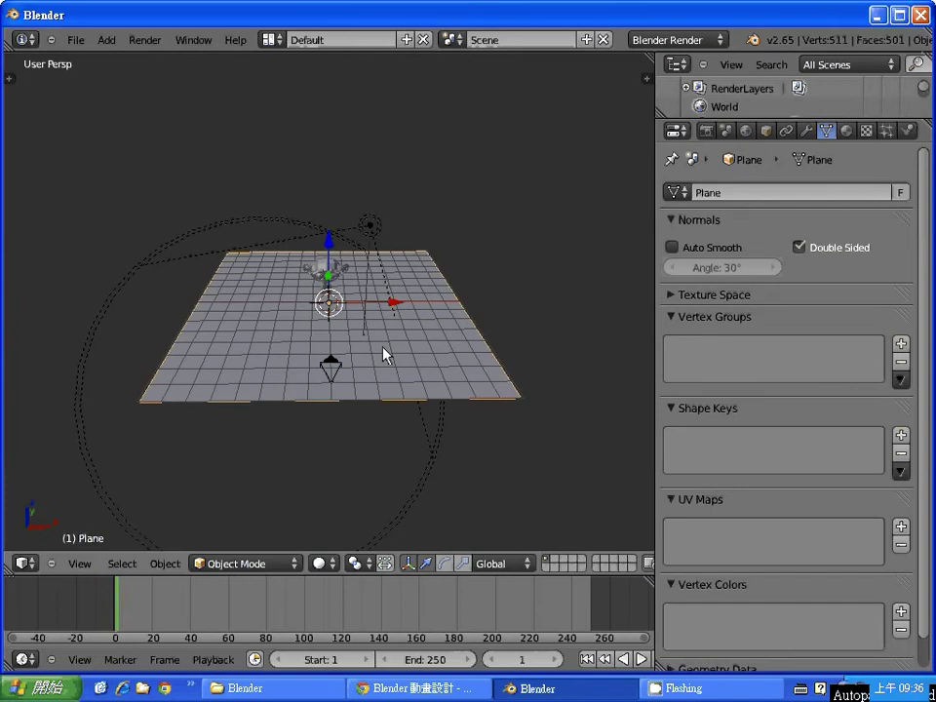
scroll(383, 353, up, 2)
scroll(384, 352, up, 1)
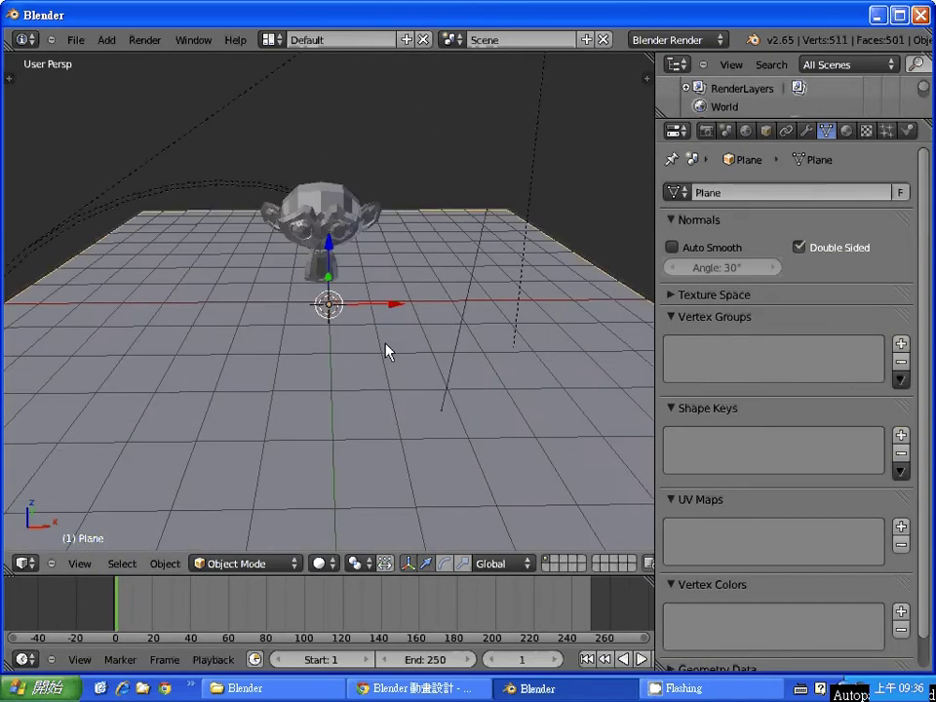
scroll(386, 349, up, 1)
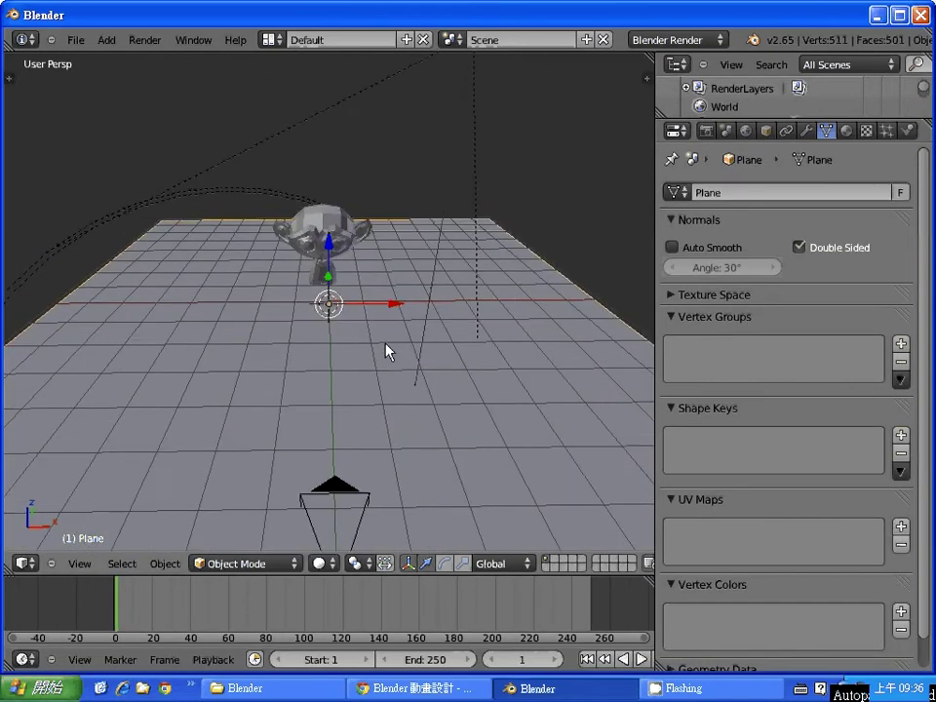
Step: Check the camera view, then switch to top view of the scene
key(KP_0)
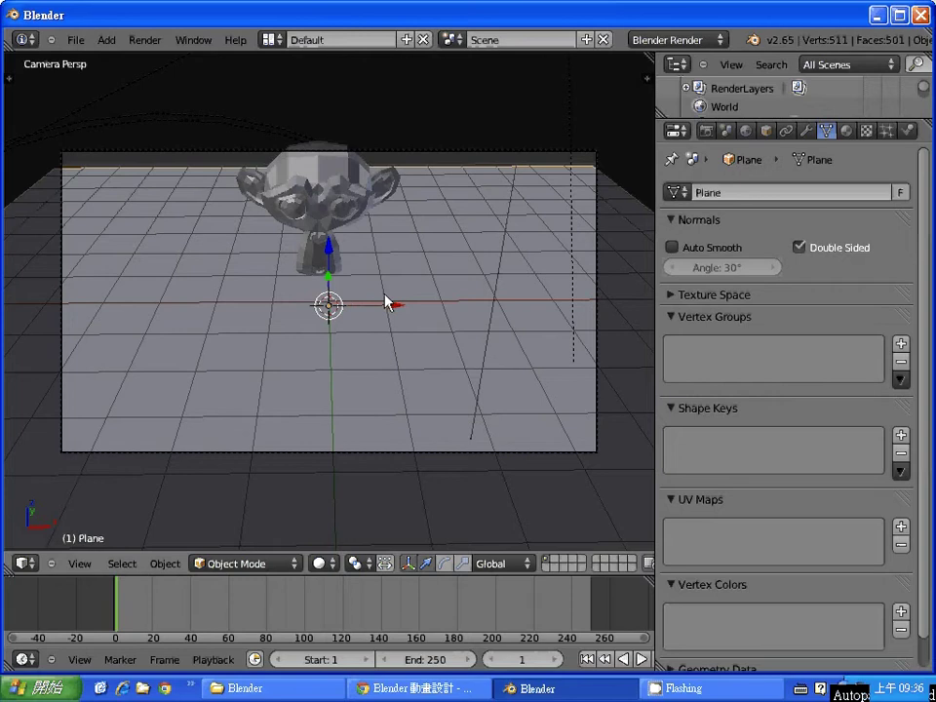
scroll(385, 303, down, 5)
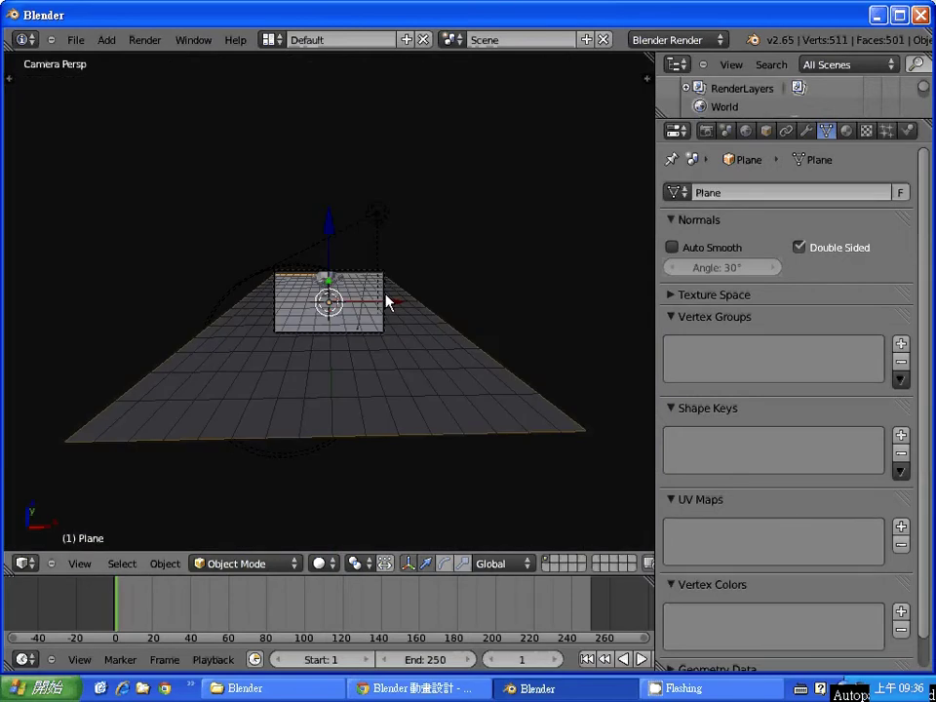
click(78, 564)
click(114, 486)
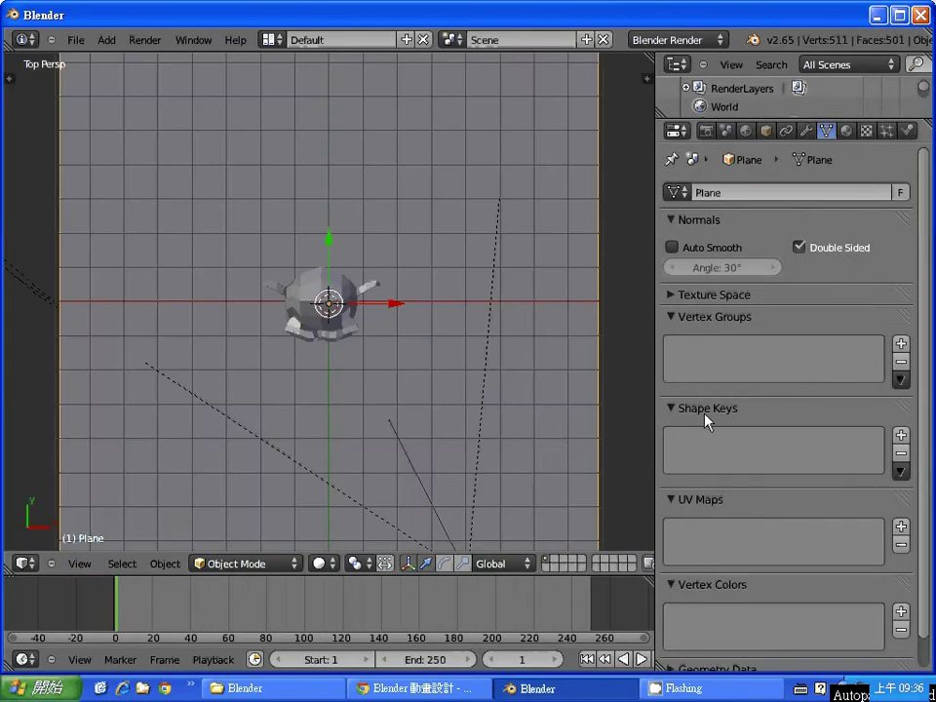
scroll(707, 420, down, 1)
scroll(508, 476, down, 3)
Step: Move the spot lamp closer to the monkey and set its Distance to 20
scroll(408, 416, down, 1)
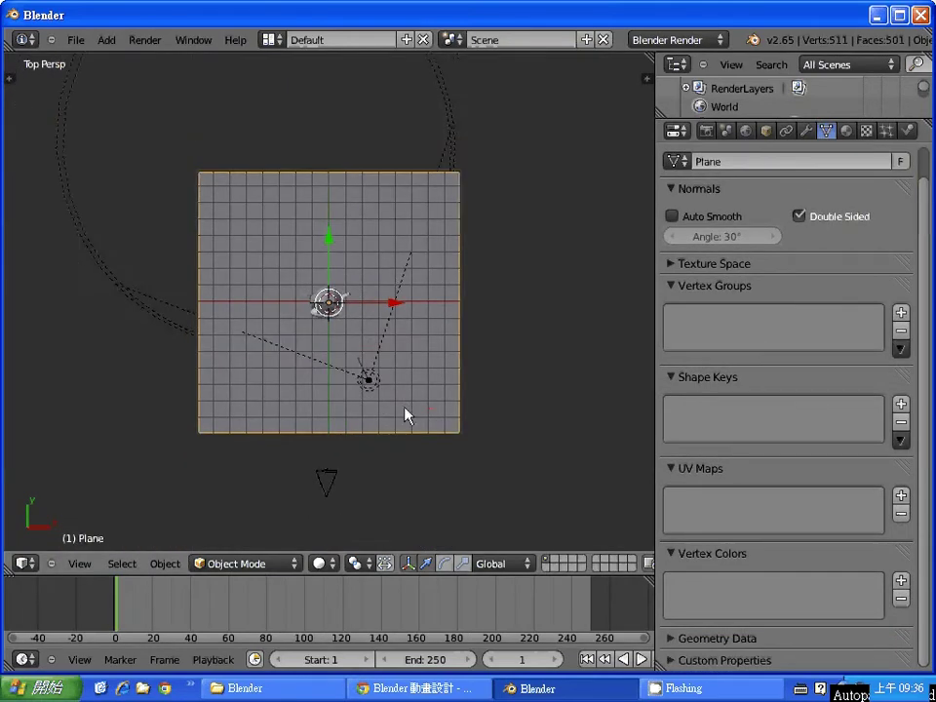
right_click(368, 381)
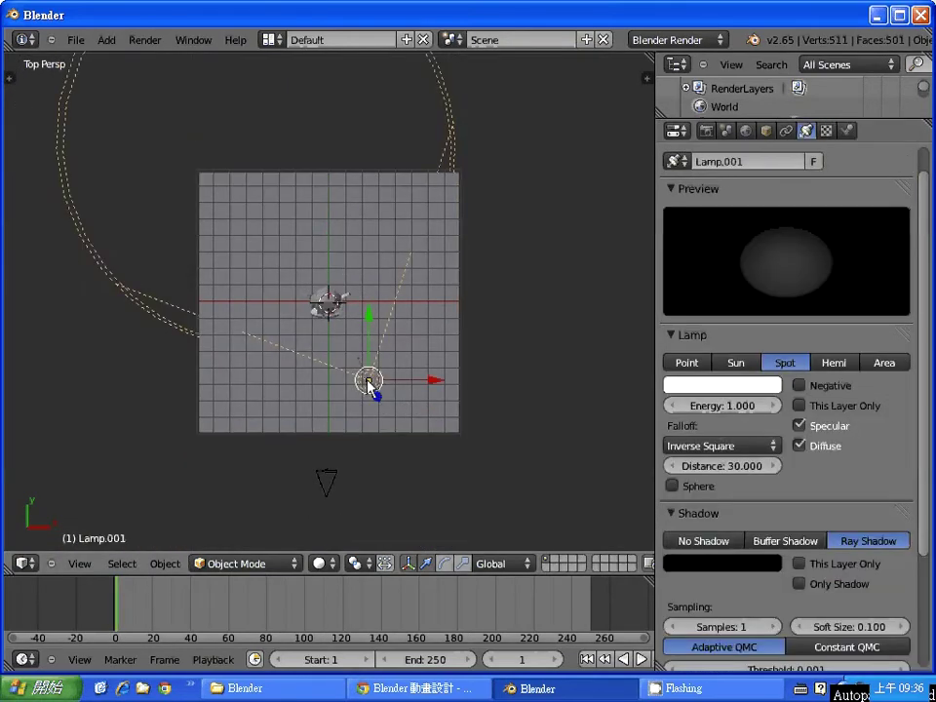
key(g)
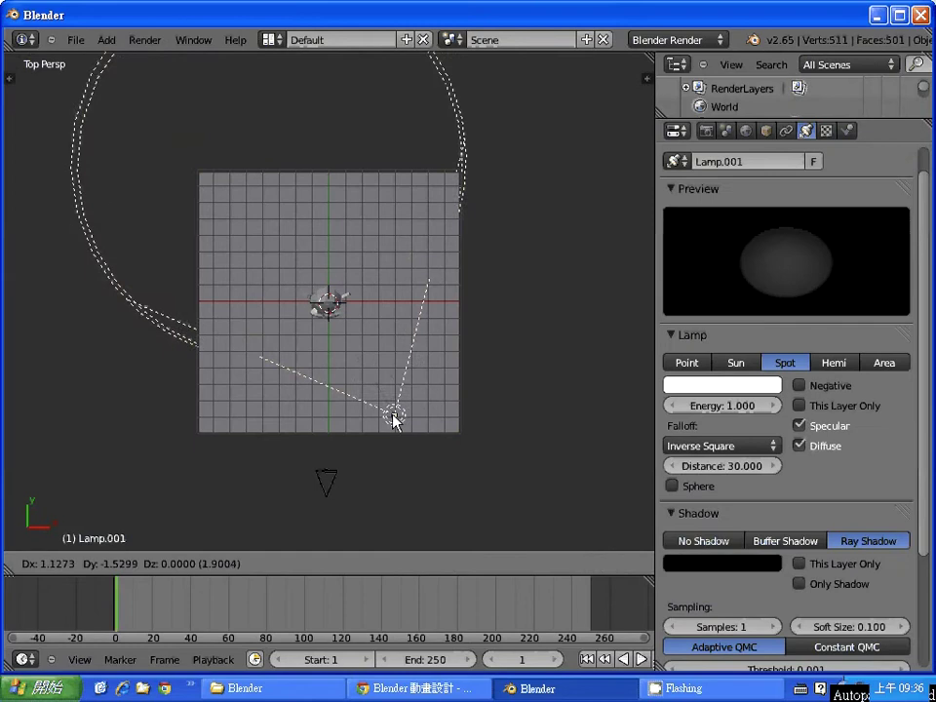
click(393, 418)
click(723, 465)
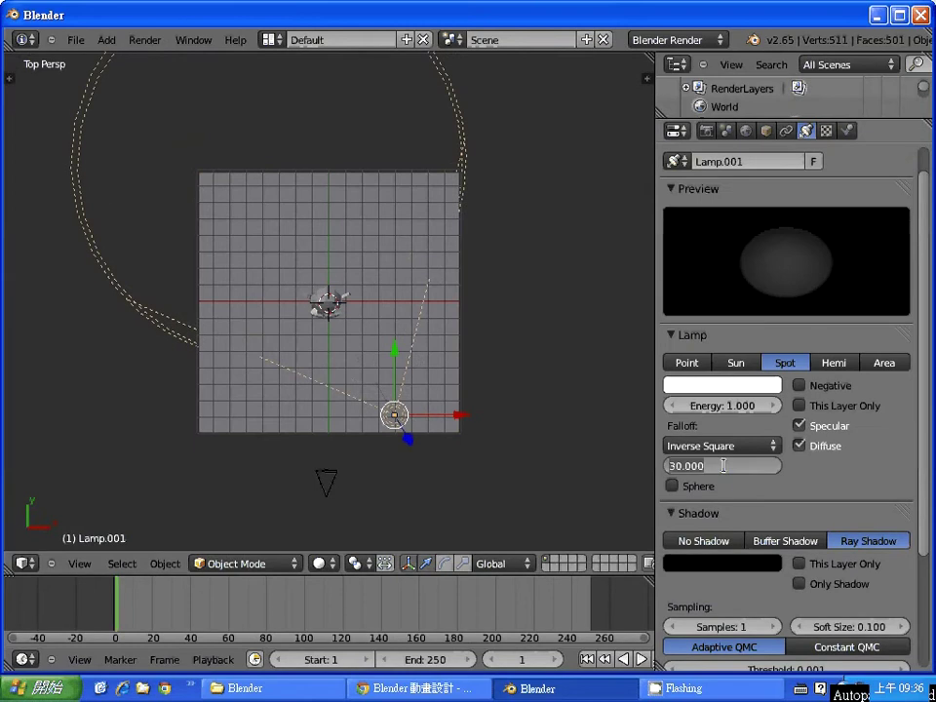
text(20)
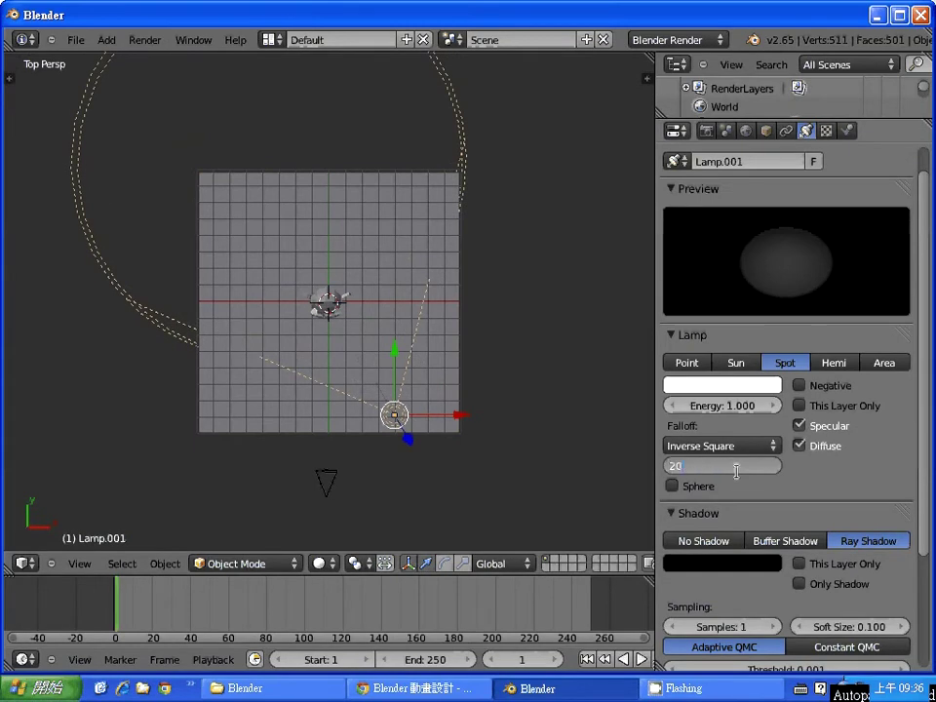
key(Return)
click(438, 386)
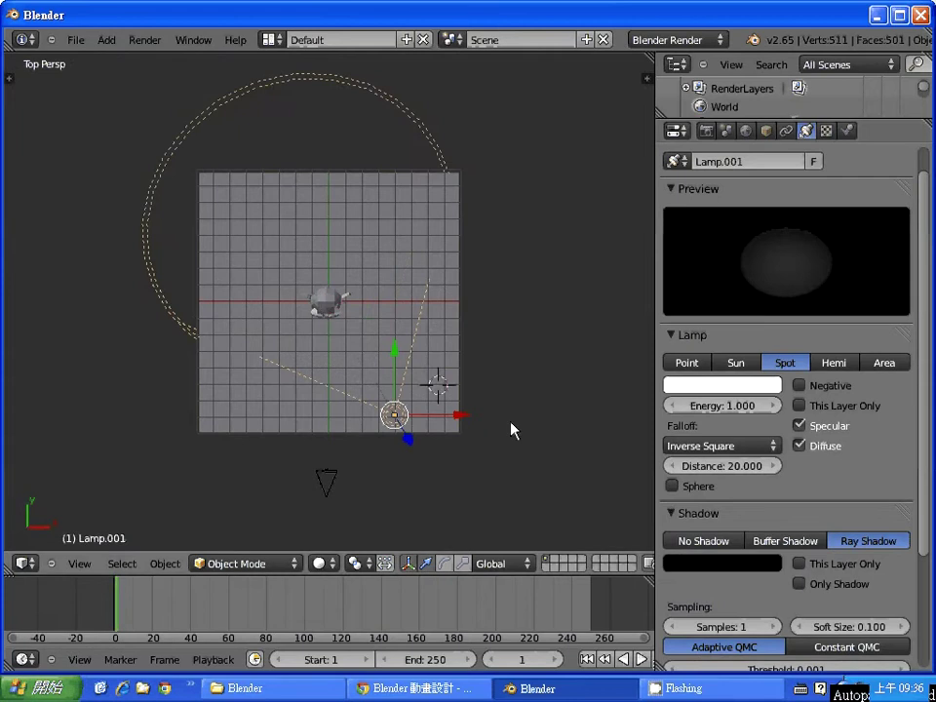
Step: Render, reposition the lamp again, and render once more
key(F12)
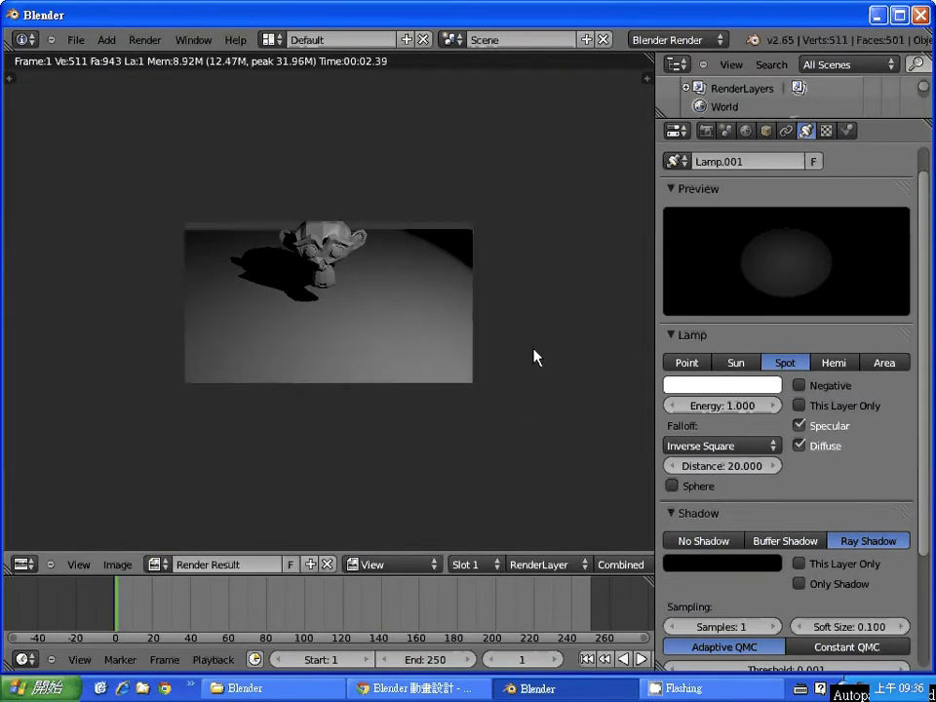
scroll(530, 356, up, 1)
scroll(529, 356, up, 1)
key(Escape)
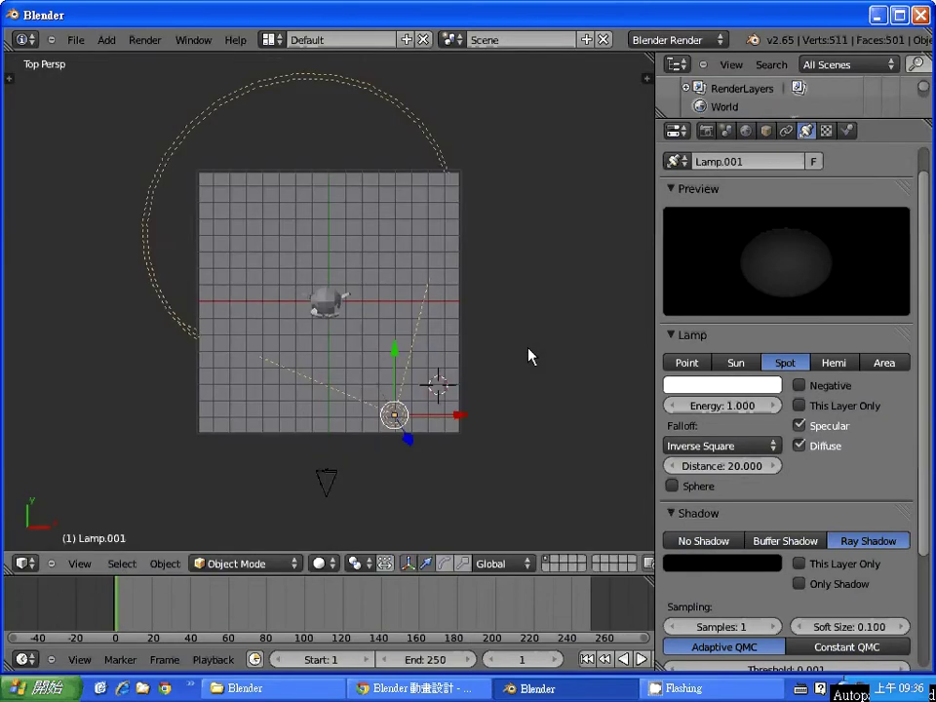
key(g)
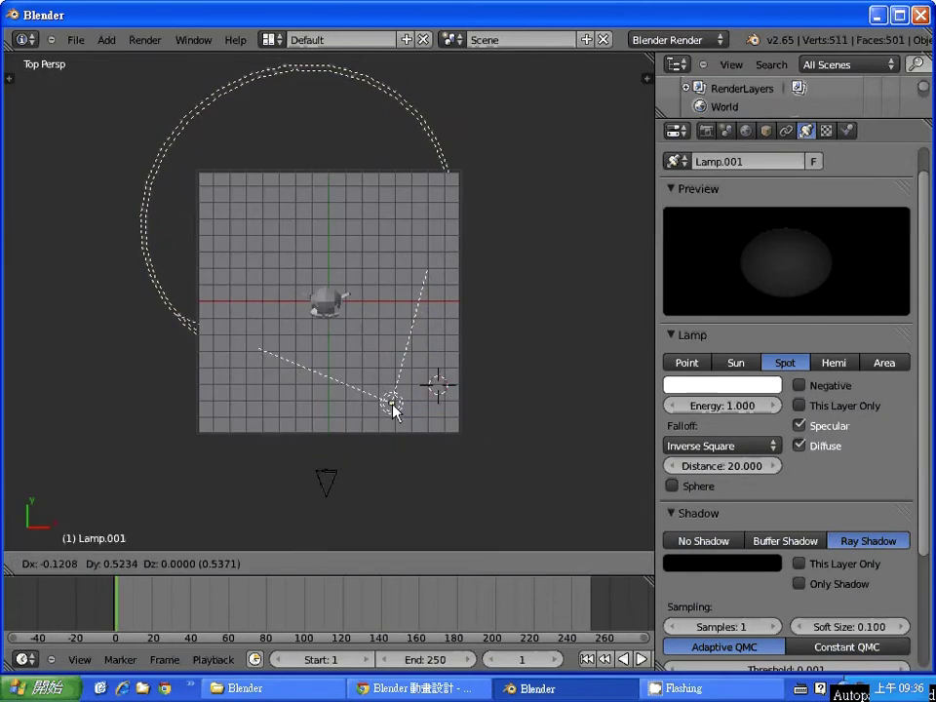
click(366, 382)
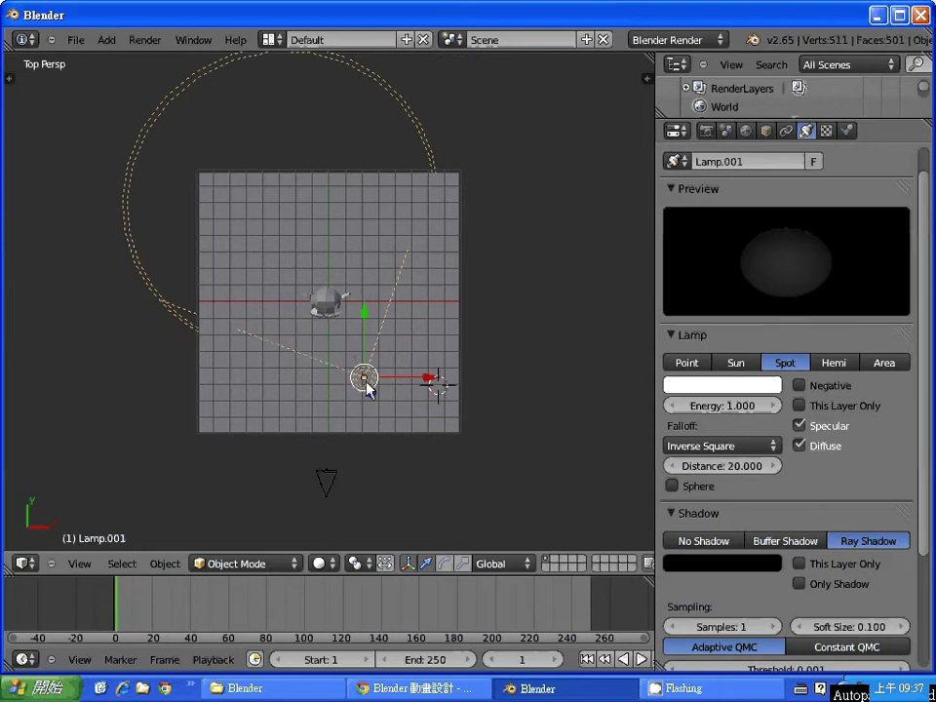
key(F12)
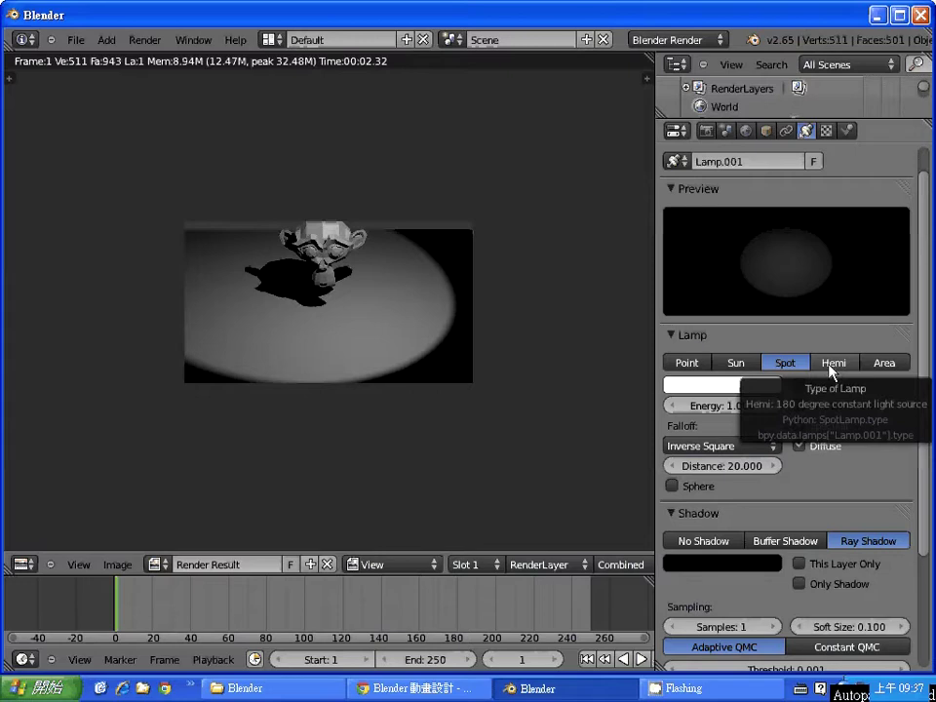
Step: Test-render Lamp.001 as a Hemi lamp, then change it to an Area lamp
click(832, 366)
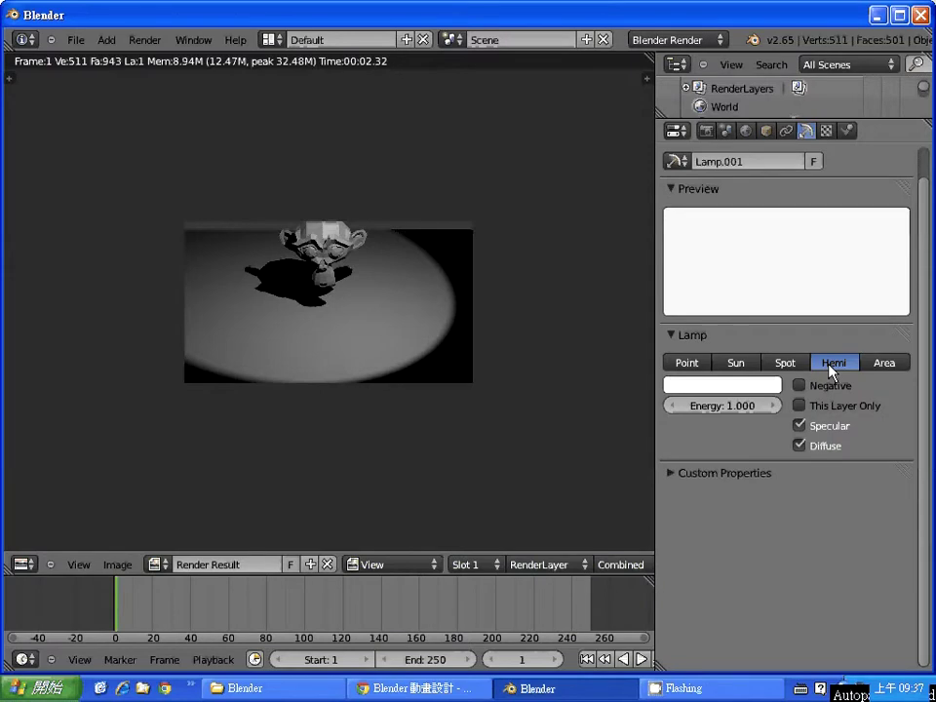
click(771, 368)
click(837, 365)
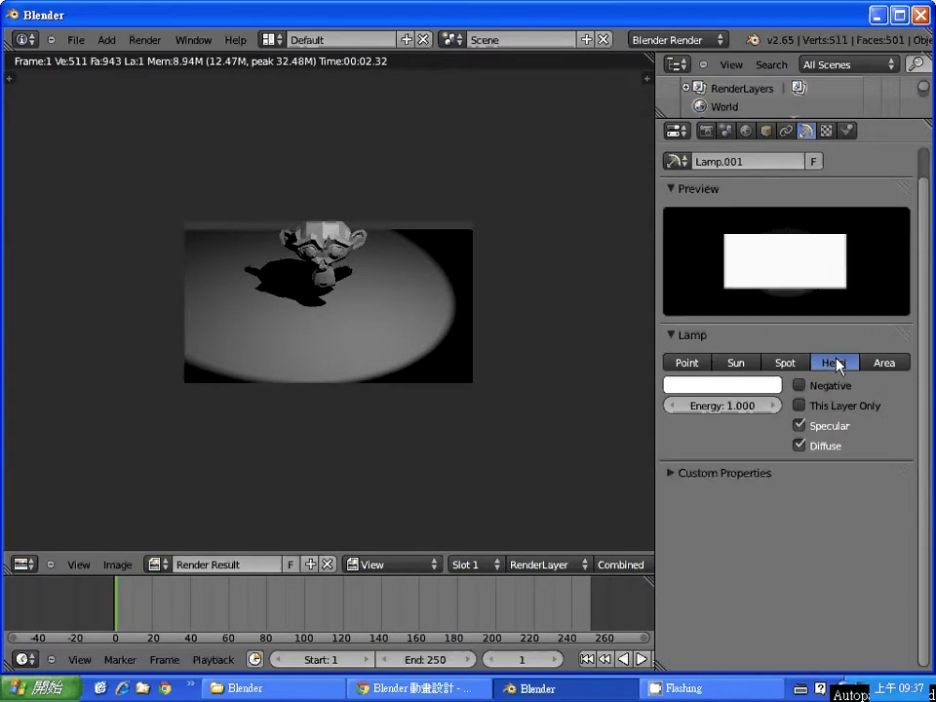
key(F12)
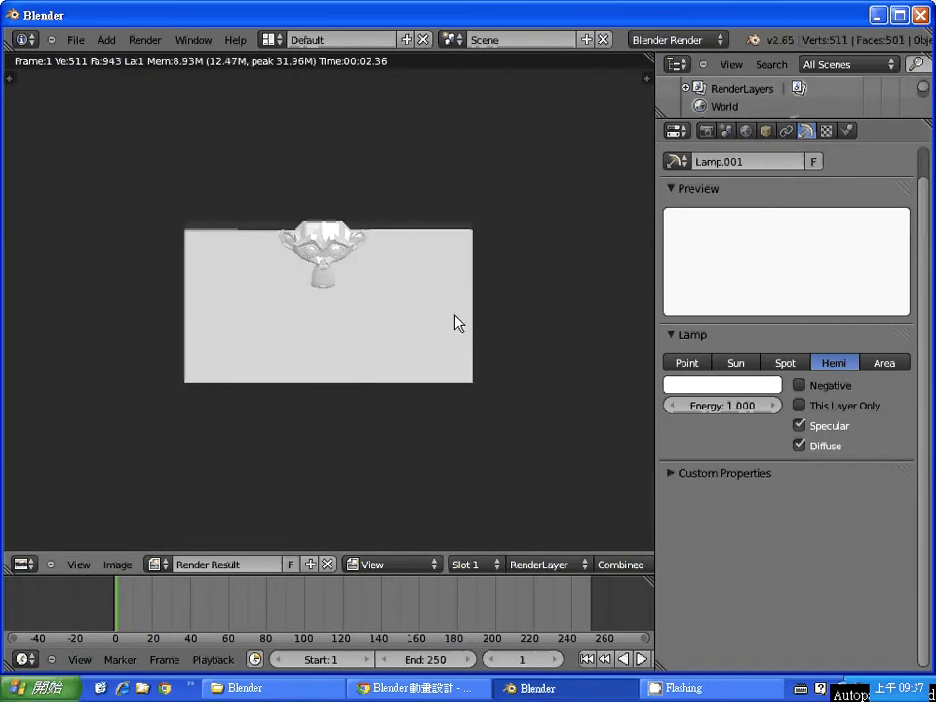
click(878, 364)
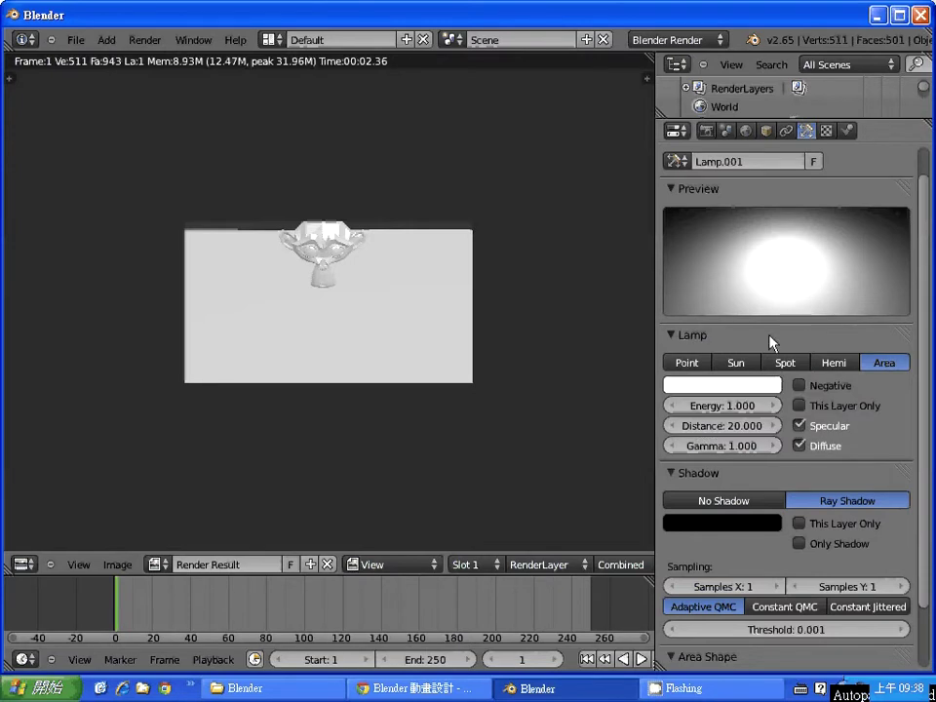
Step: Render the Area lamp, then lower its Energy to 0.5 and 0.1 and re-render
key(F12)
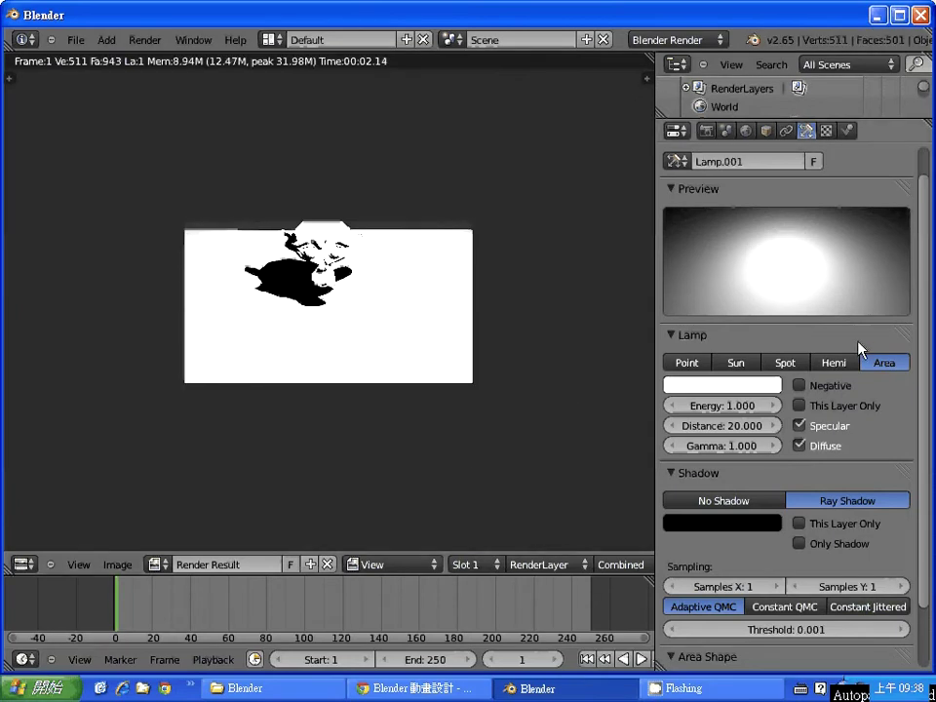
click(741, 410)
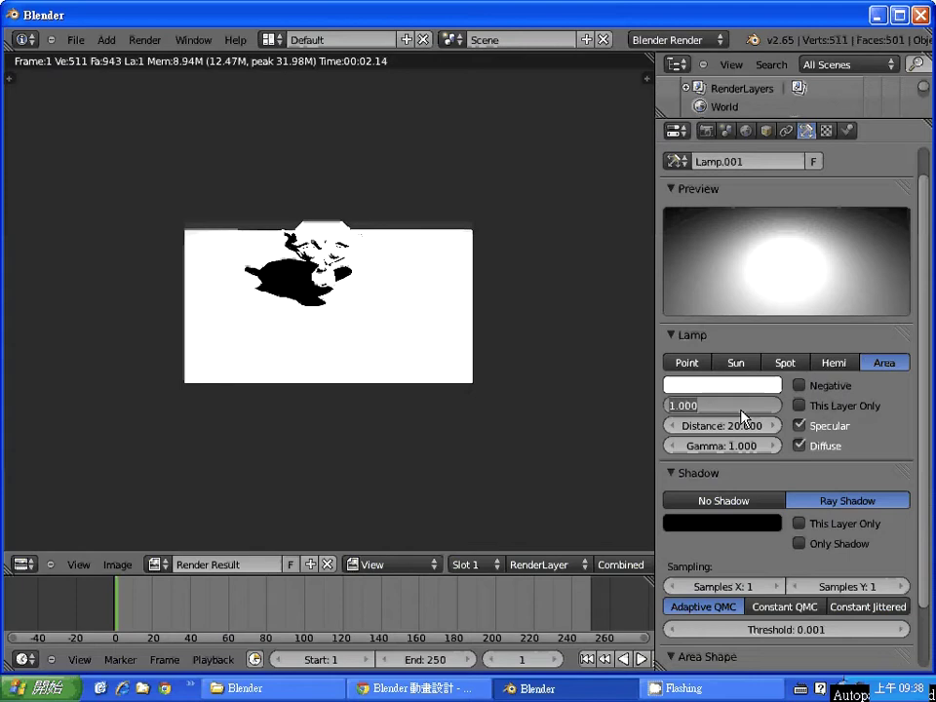
text(0.5)
key(Return)
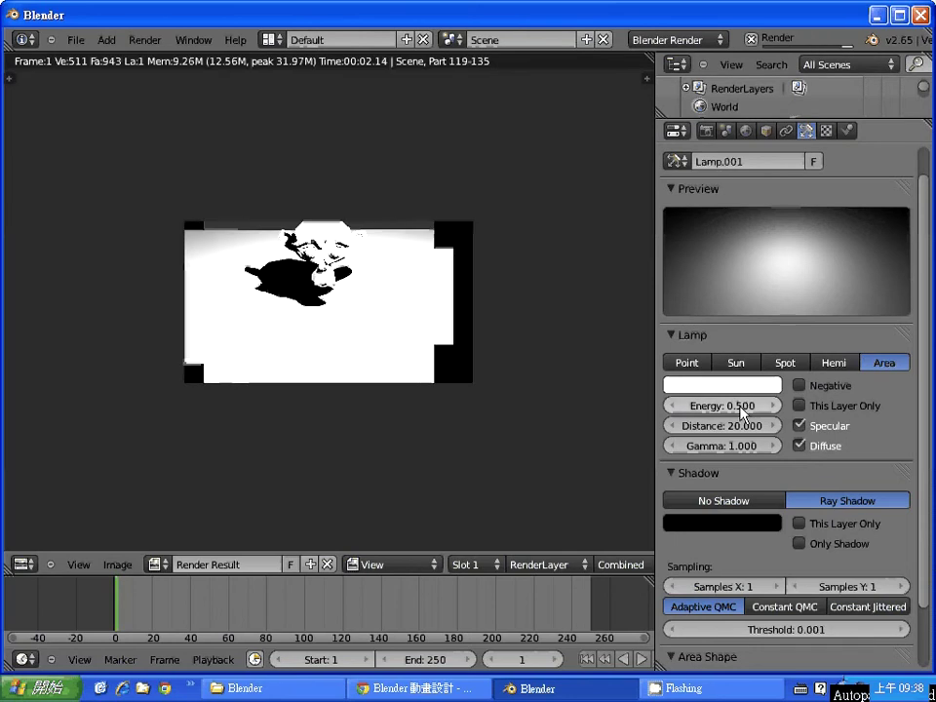
click(745, 414)
text(0)
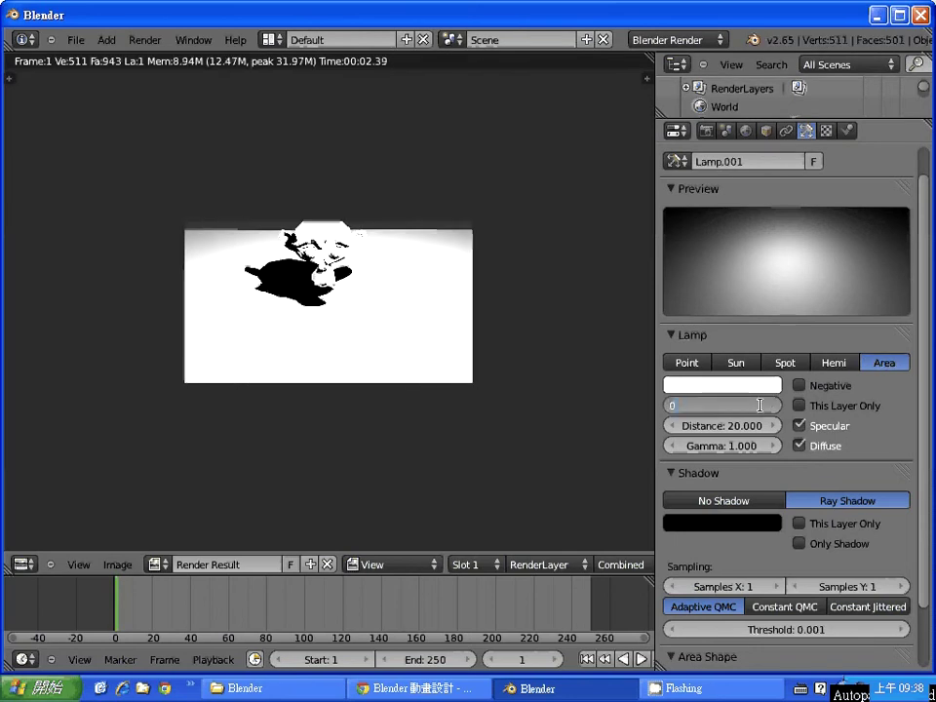
text(.1)
key(Return)
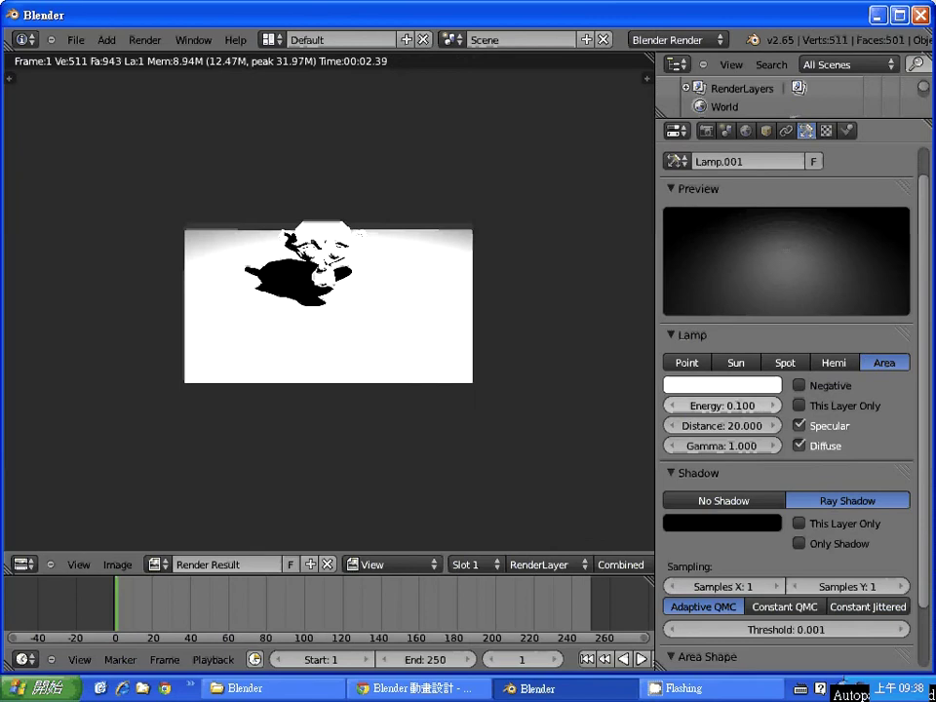
key(F12)
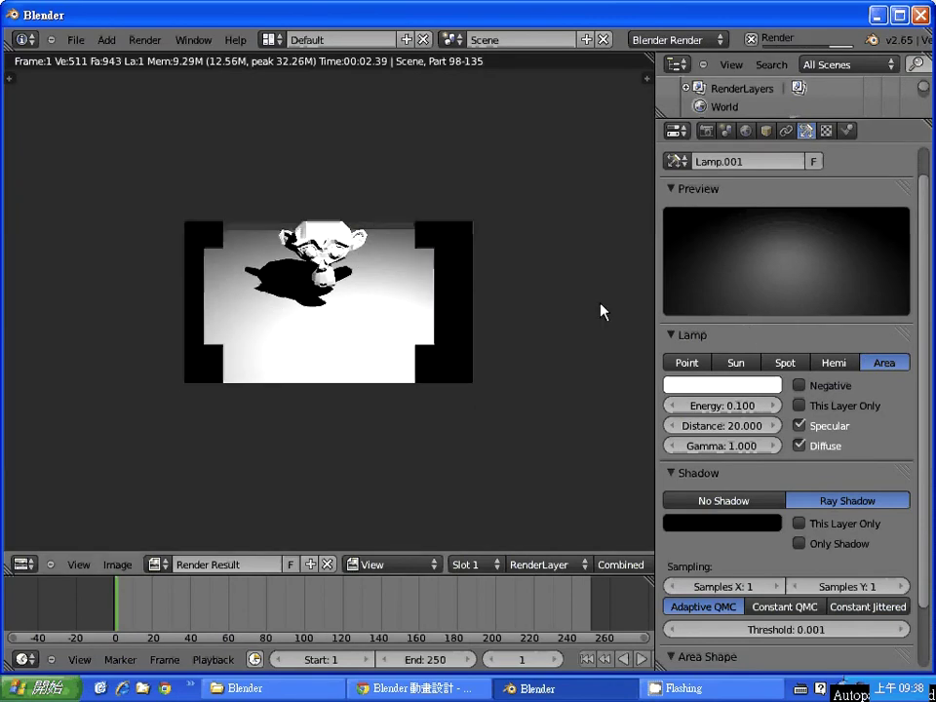
Step: Drop Energy to 0.01, render, raise it to 0.040, re-render, then choose Point type
click(737, 404)
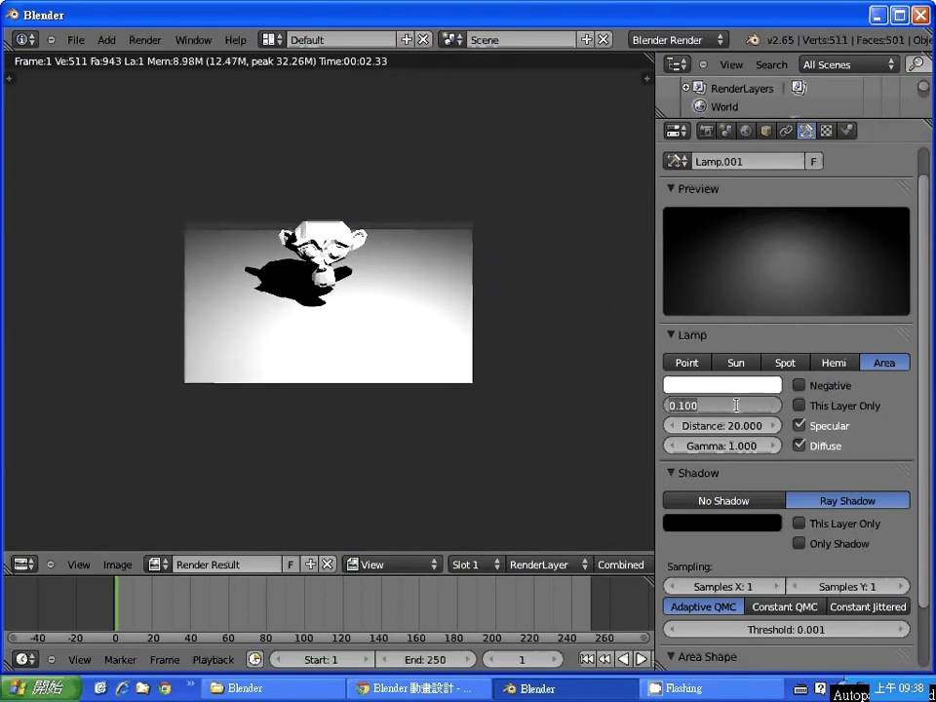
text(0.01)
key(Return)
key(F12)
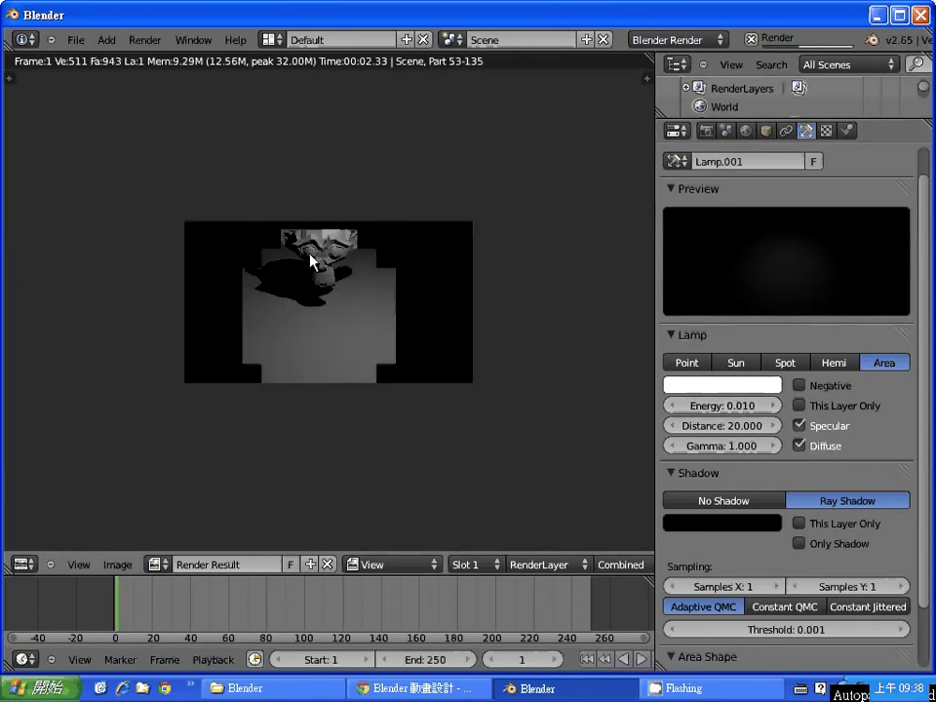
click(775, 405)
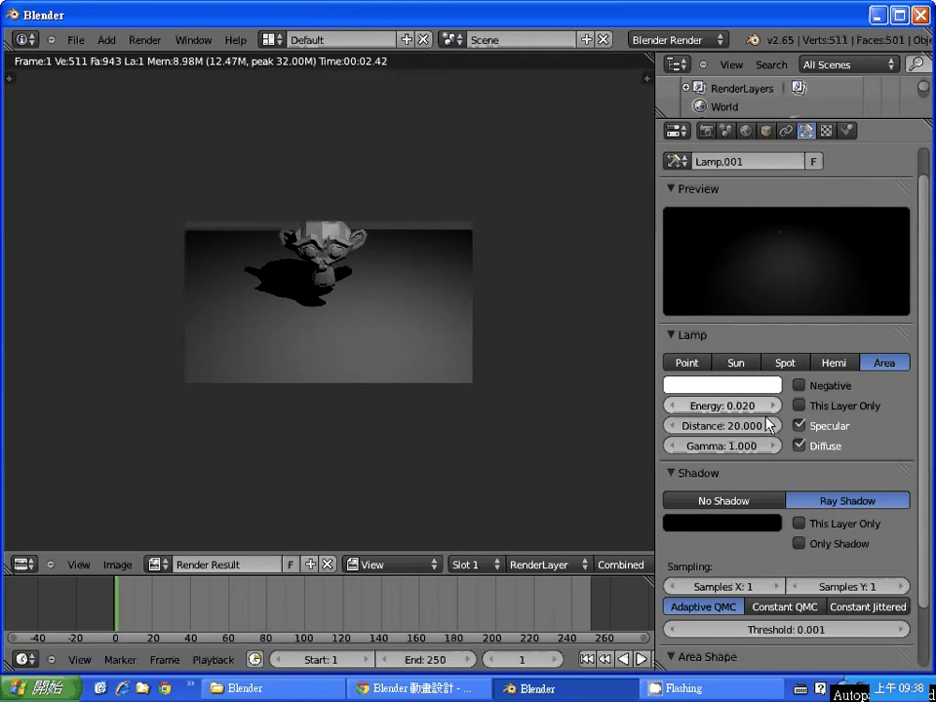
click(671, 404)
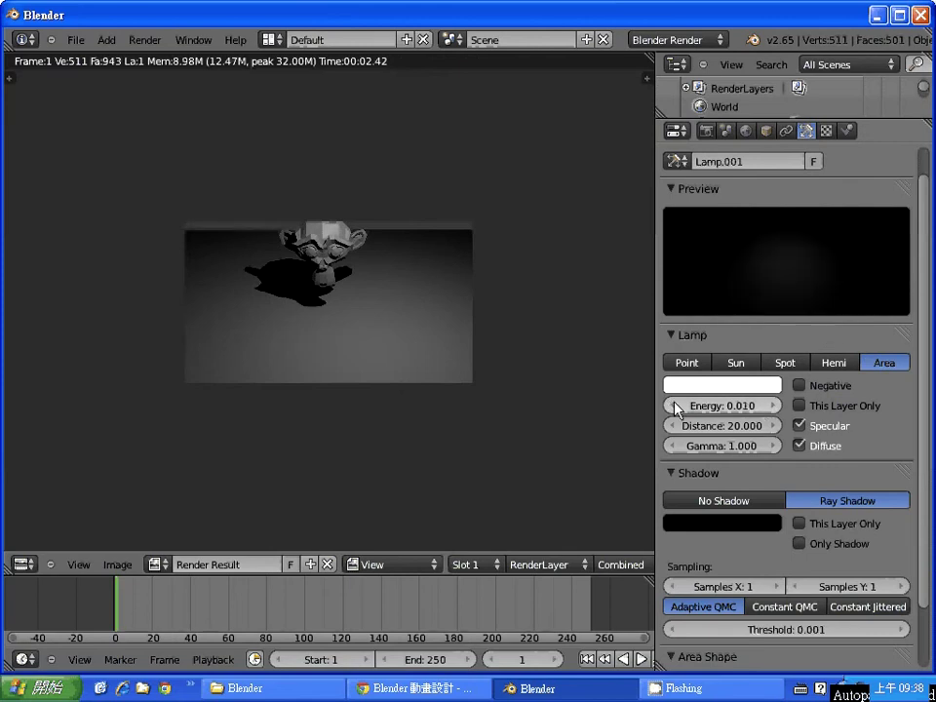
click(776, 405)
click(775, 404)
click(776, 404)
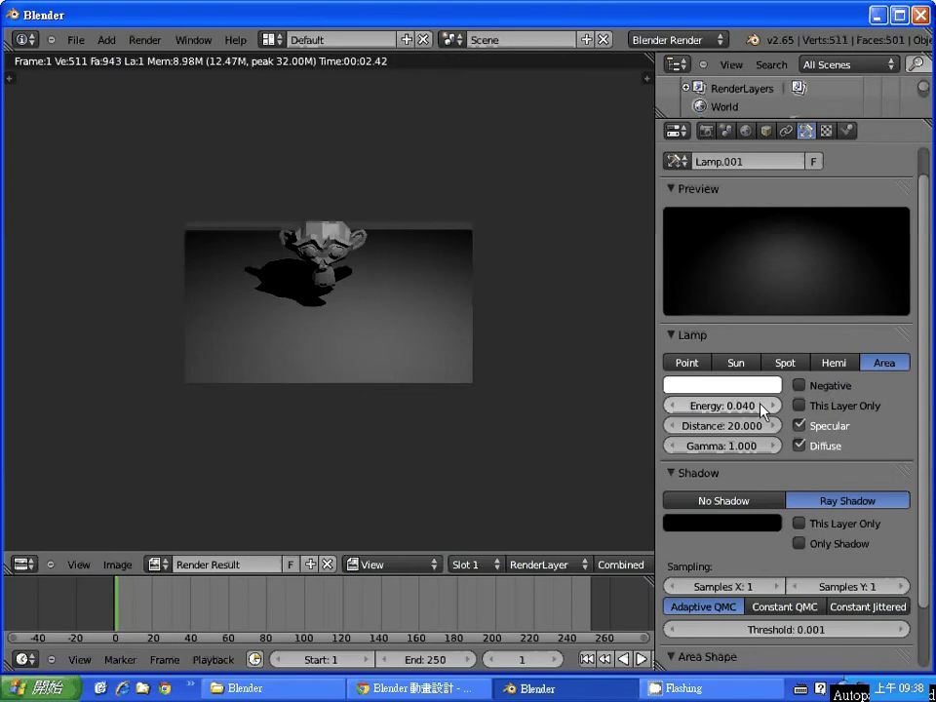
key(F12)
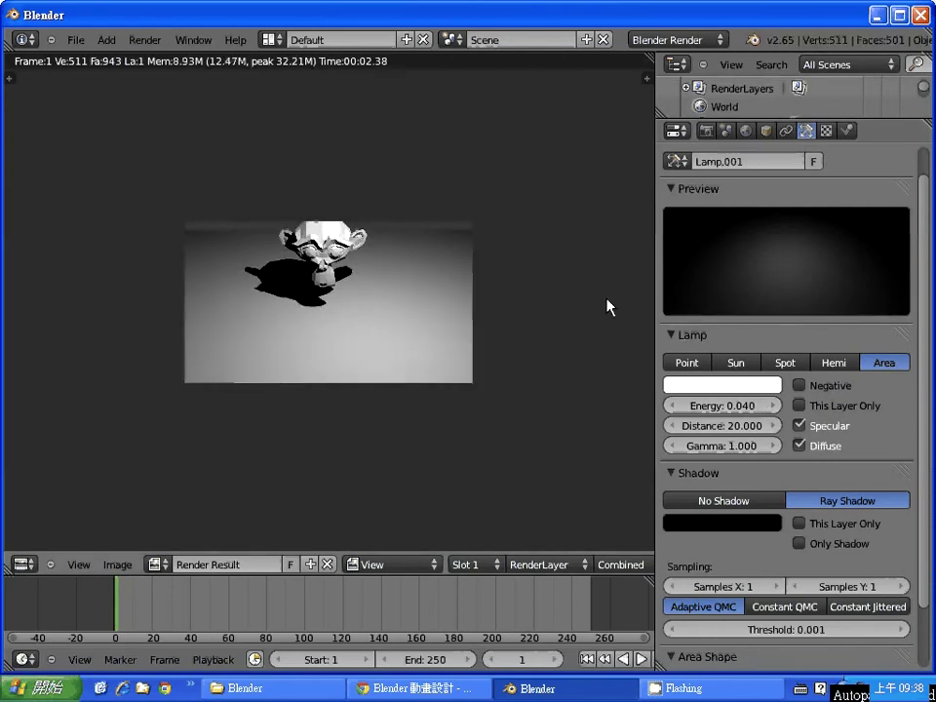
click(673, 362)
Step: Cycle Lamp.001 through Sun, Spot and Hemi, then settle back on Area at energy 0.040
click(736, 363)
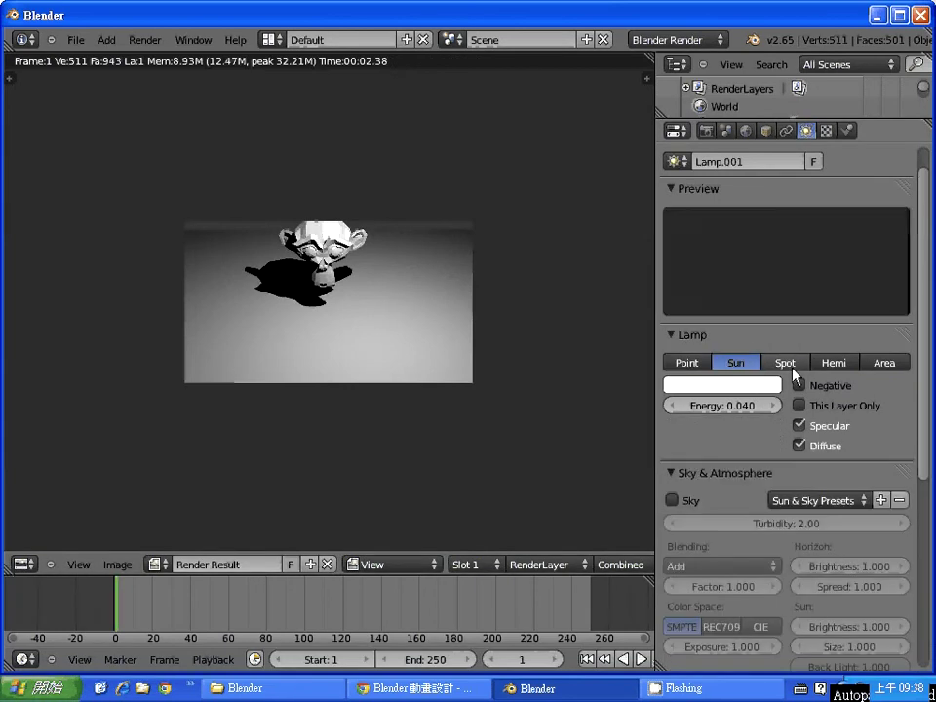
click(793, 368)
click(849, 363)
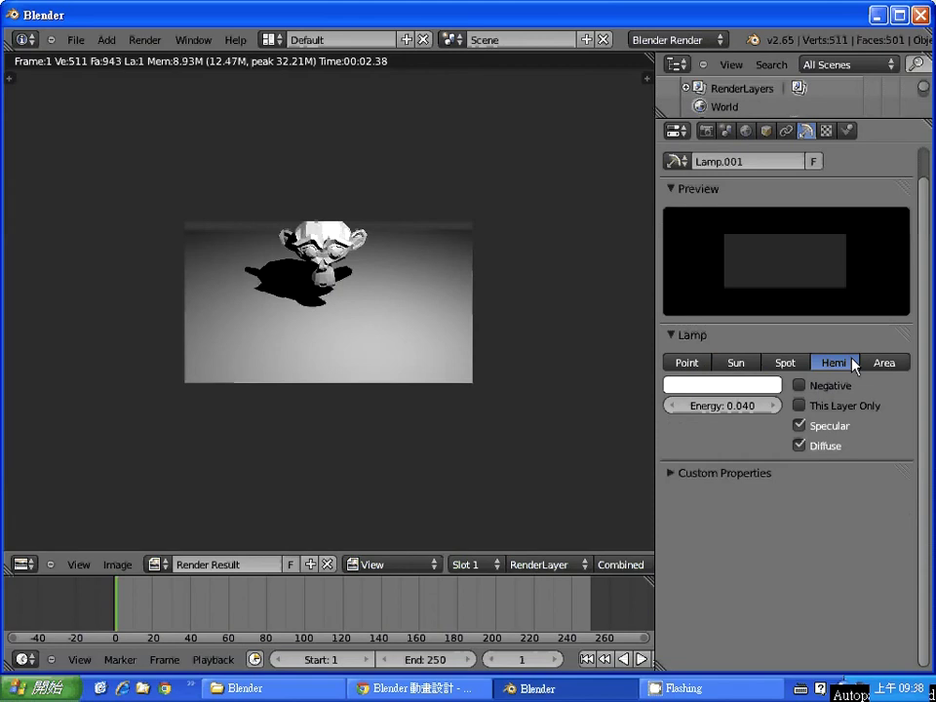
click(903, 363)
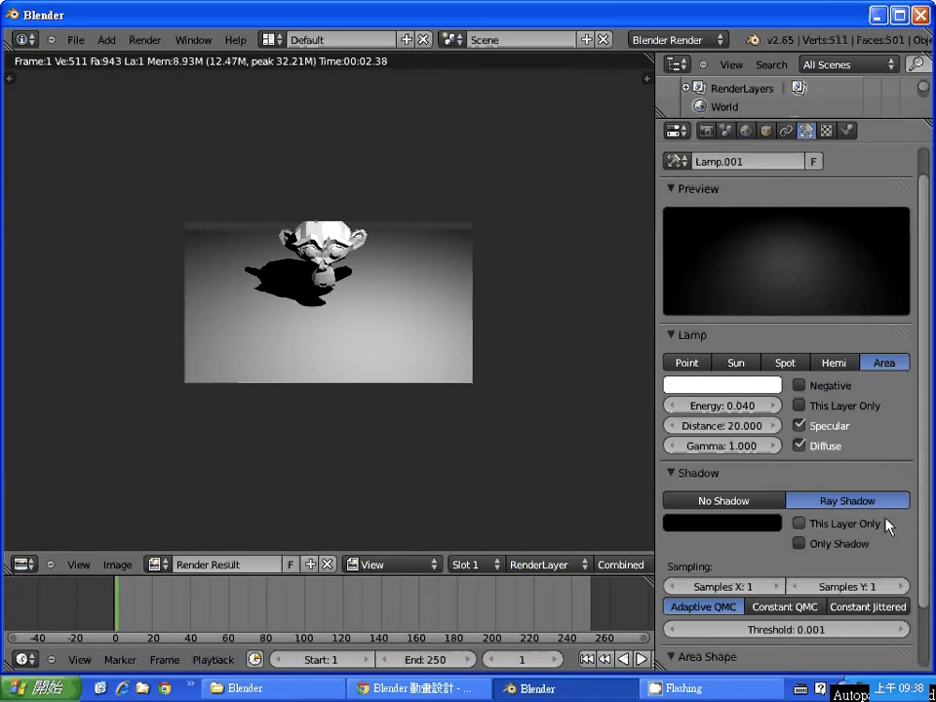
scroll(922, 439, up, 1)
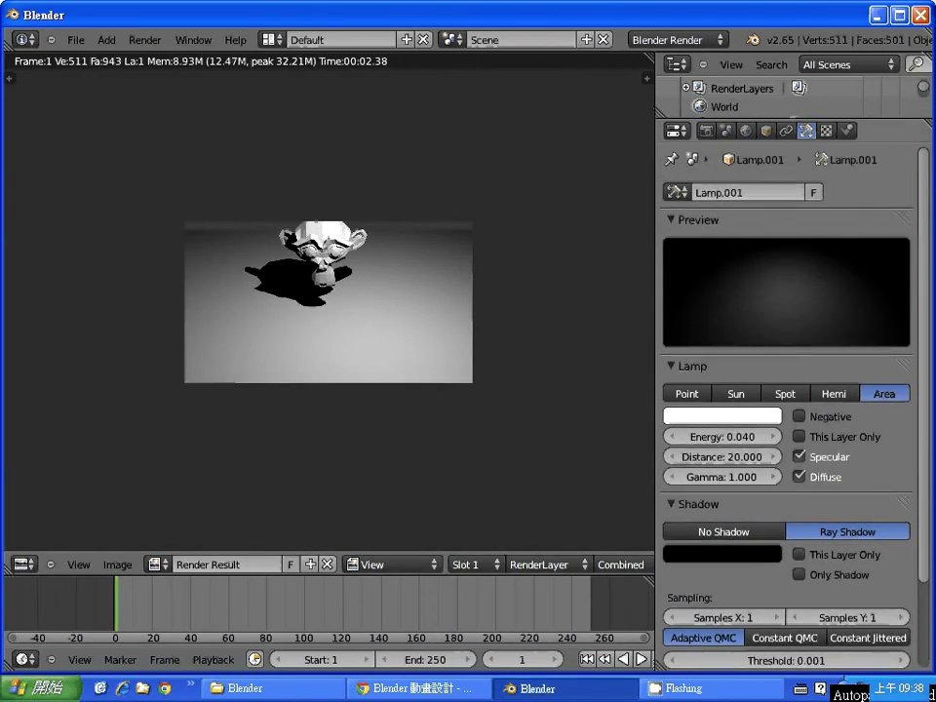